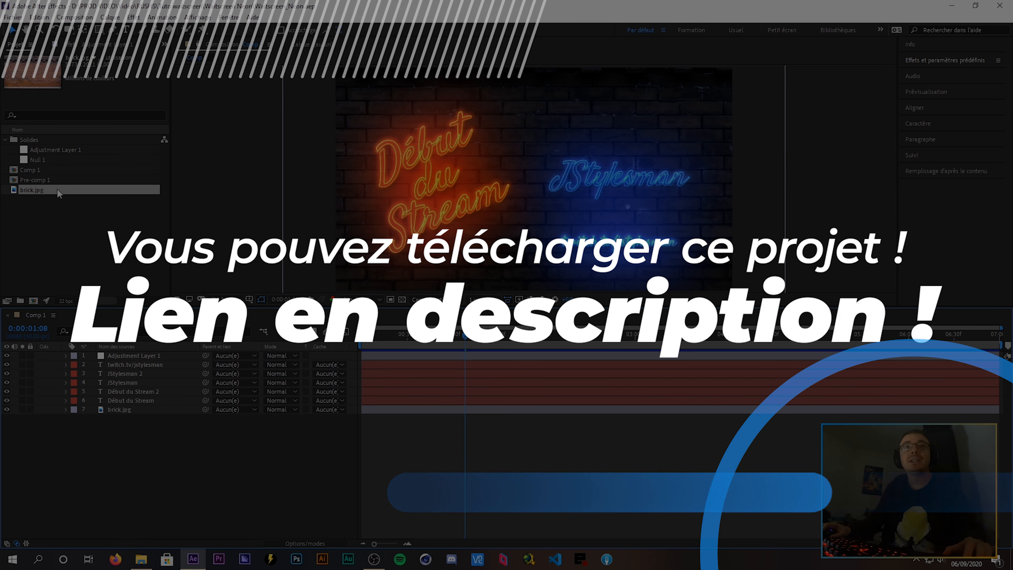
View the brick.jpg source footage, collapse the Solides folder, and return to the Comp 1 view
double_click(49, 189)
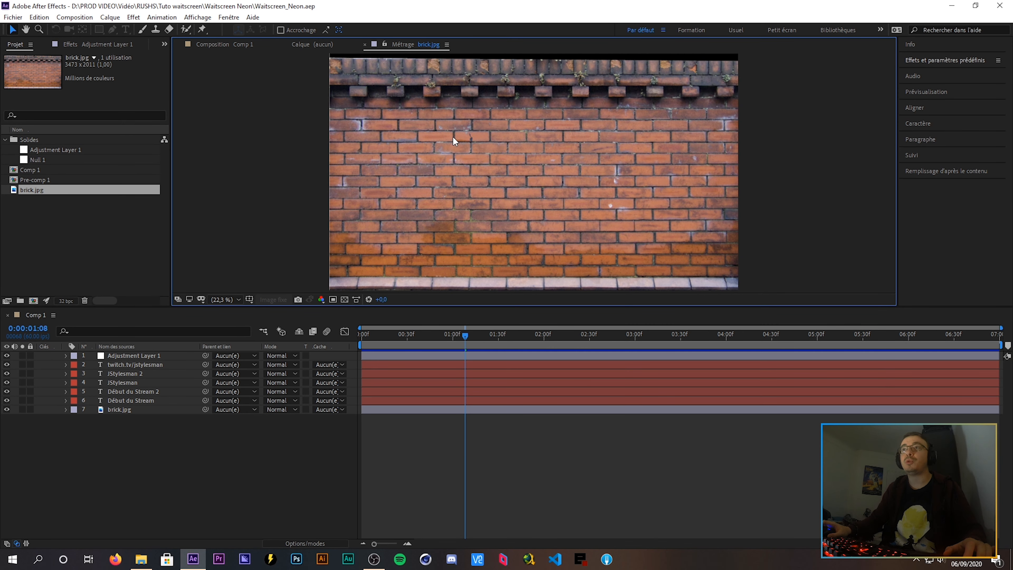
left_click(78, 262)
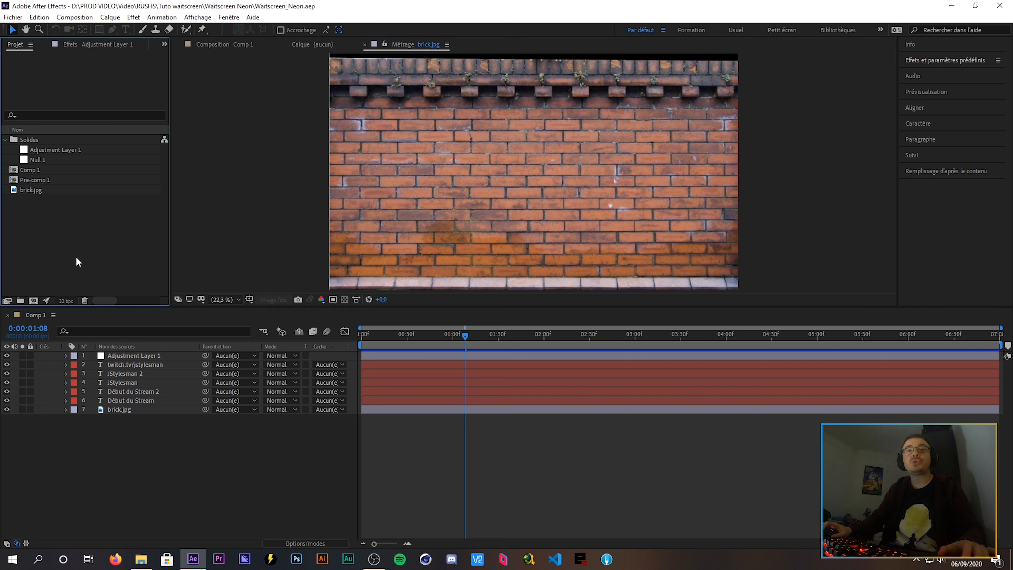
left_click(6, 139)
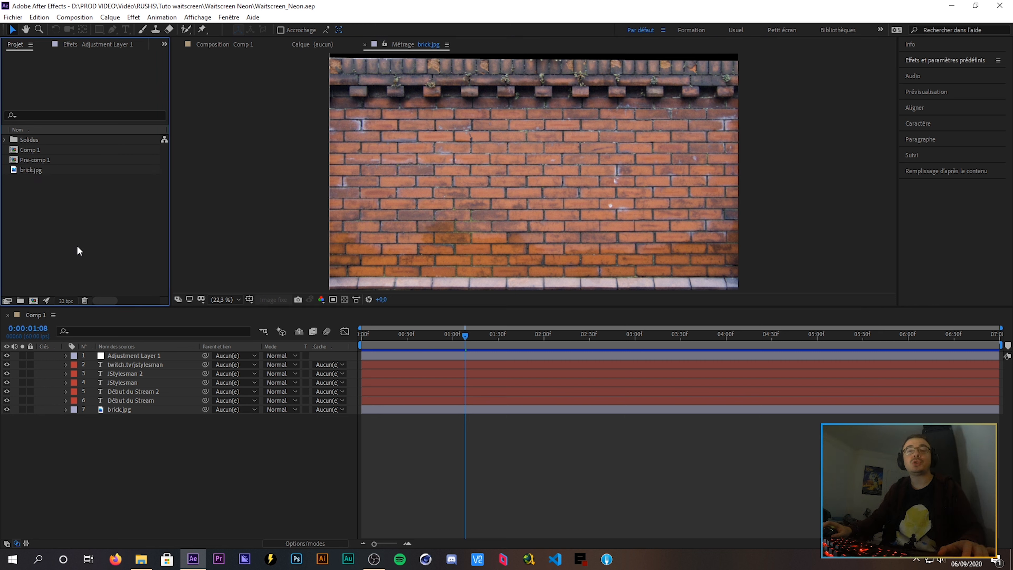
left_click(145, 465)
left_click(79, 241)
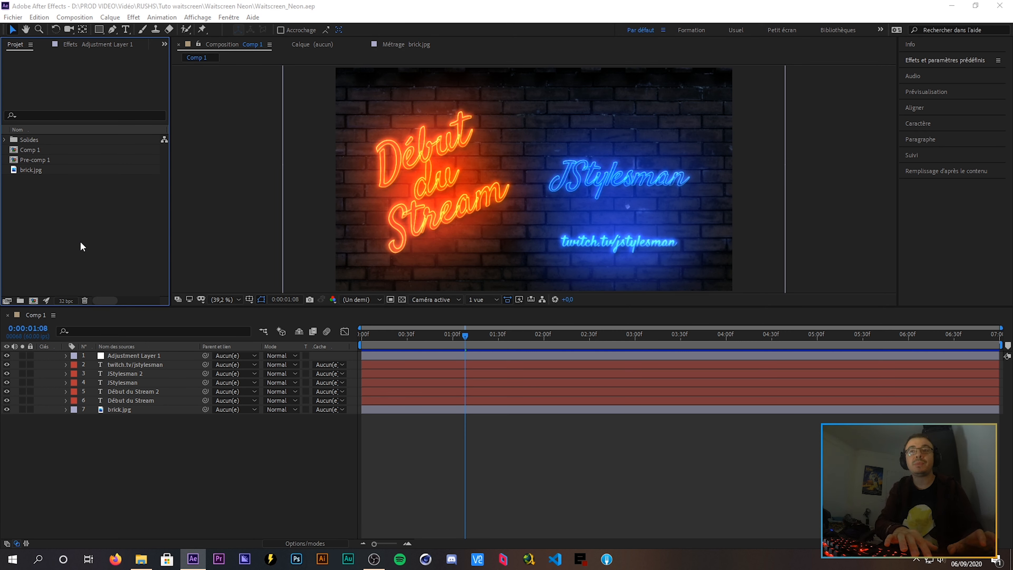
Create a new 1920 × 1080 px composition at 60 frames per second with a duration of 0:00:07:00
key("ctrl+n")
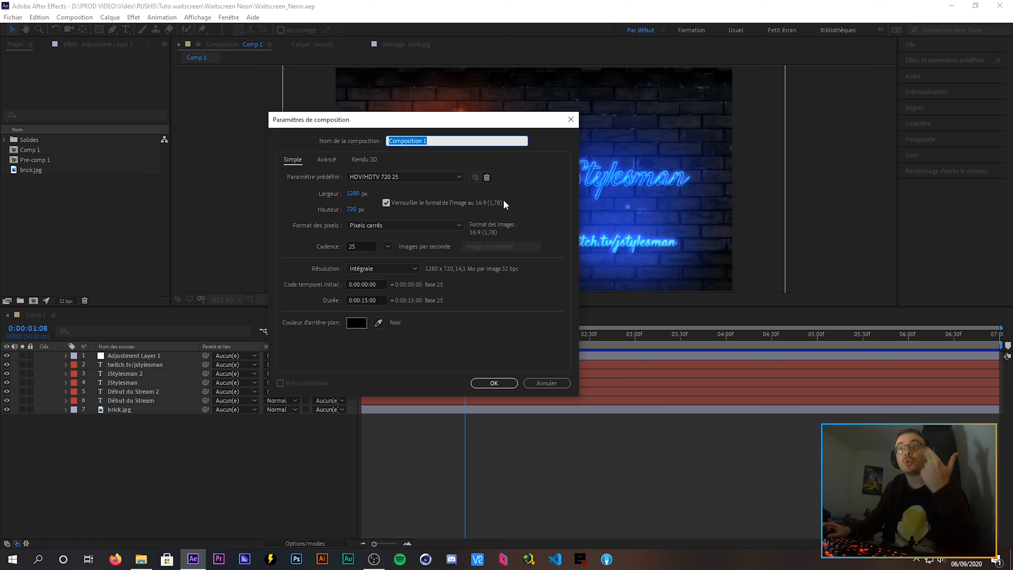
left_click(353, 193)
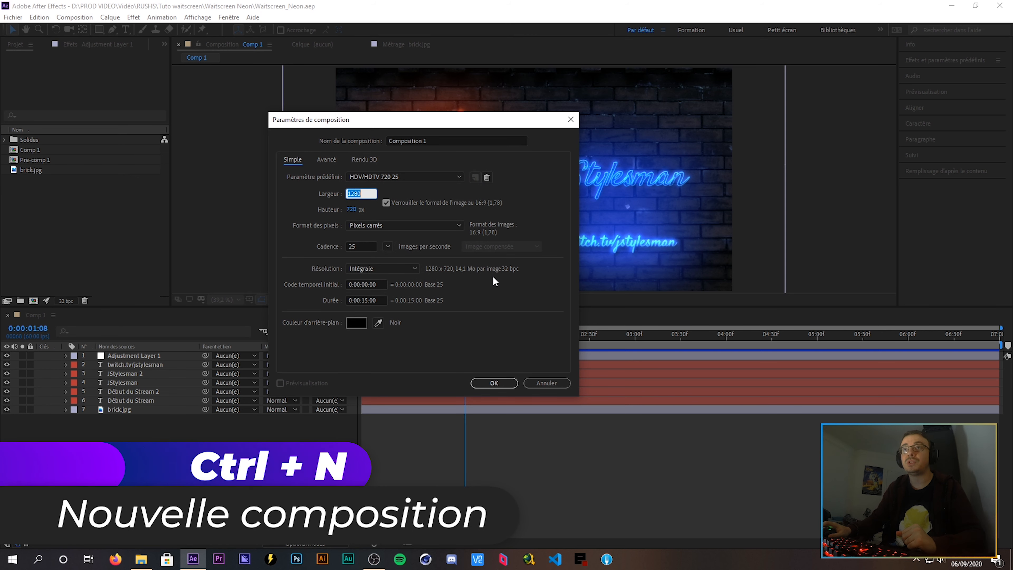
type("1920")
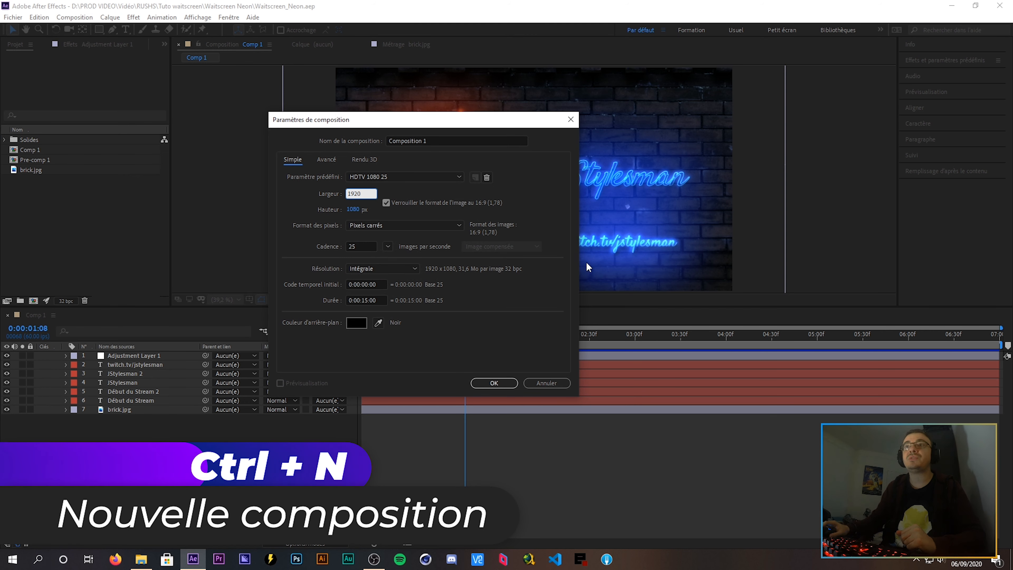
key("Return")
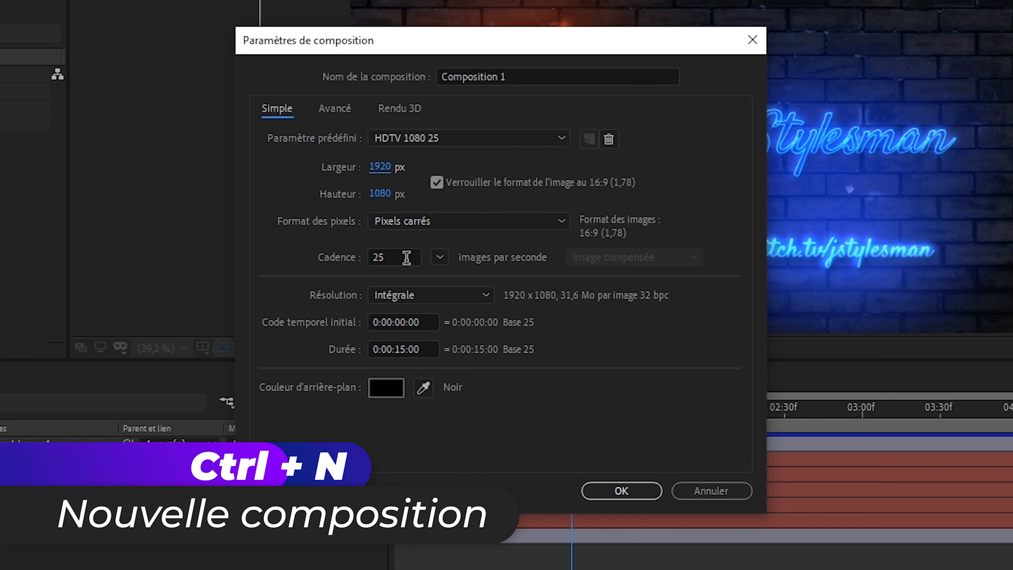
left_click(407, 257)
type("60")
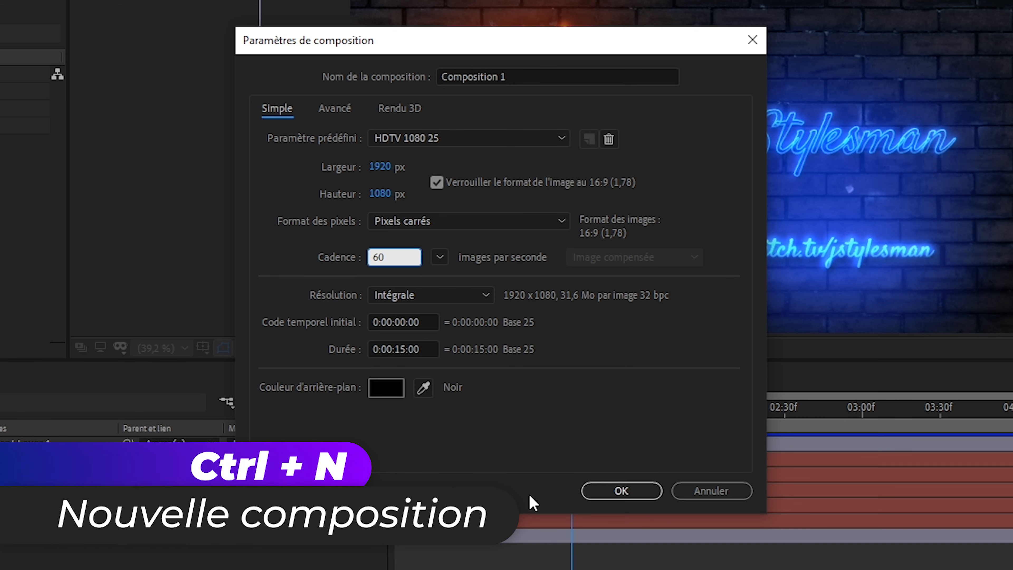
key("Return")
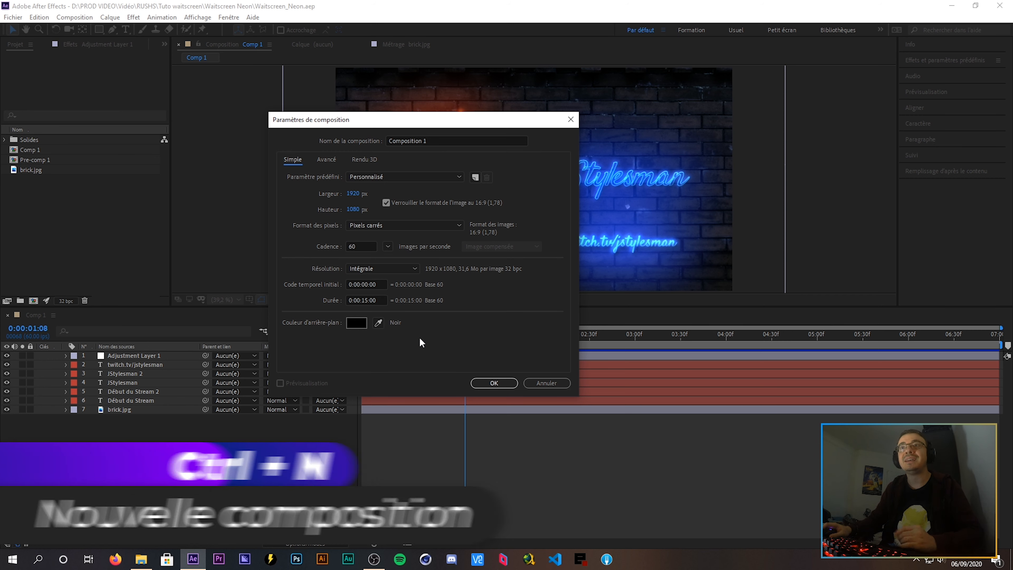
left_click(368, 299)
type("700")
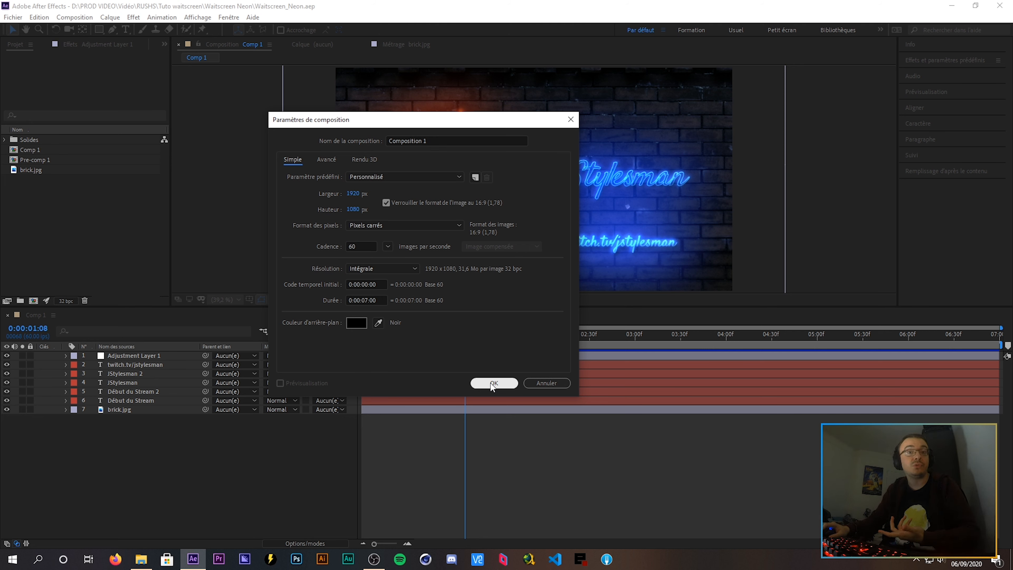
left_click(494, 383)
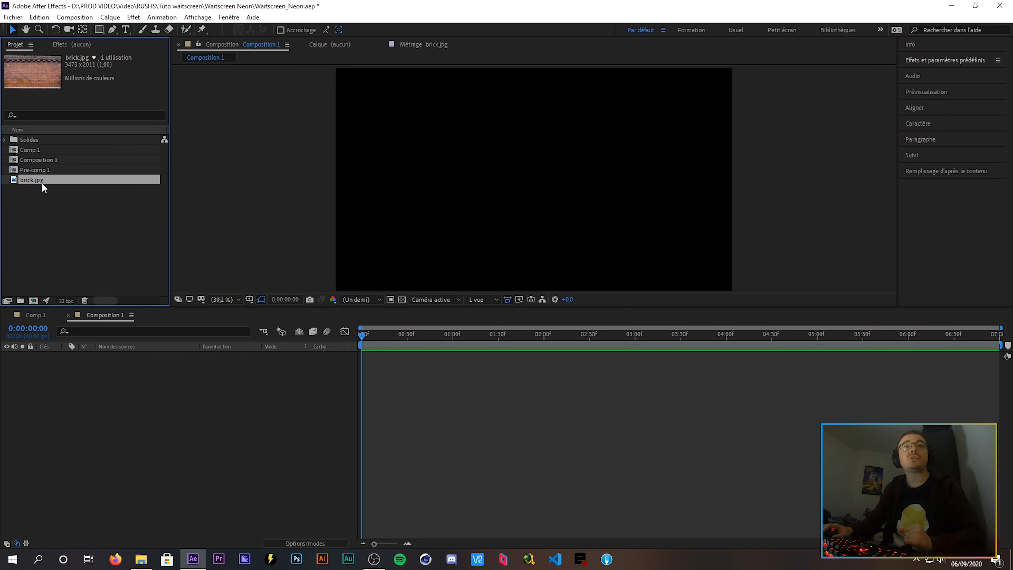
Add brick.jpg to Composition 1 as a layer, shift it up a little, and set its scale to 76 %
left_click_drag(30, 183, 157, 411)
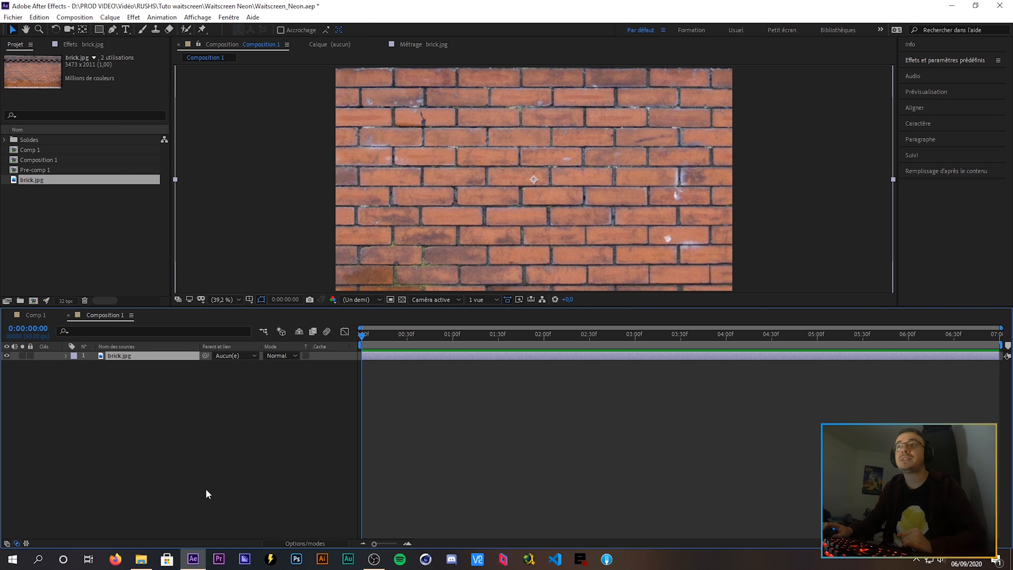
key("s")
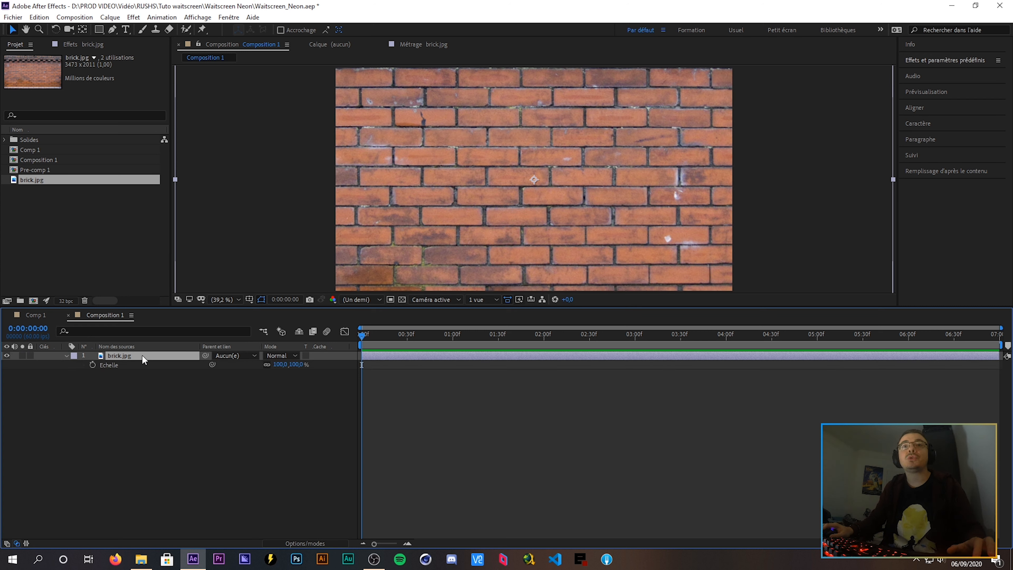
left_click(115, 366)
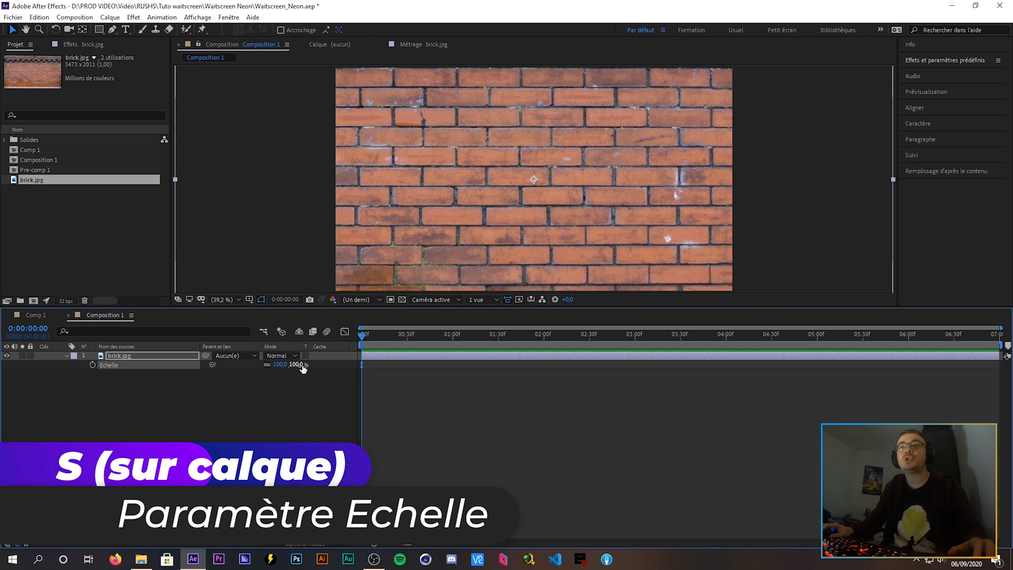
left_click_drag(300, 365, 284, 373)
left_click_drag(547, 256, 541, 238)
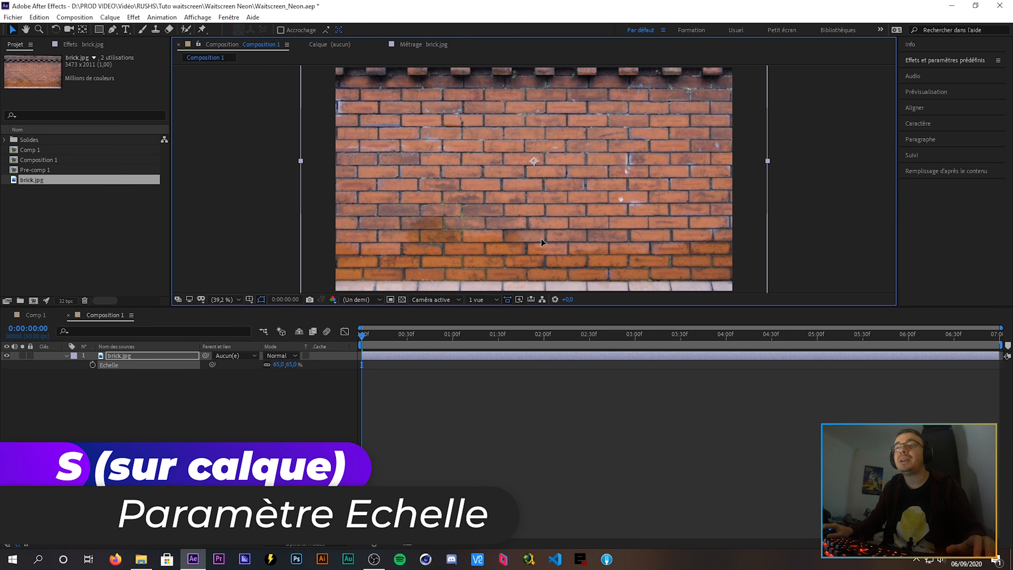
left_click_drag(292, 364, 301, 364)
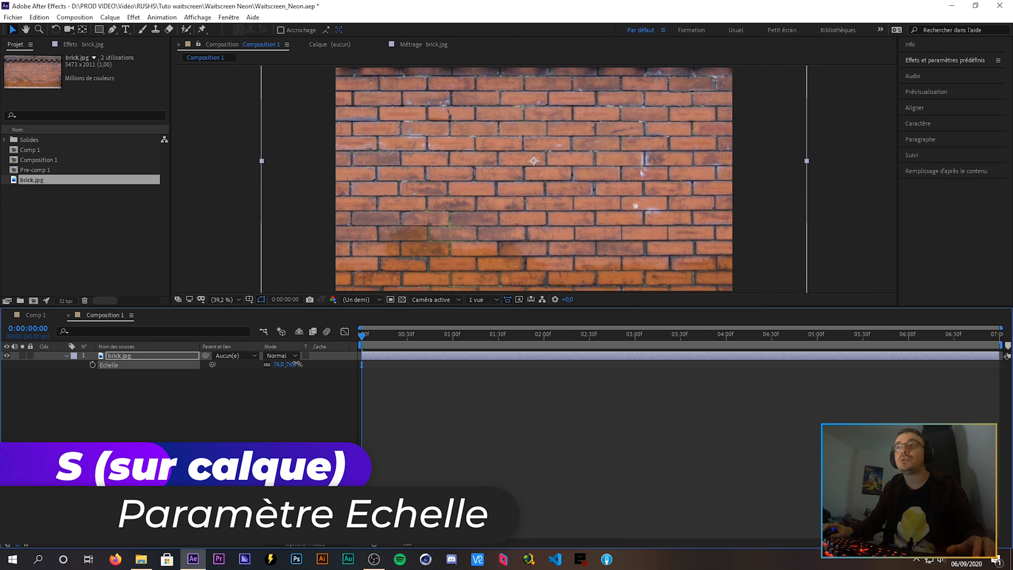
left_click(293, 428)
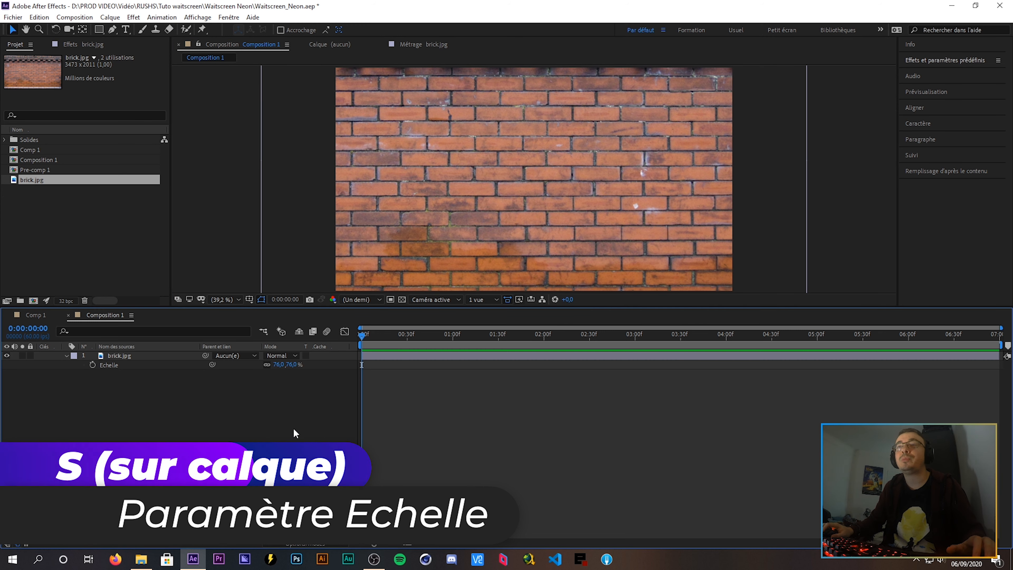
Nudge the brick image slightly upward in the frame and collapse the layer's scale property
left_click_drag(532, 214, 532, 210)
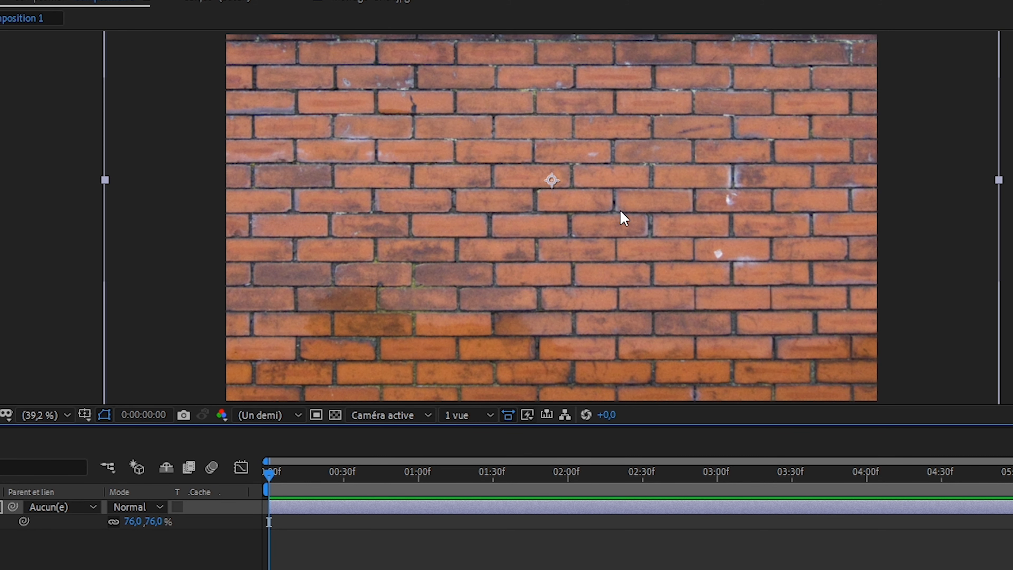
key("F2")
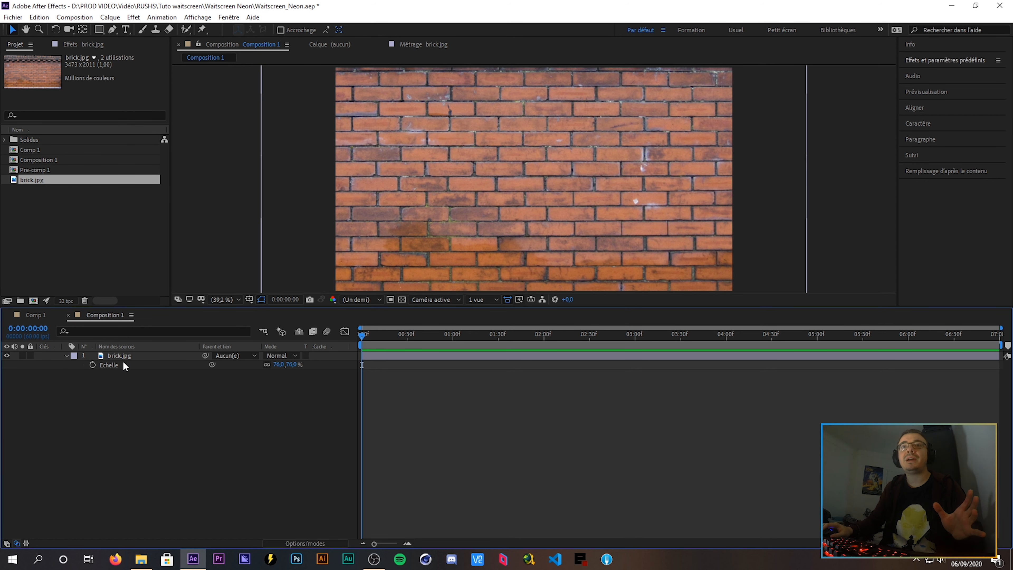
left_click(66, 355)
left_click(158, 356)
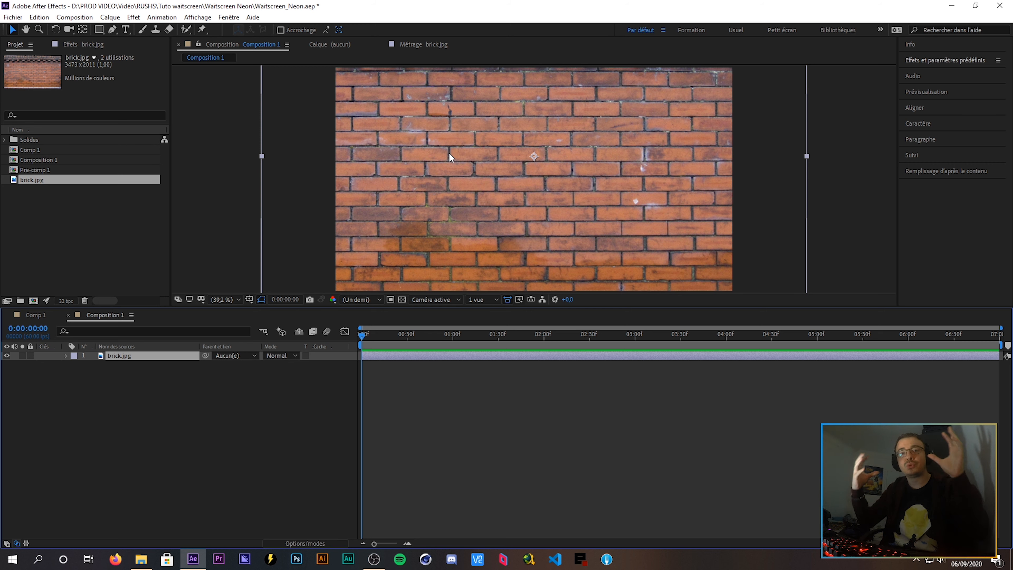
Show the effect controls of the brick.jpg layer and expand and widen the Effets et paramètres prédéfinis list
key("F3")
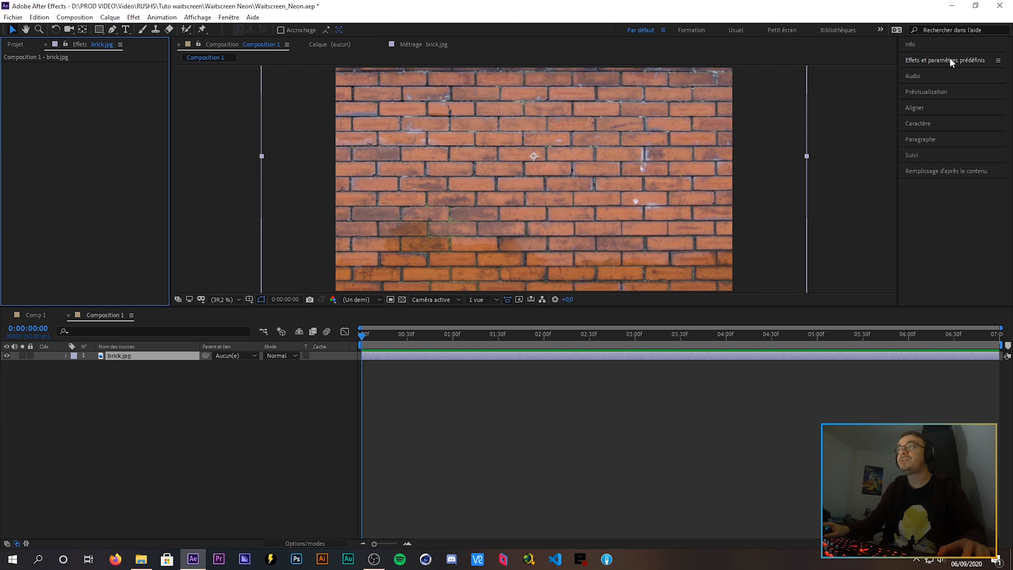
left_click(928, 60)
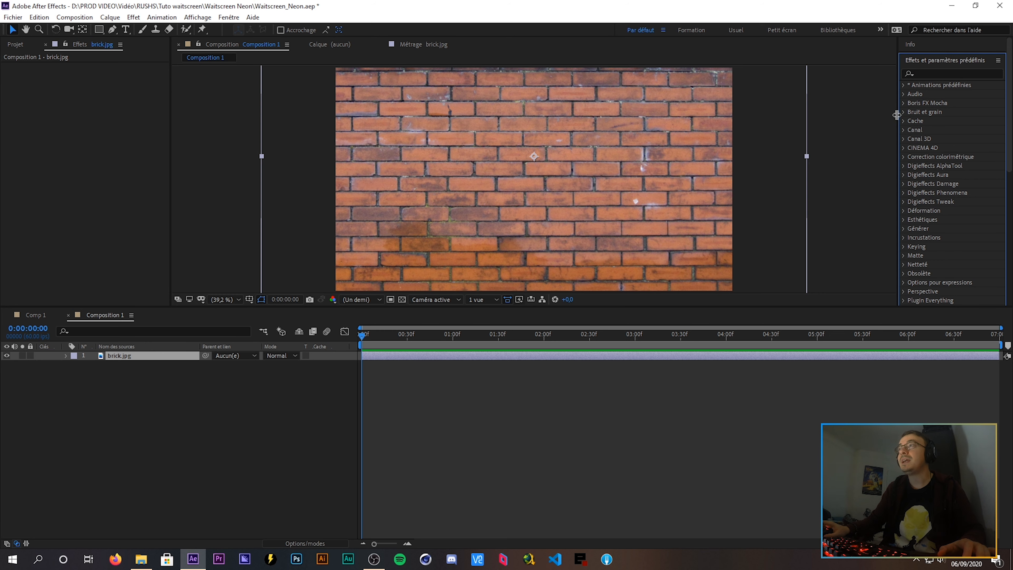
left_click_drag(898, 117, 828, 120)
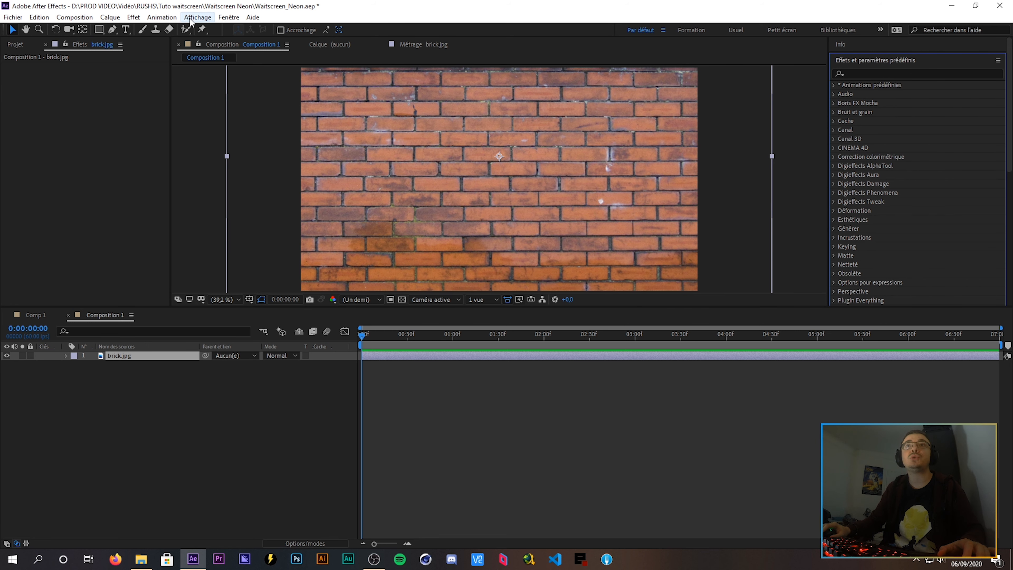
left_click(228, 17)
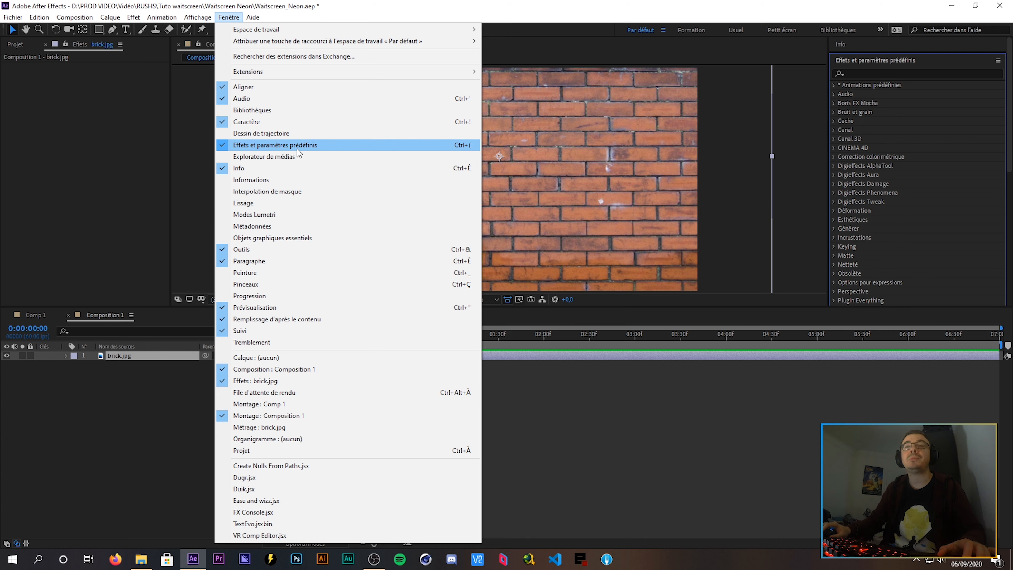
left_click(308, 146)
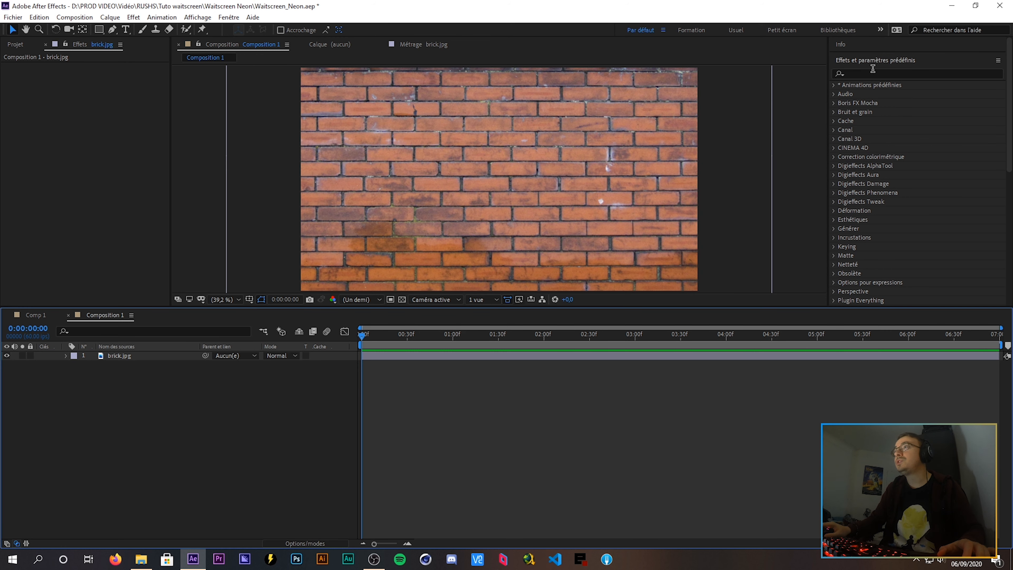
Find the Courbes effect and apply it to the brick.jpg layer
left_click(870, 74)
type("courb")
left_click(876, 103)
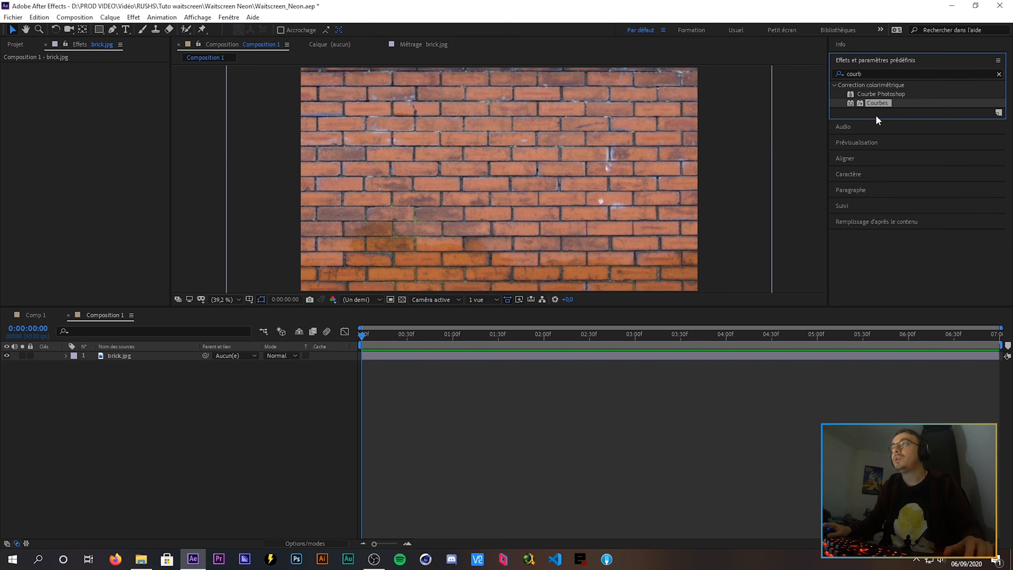
left_click(129, 359)
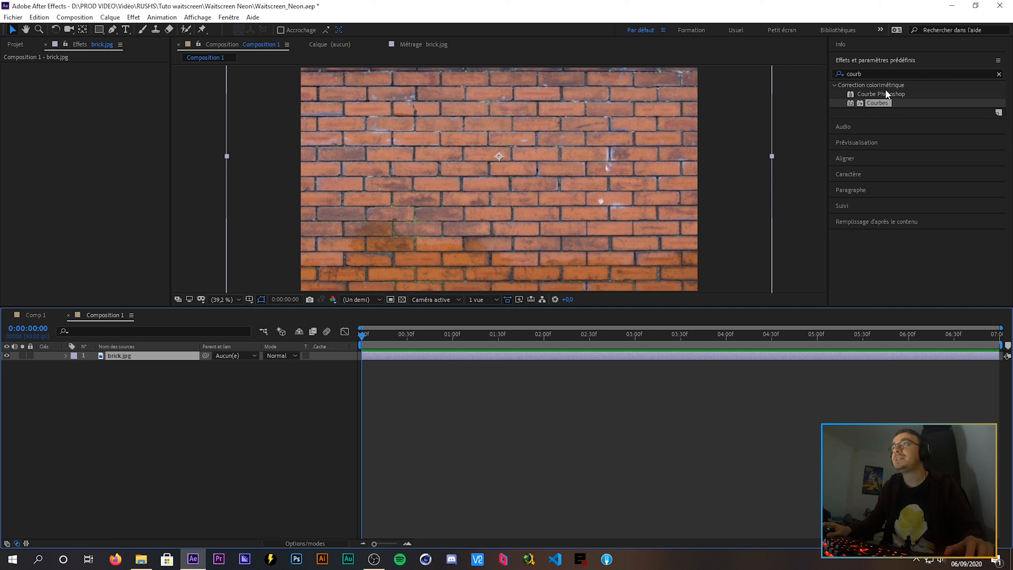
double_click(872, 103)
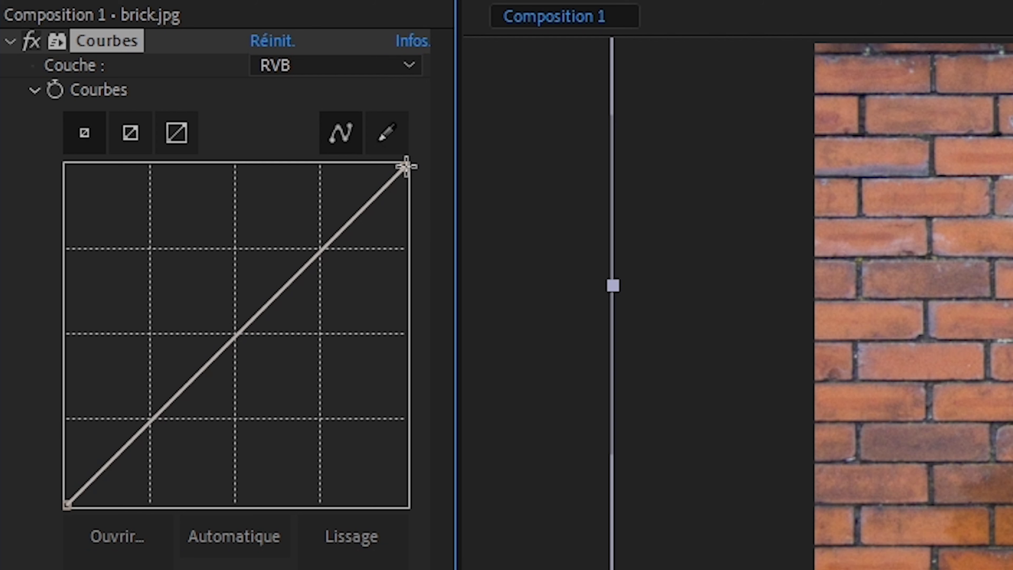
Darken the brick wall by lowering the white end and the midtones of the RVB curve
left_click_drag(406, 169, 465, 234)
left_click_drag(284, 333, 297, 356)
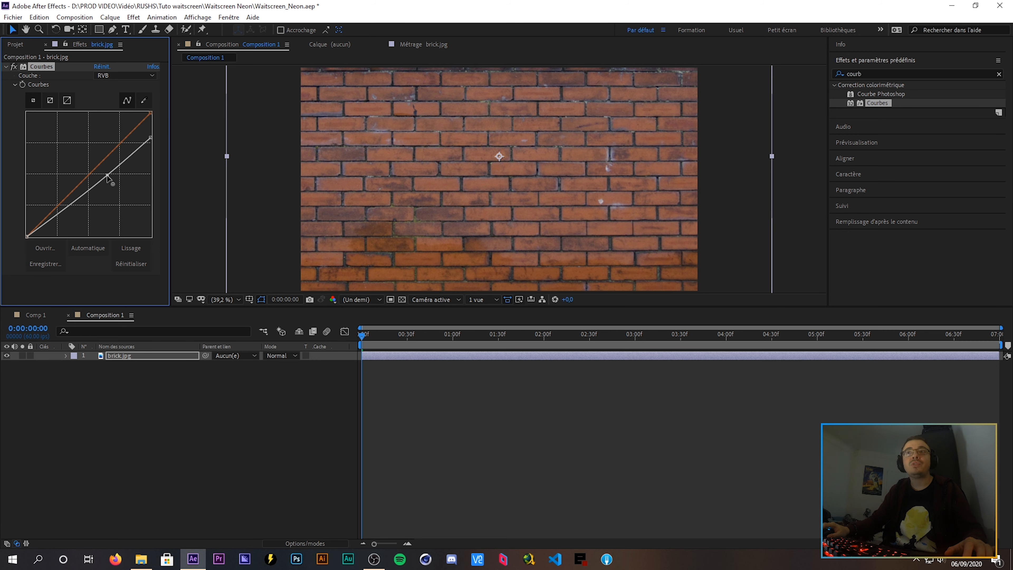
left_click_drag(111, 184, 158, 158)
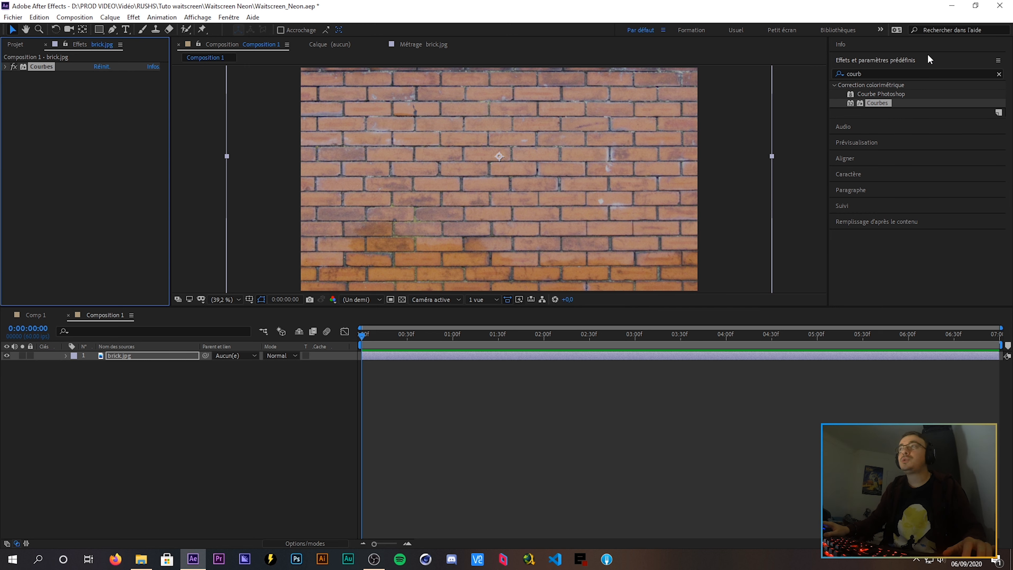
Find the Niveaux effect and apply it to brick.jpg below Courbes
left_click(877, 72)
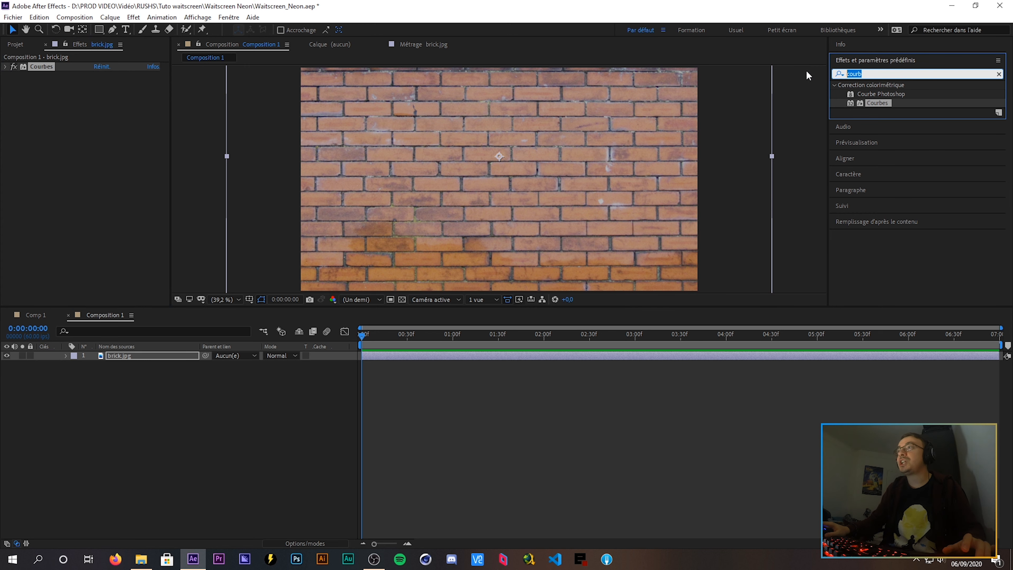
type("niveaux")
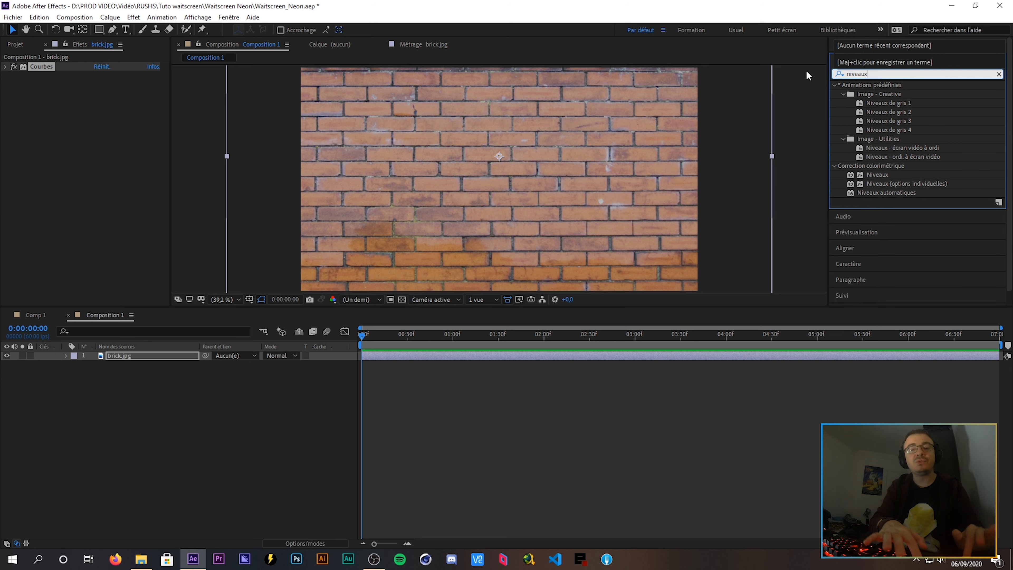
left_click(877, 174)
left_click_drag(877, 175, 5, 155)
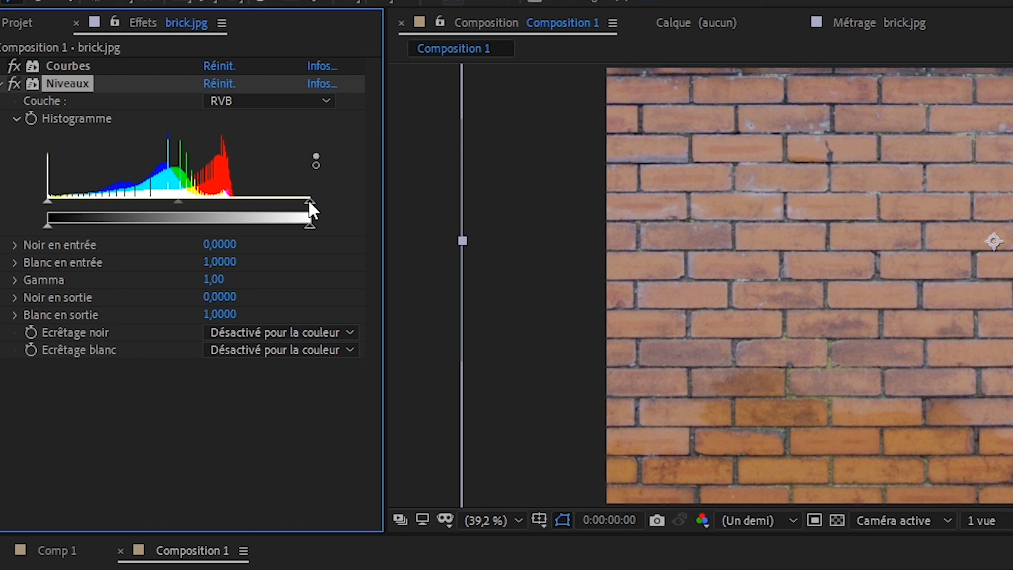
Darken the wall in Niveaux by raising the input black to about 0,3725 and lowering the gamma to about 0,61
mouse_move(154, 138)
left_mouse_down()
mouse_move(128, 143)
mouse_move(146, 141)
left_mouse_up()
left_click_drag(307, 217, 343, 219)
left_click_drag(50, 207, 145, 209)
left_click_drag(227, 207, 254, 205)
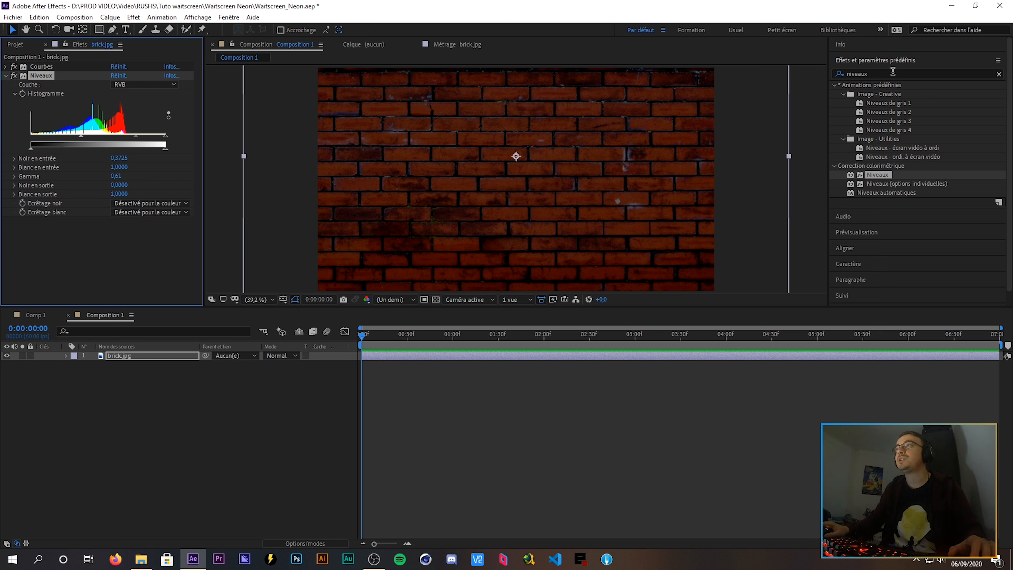
Find the Teinte effect and apply it to the brick.jpg layer
left_click(893, 73)
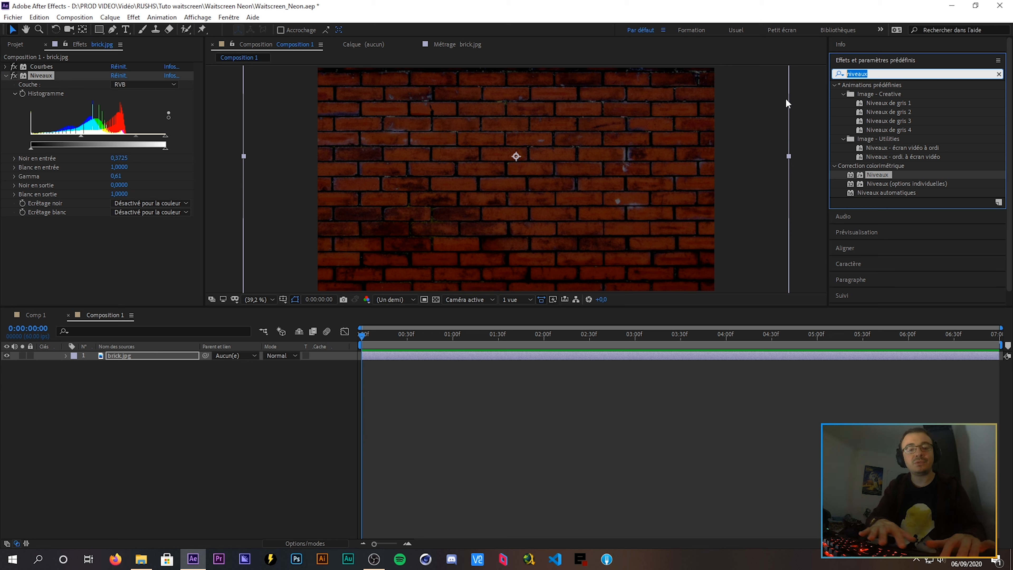
type("teint")
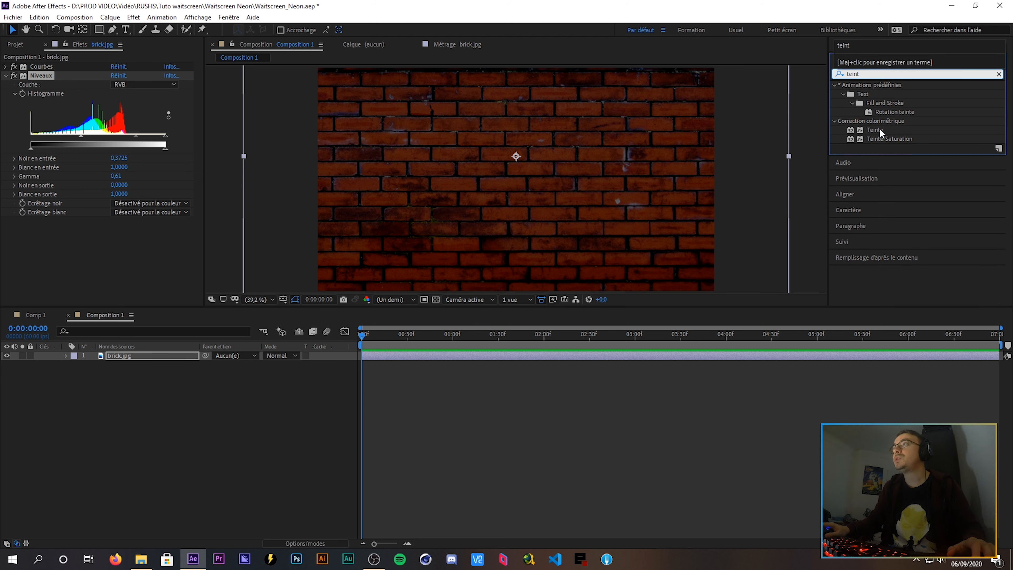
left_click_drag(880, 130, 590, 271)
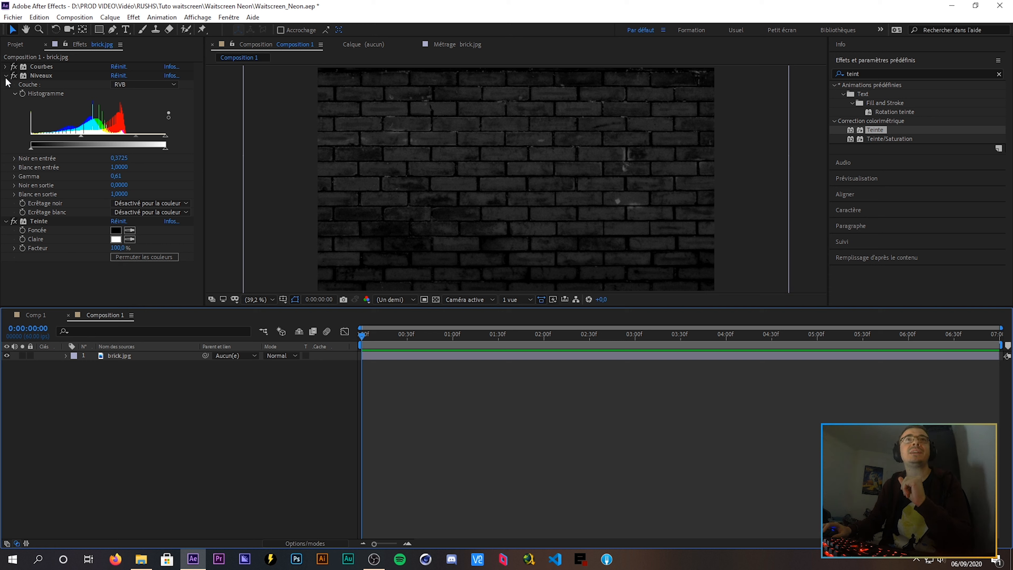
Refine the RVB curve in Courbes by slightly raising its white end and lowering its upper midtone point
left_click(6, 67)
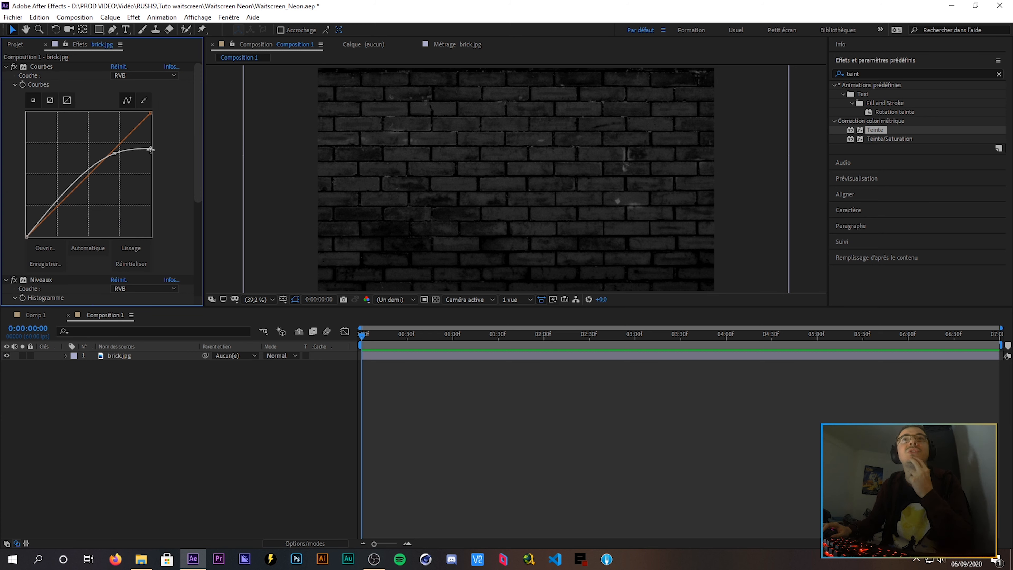
left_click_drag(151, 148, 178, 145)
left_click_drag(114, 153, 119, 157)
left_click(303, 366)
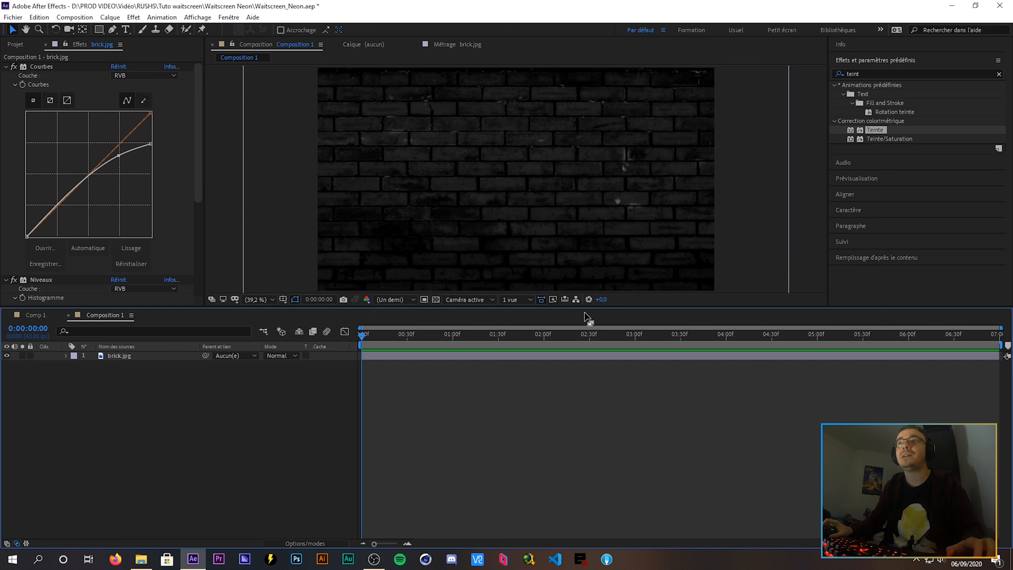
left_click_drag(585, 317, 539, 120)
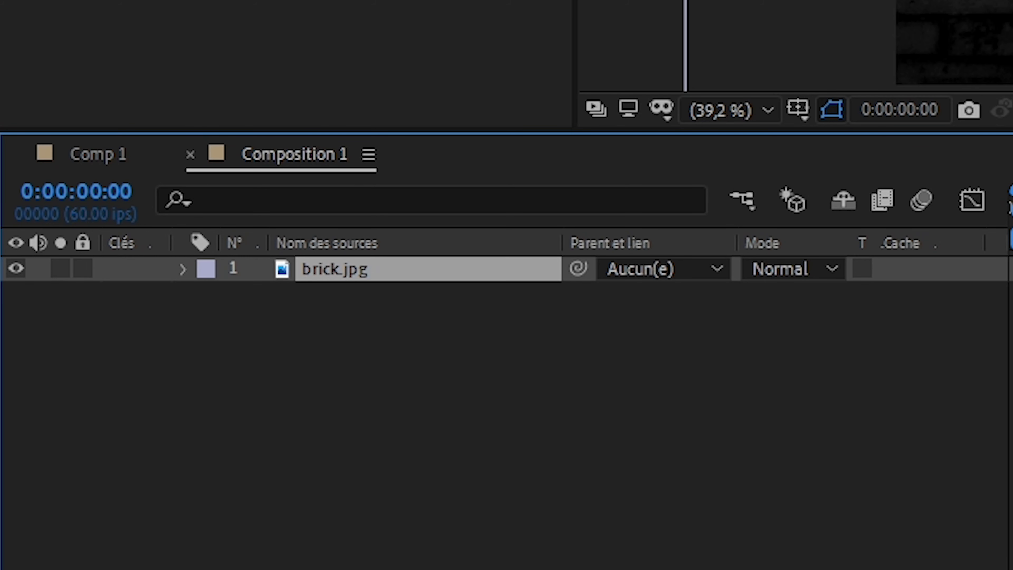
Rename the brick.jpg layer as Background
key("Return")
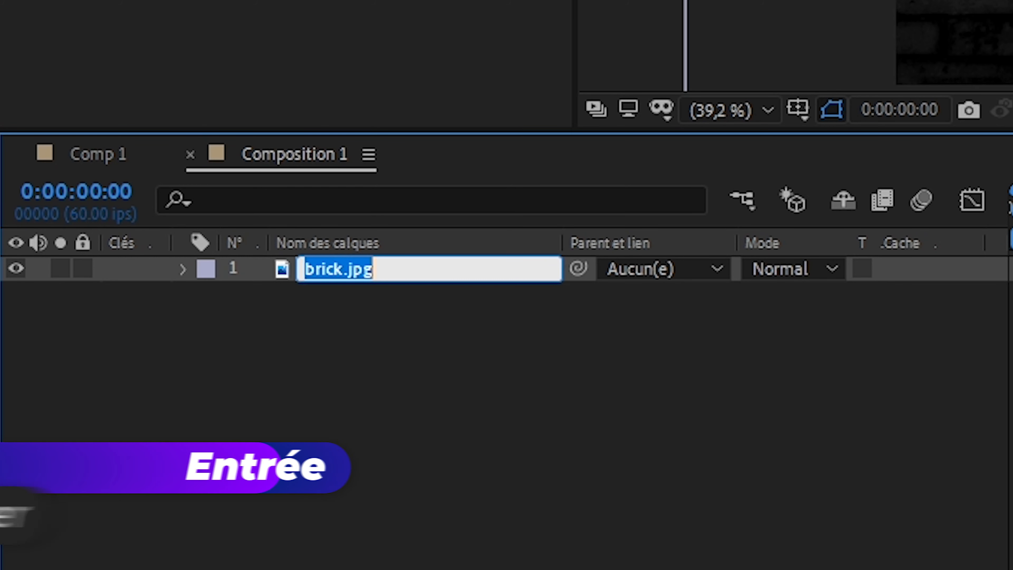
type("Background")
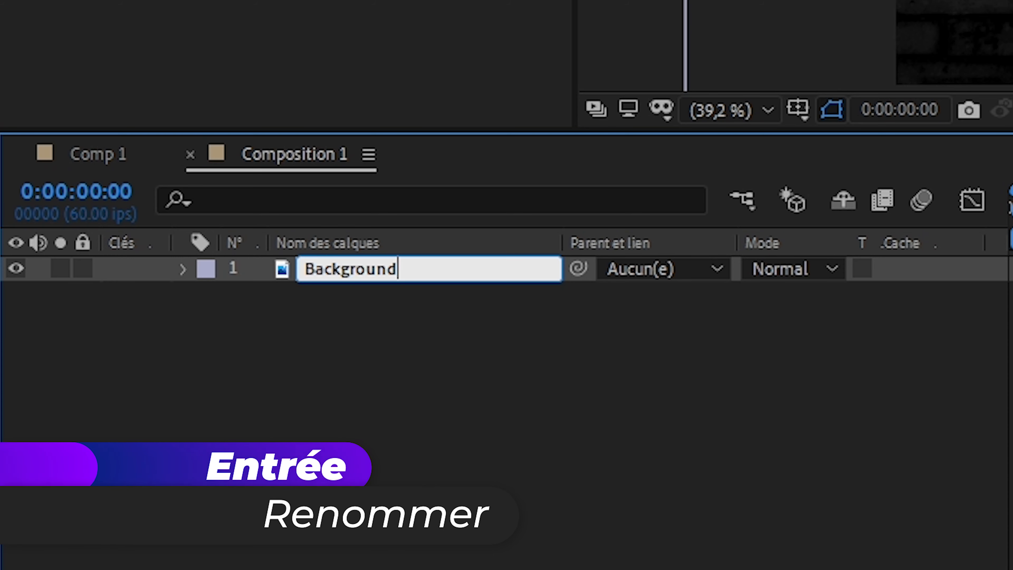
key("Return")
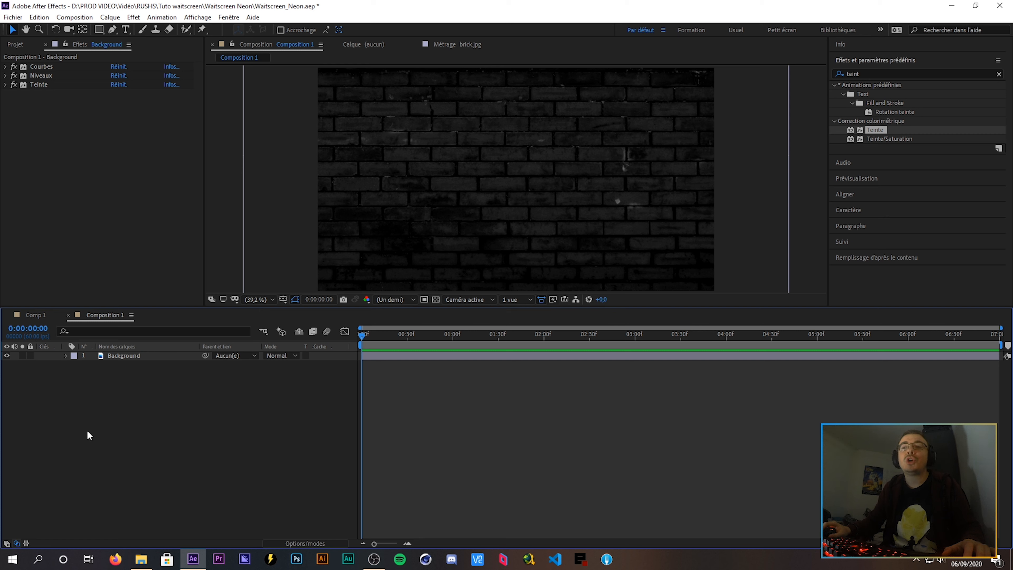
Create a text layer reading "Début", "du" and "Stream" on three separate lines over the brick wall
key("ctrl+t")
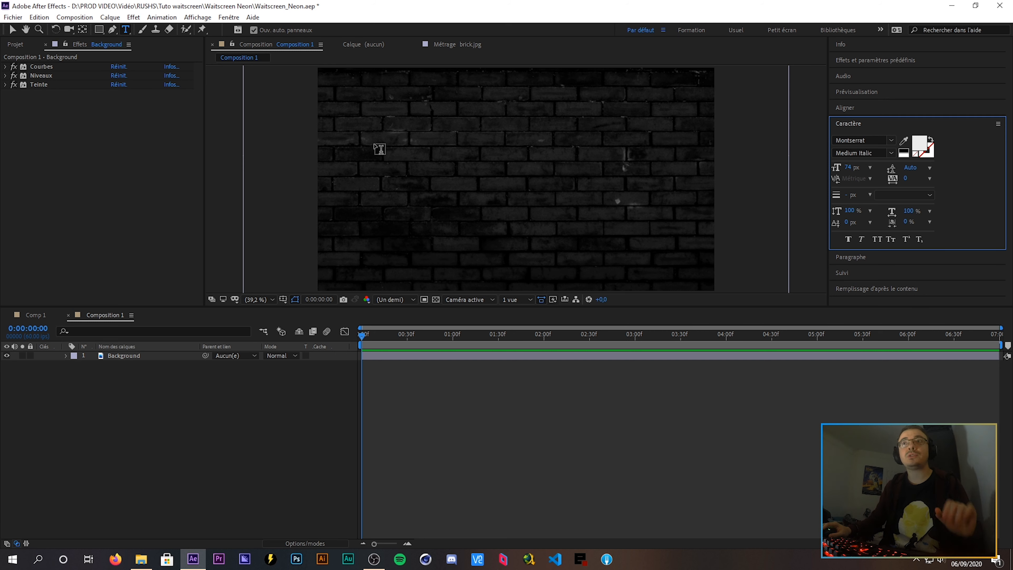
left_click(430, 130)
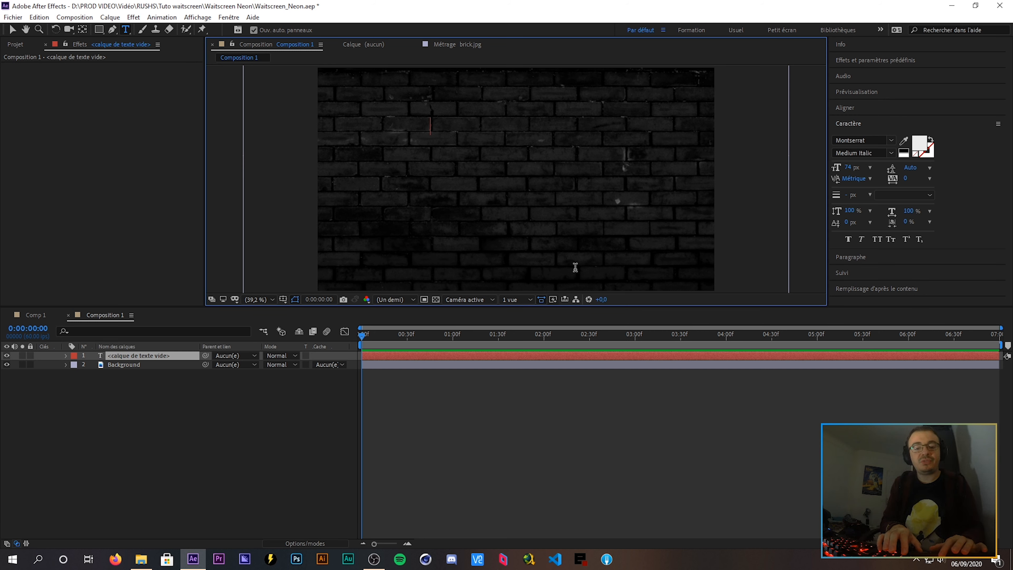
type("Début")
key("Return")
type("du")
key("Return")
type("Stream")
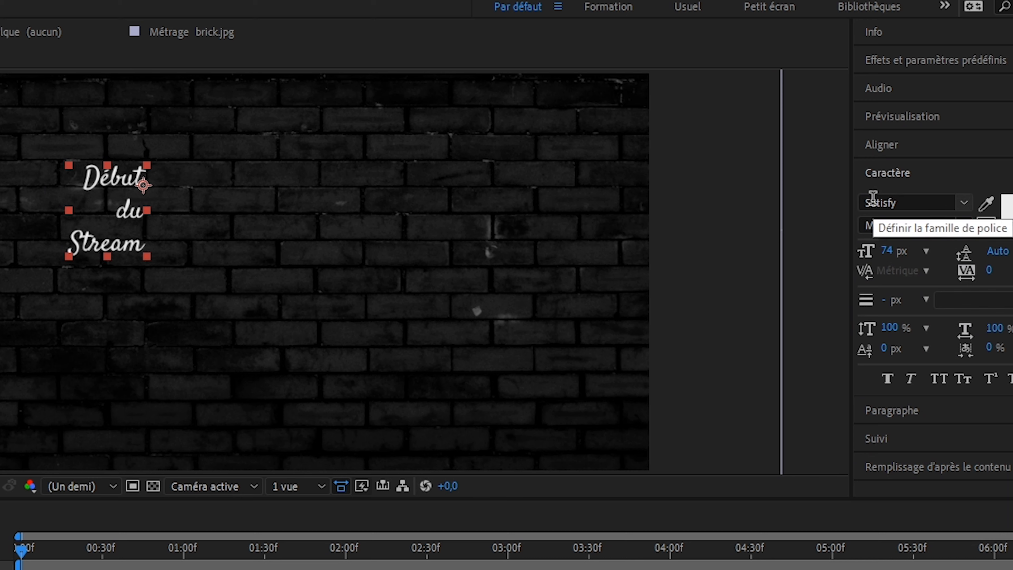
Style the text in Satisfy Regular with faux bold and centre its paragraph alignment
left_click(887, 379)
left_click(963, 226)
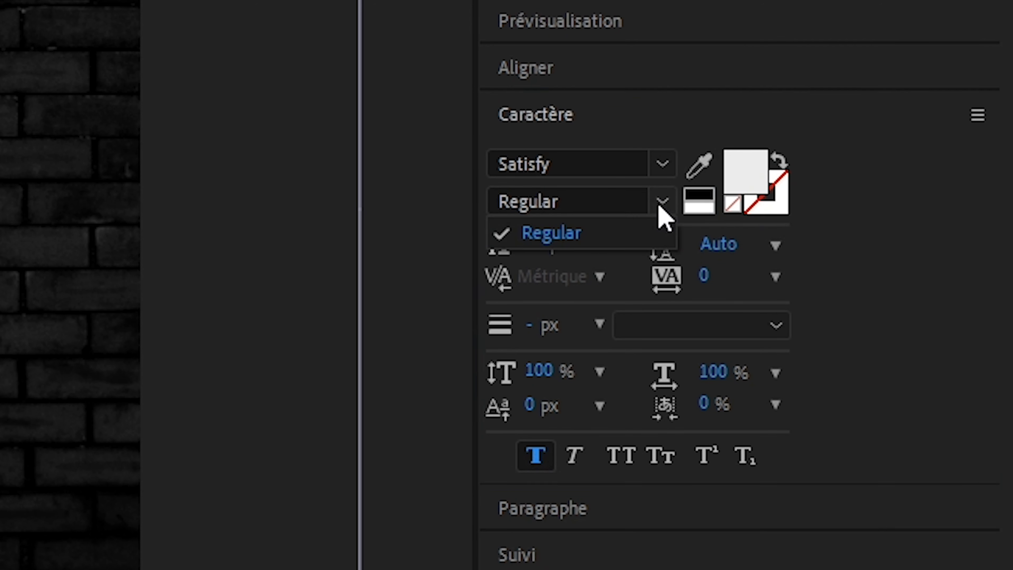
left_click(659, 207)
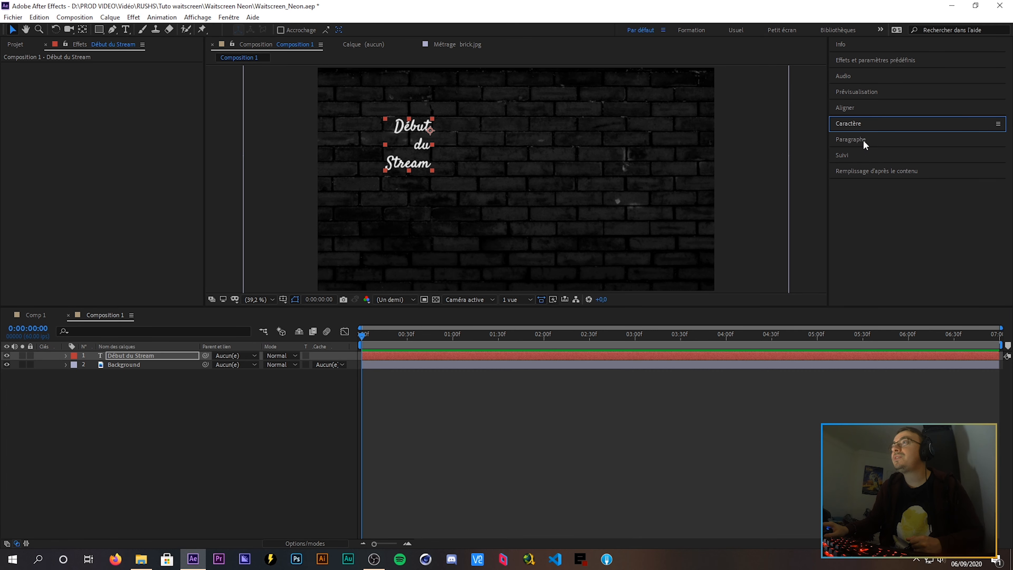
left_click(863, 140)
left_click(853, 153)
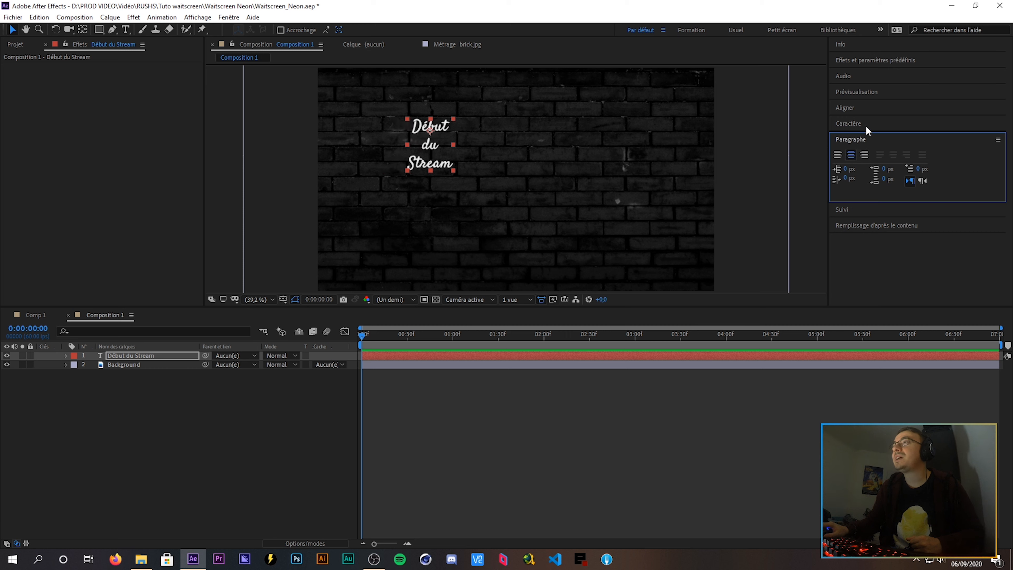
Set the text size to 151 px and apply faux italic
left_click(866, 126)
left_click_drag(851, 170, 881, 171)
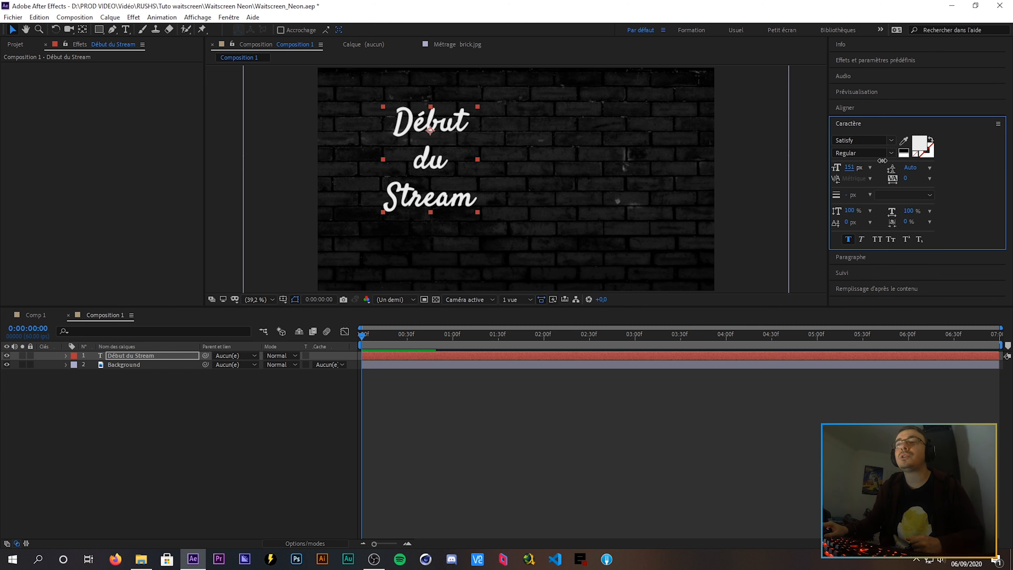
key("w")
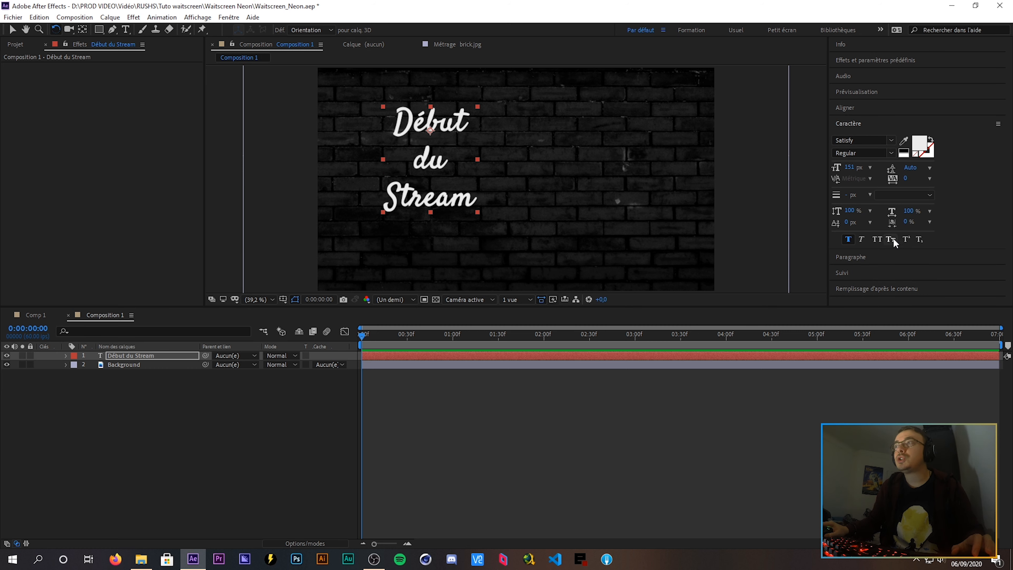
left_click(860, 239)
key("v")
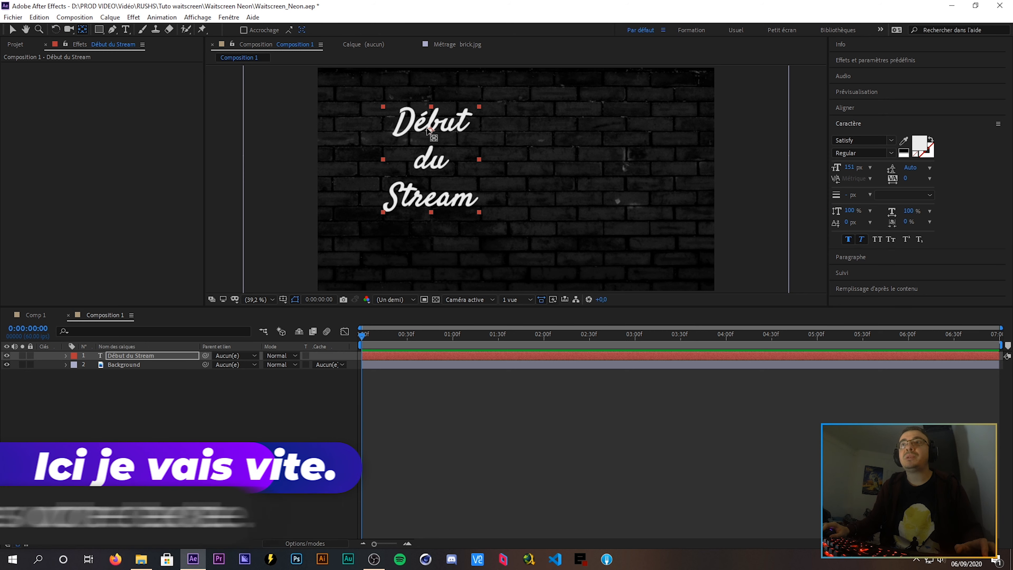
Centre the text layer's anchor point and rotate the text counter-clockwise so its lines slope upward
left_click(440, 140)
key("w")
mouse_move(449, 212)
left_mouse_down()
mouse_move(465, 204)
mouse_move(447, 219)
left_mouse_up()
key("v")
Enlarge the text to 179 px and tighten its line spacing to 144 px
left_click_drag(848, 167, 860, 167)
left_click_drag(460, 223, 457, 213)
left_click_drag(915, 171, 962, 161)
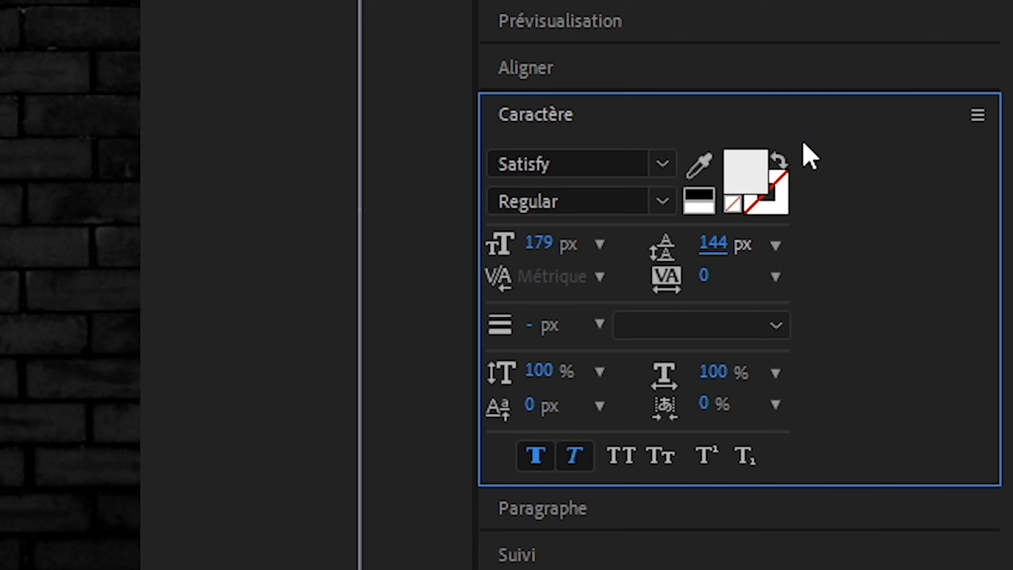
Swap the text's fill and stroke colours to leave only an outline, and set its width to 3 px
left_click(779, 161)
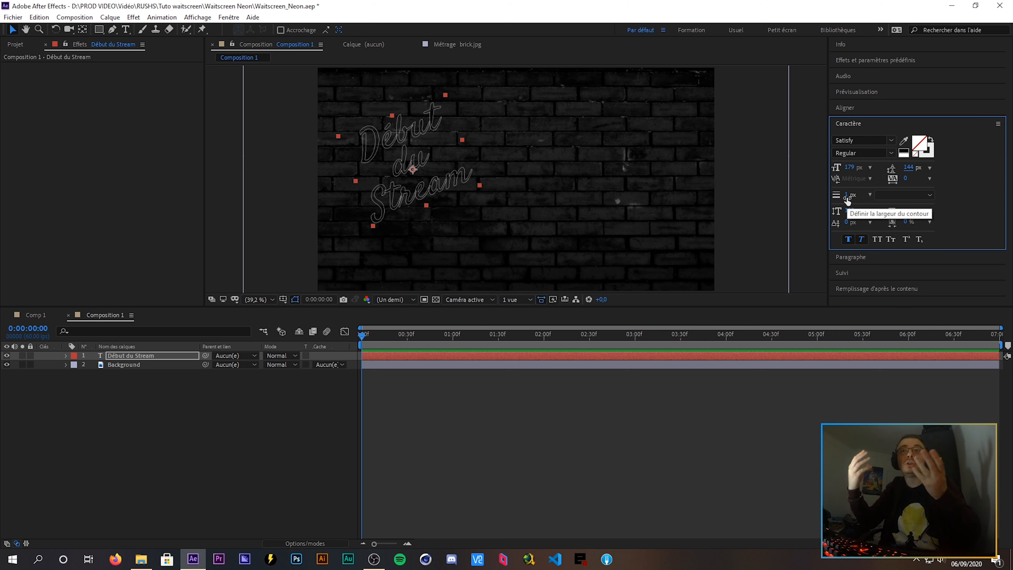
left_click_drag(847, 199, 850, 198)
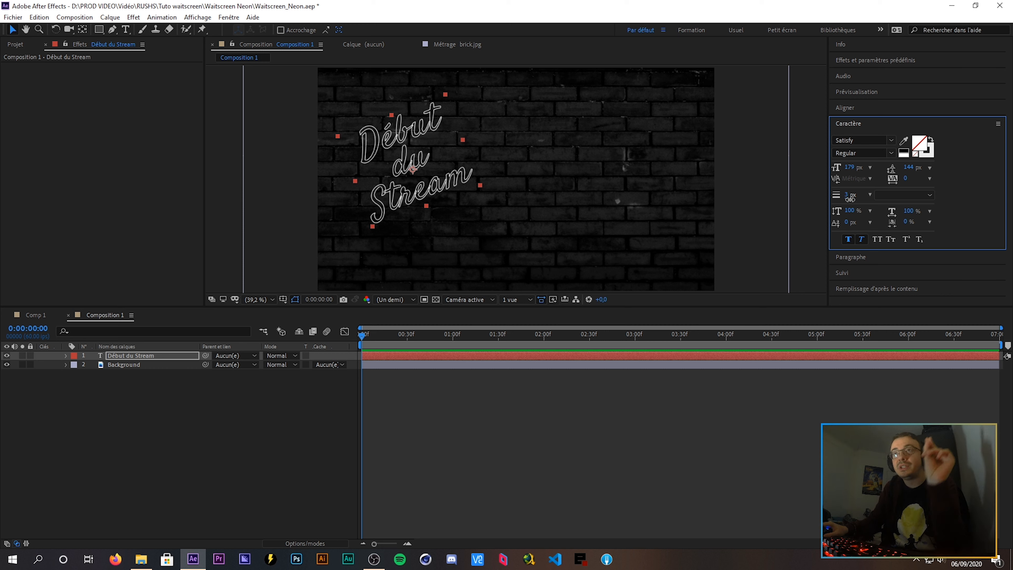
Move the text slightly lower, recentre its anchor point and scale the layer to 129 %
left_click_drag(427, 196, 430, 211)
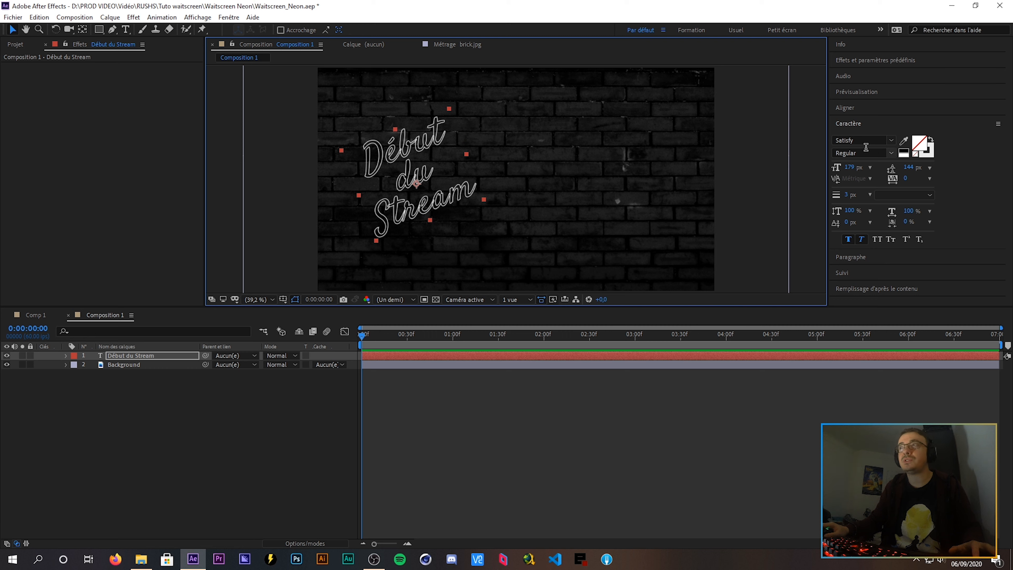
left_click(83, 29)
left_click(416, 183)
left_click(123, 355)
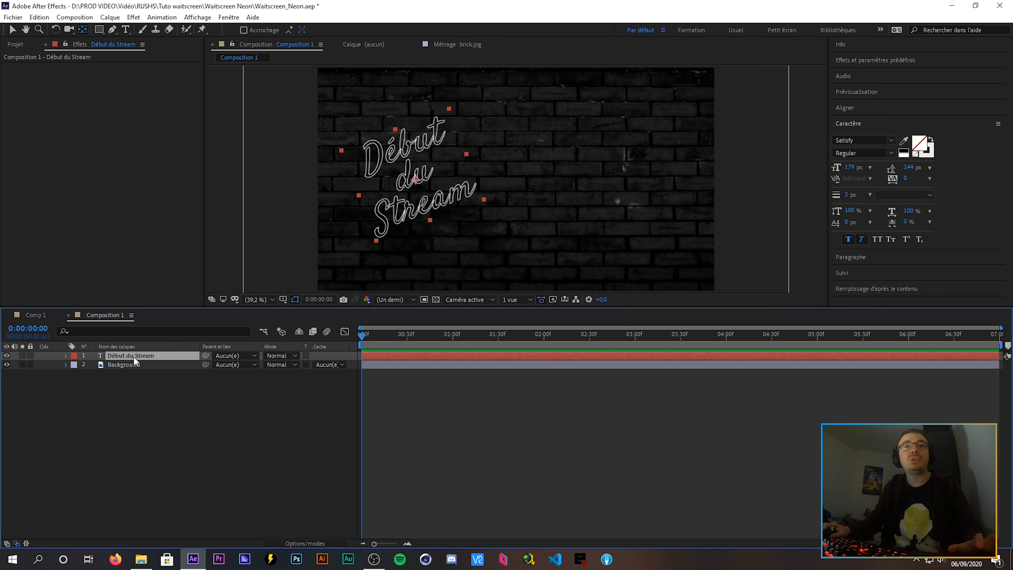
key("s")
left_click_drag(294, 364, 319, 363)
key("v")
left_click_drag(448, 208, 449, 207)
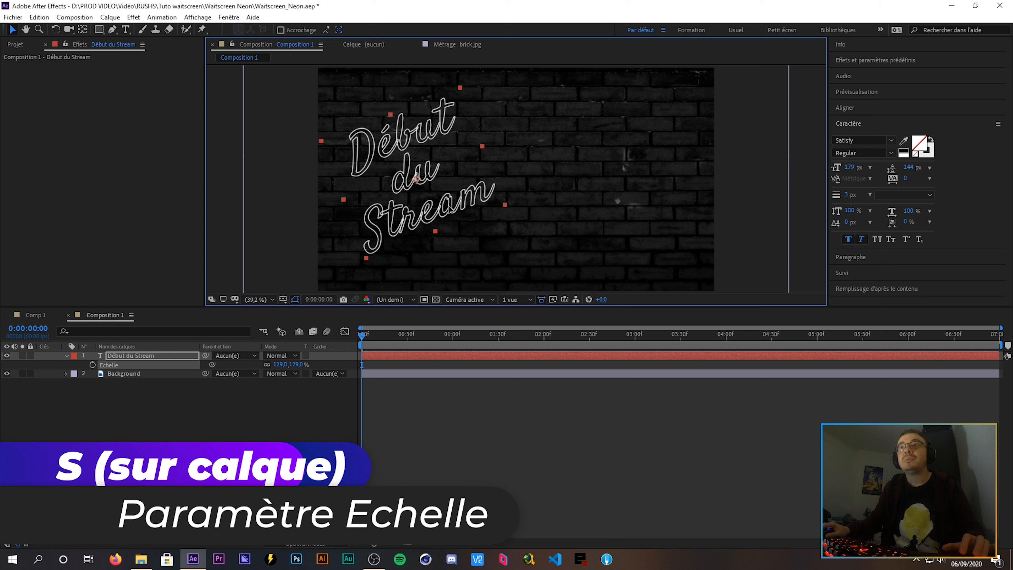
Change the text's outline colour to a bright sky blue with a hue of about 198°
left_click(942, 153)
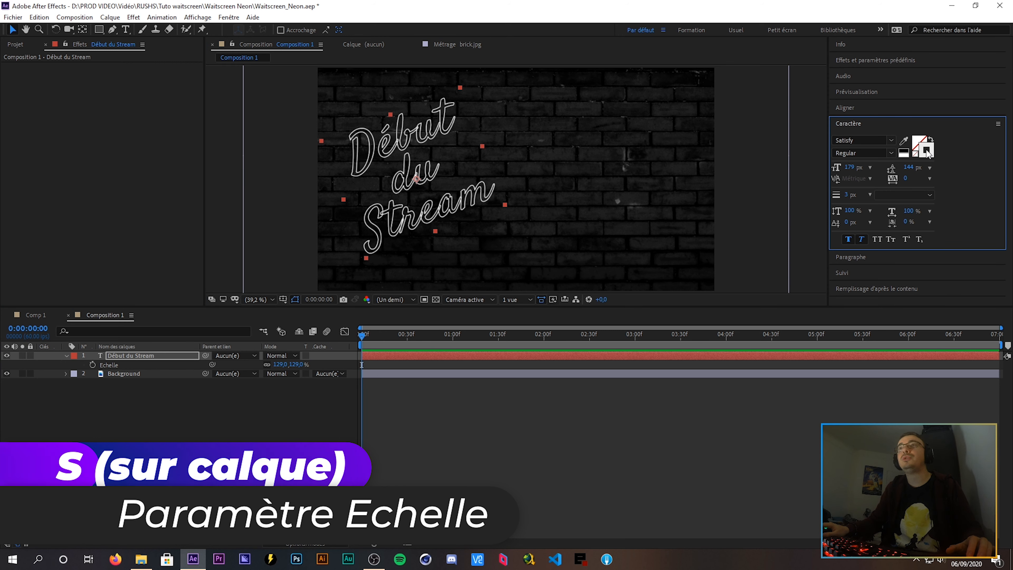
left_click(925, 151)
left_click(343, 173)
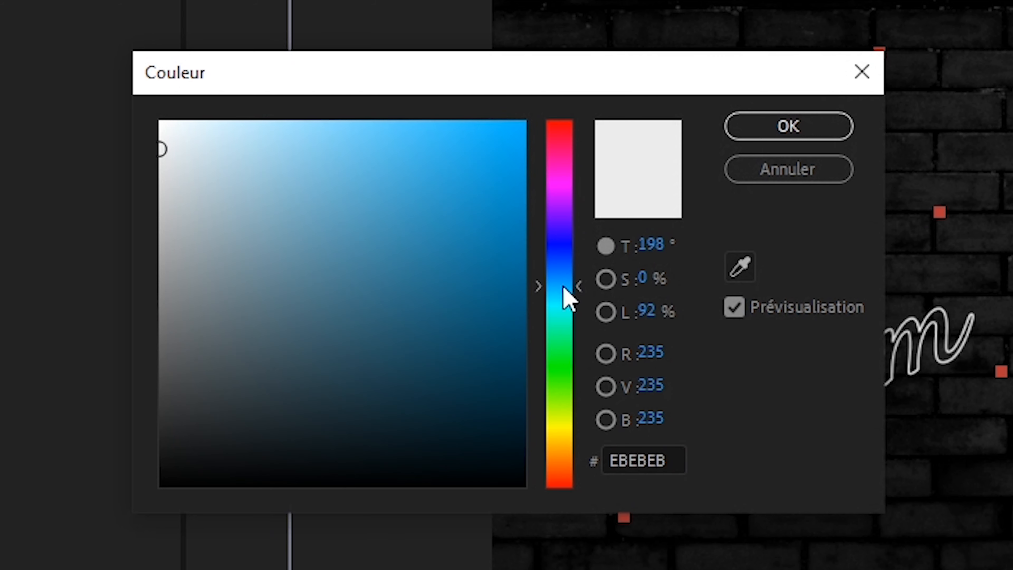
left_click_drag(511, 172, 428, 119)
left_click(788, 127)
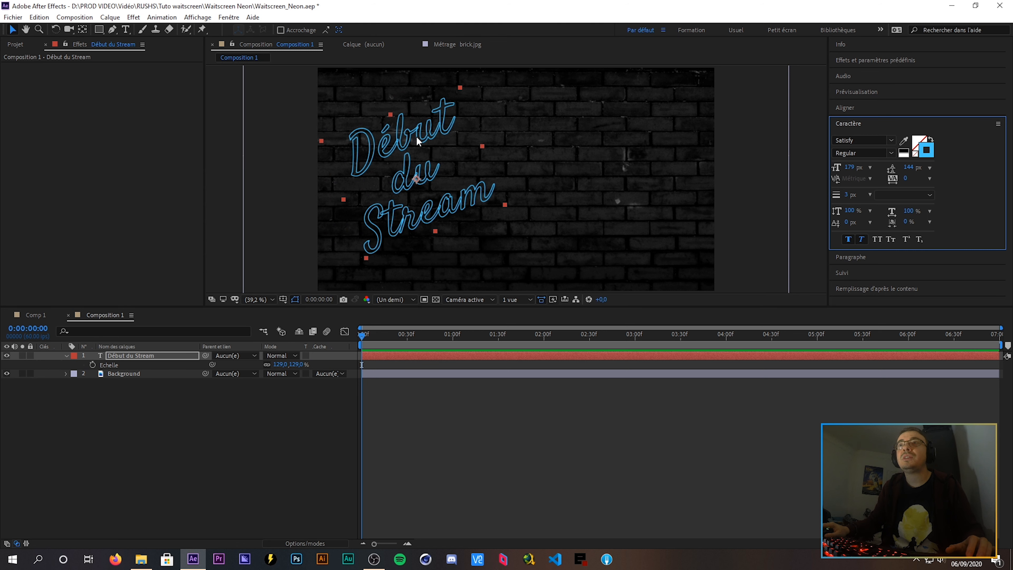
left_click(929, 150)
left_click(426, 116)
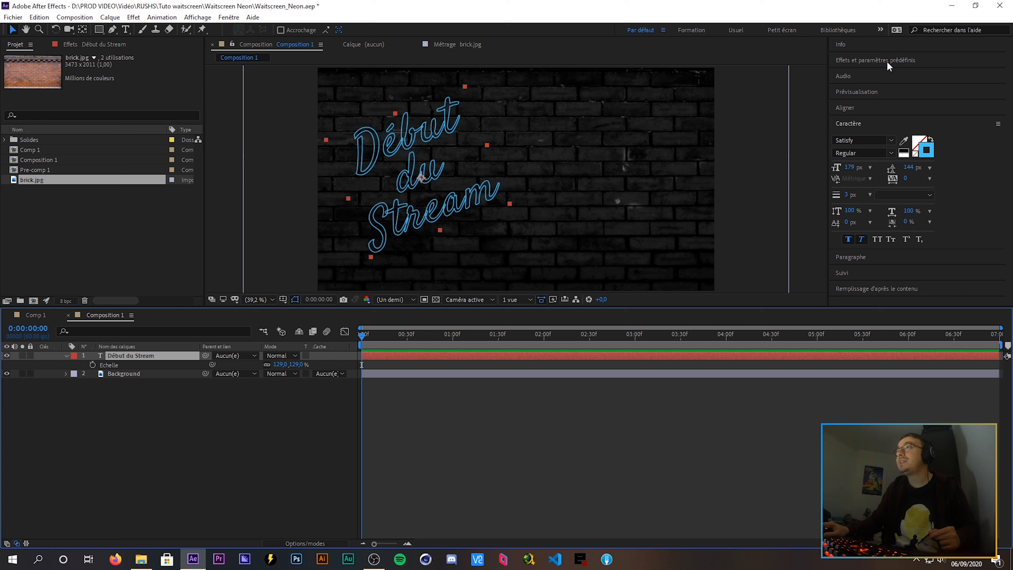
Search the effects for "lueur" and apply Lueur diffuse to the Début du Stream layer
left_click(886, 61)
left_click(883, 73)
type("lueur")
double_click(885, 120)
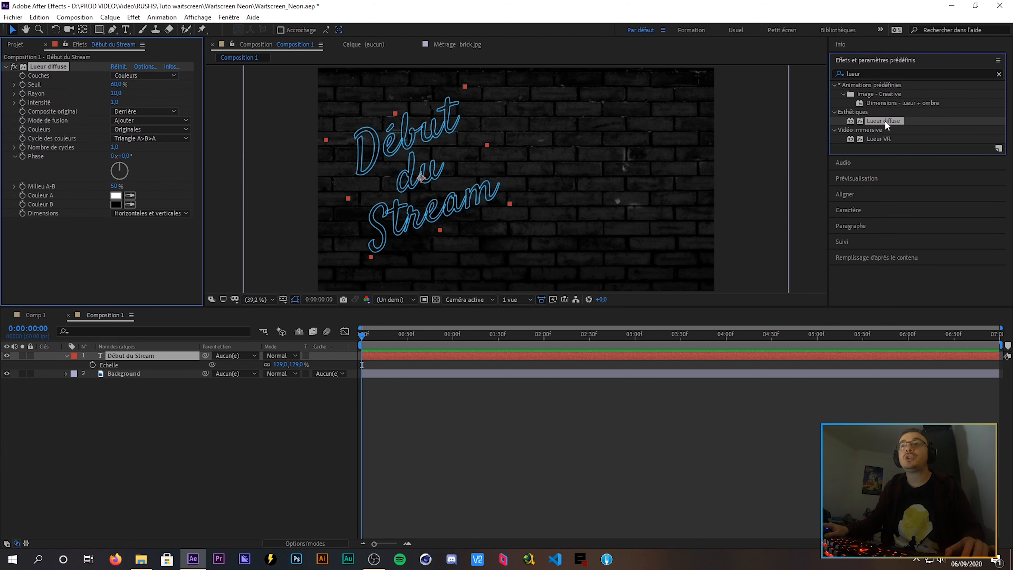
left_click(204, 443)
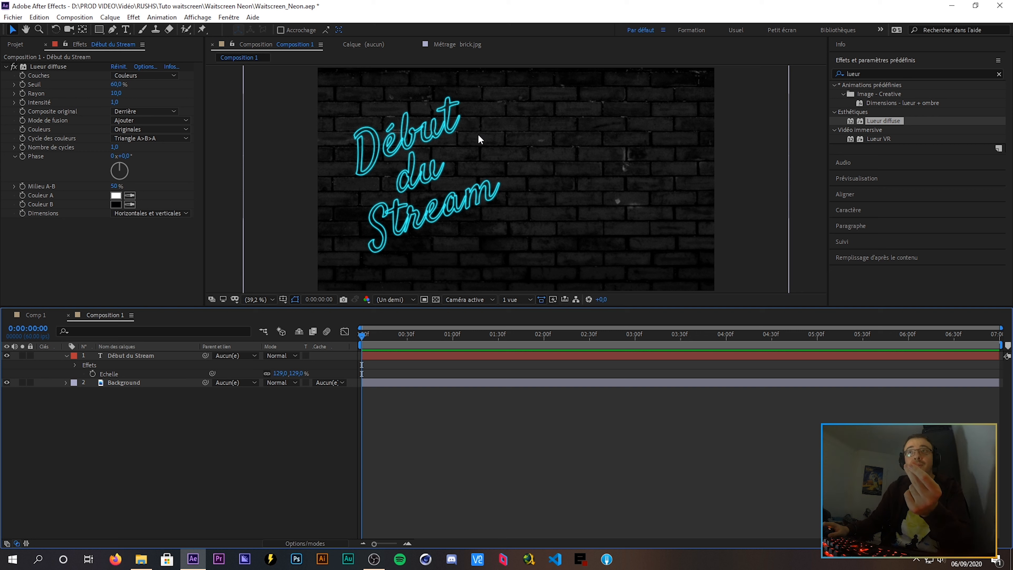
Set the Lueur diffuse radius (Rayon) to 64 and inspect the glow around the lettering up close
left_click(35, 65)
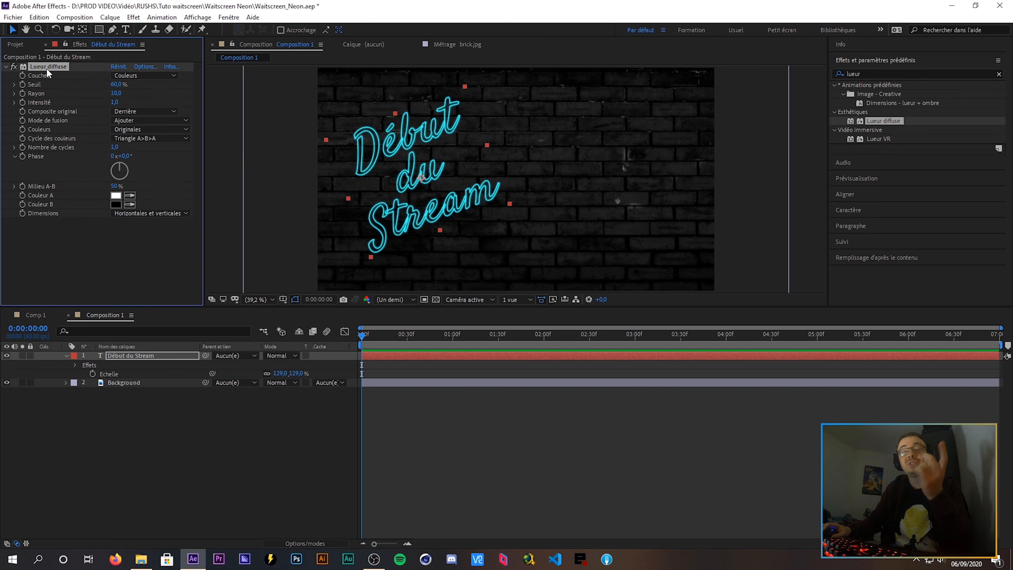
left_click_drag(116, 93, 144, 92)
scroll(397, 140, "up", 5)
left_click_drag(397, 138, 493, 262)
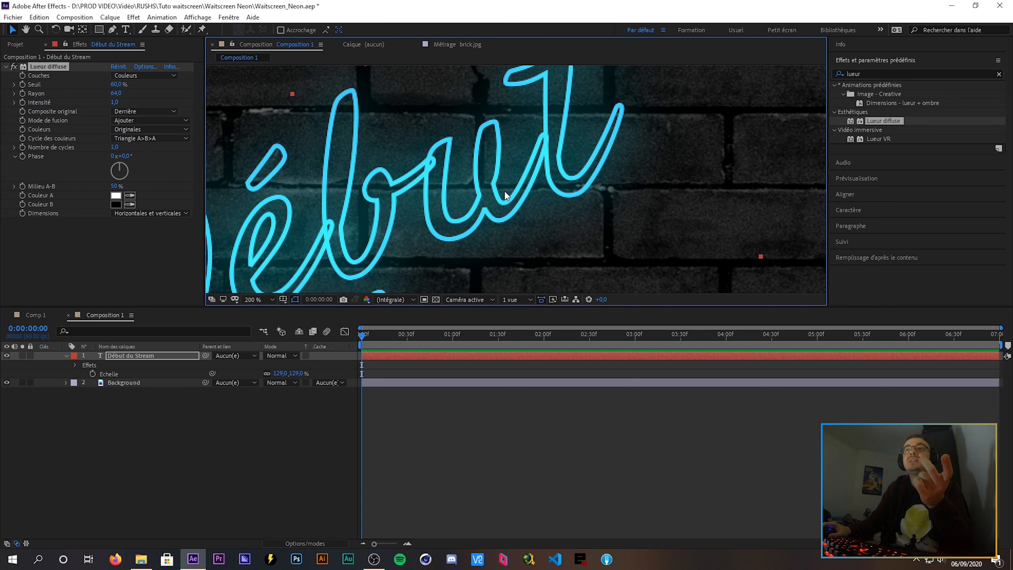
left_click(272, 299)
left_click(268, 308)
Duplicate the Lueur diffuse effect on the Début du Stream layer
left_click(50, 67)
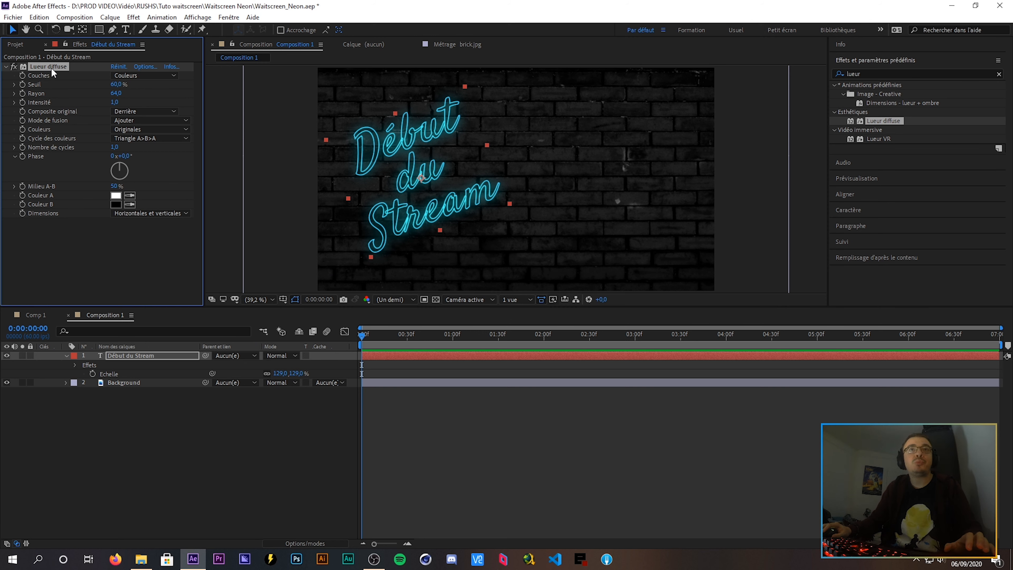
key("ctrl+d")
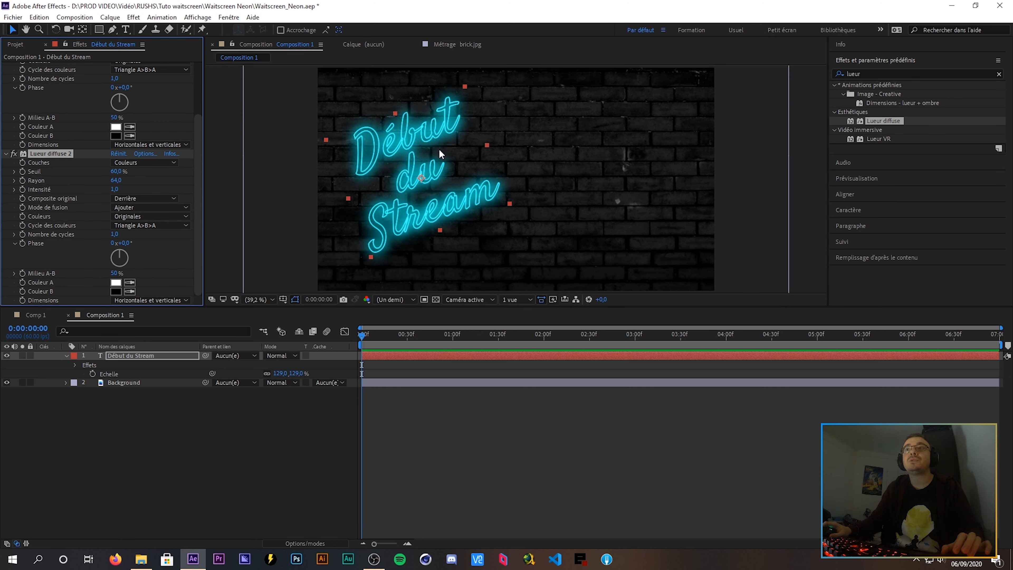
scroll(47, 163, "up", 3)
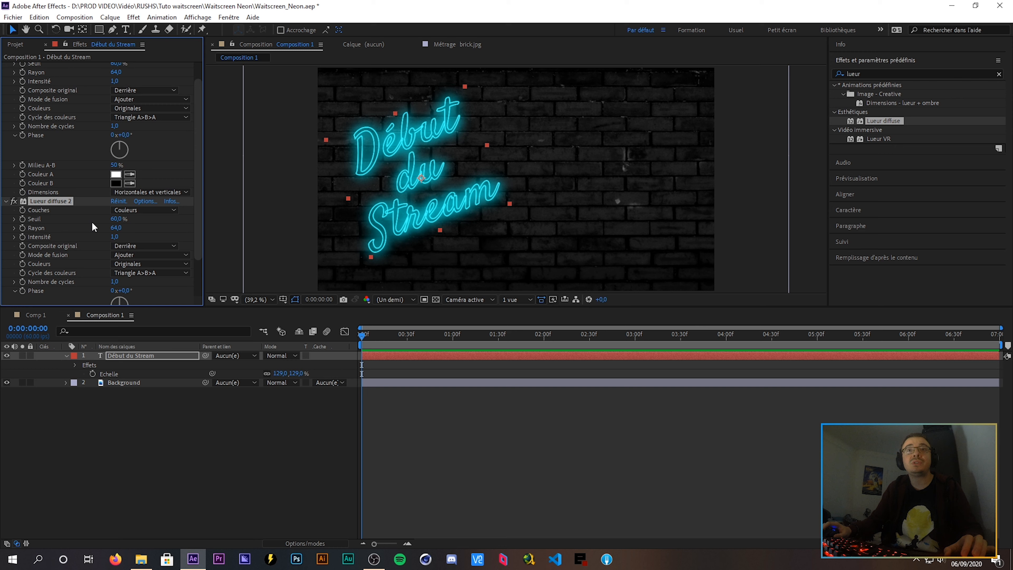
Set the radius (Rayon) of the duplicated Lueur diffuse 2 effect to 218
scroll(453, 183, "up", 3)
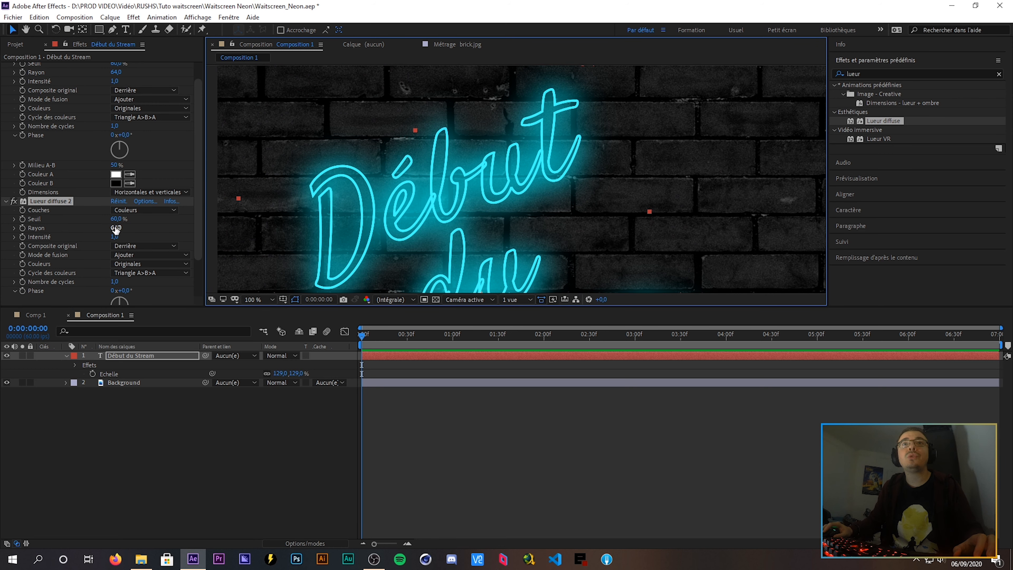
left_click_drag(116, 228, 209, 230)
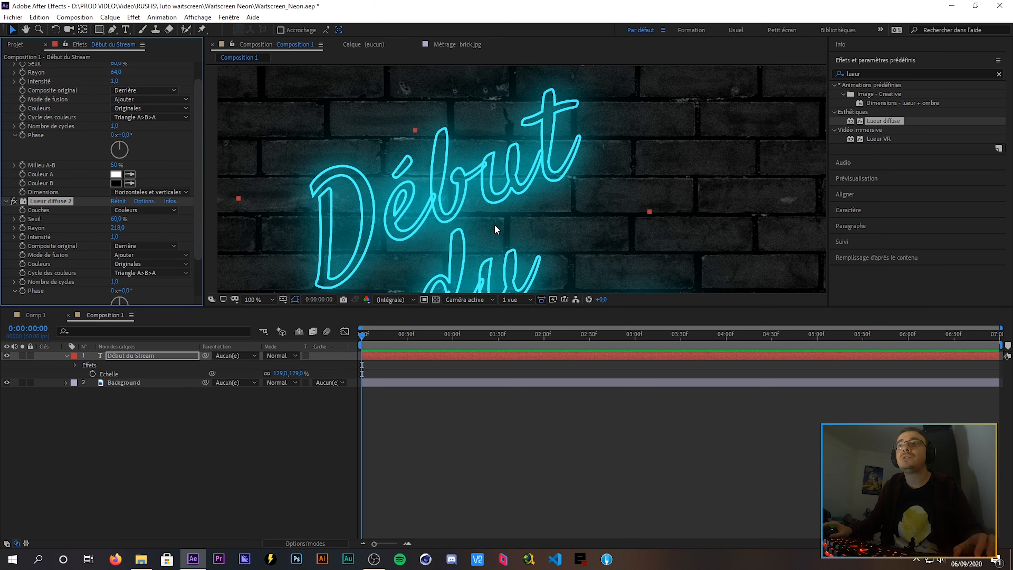
scroll(495, 229, "down", 2)
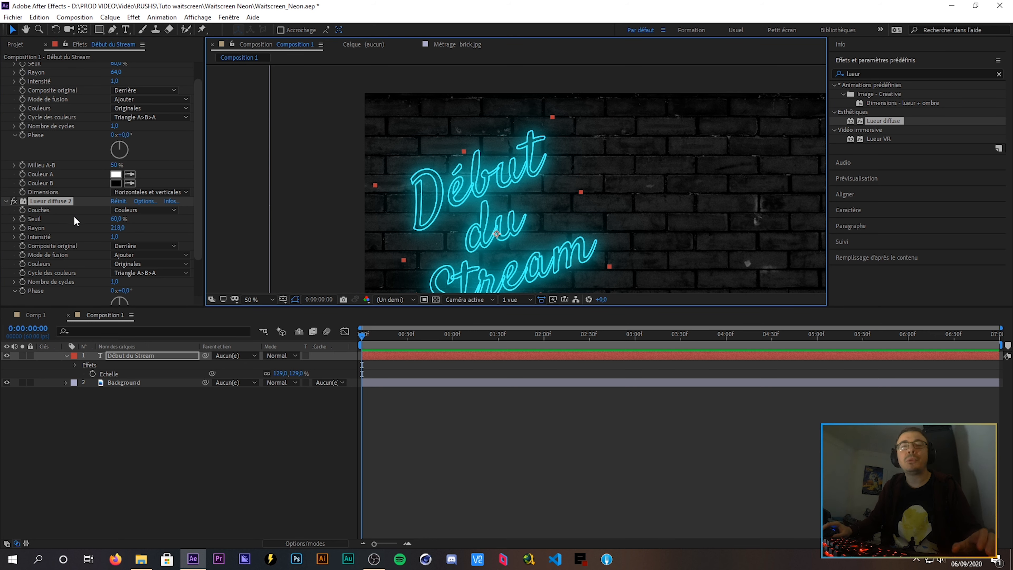
Delete the Lueur diffuse 2 effect and reset the original Lueur diffuse to its default settings
left_click(54, 199)
key("Delete")
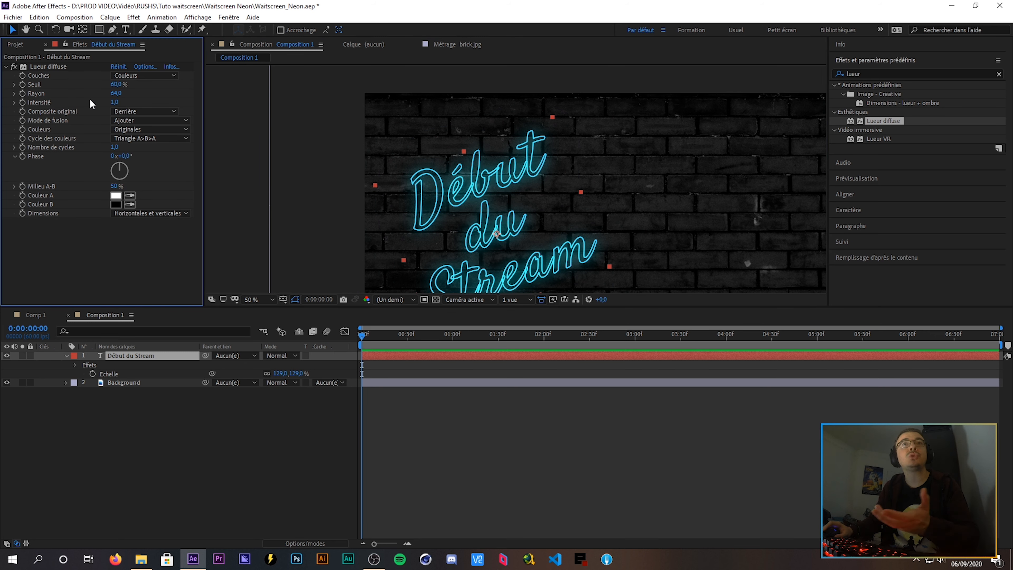
left_click(118, 66)
left_click(253, 299)
left_click(261, 307)
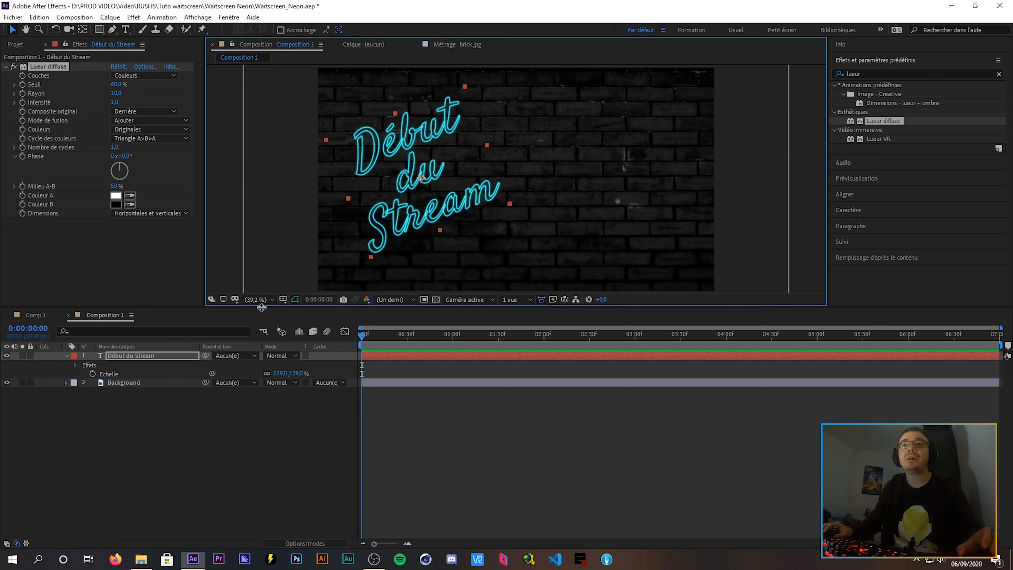
Switch the project's colour depth from 8 to 32 bpc, cycling through the depths to compare the glow
left_click(15, 44)
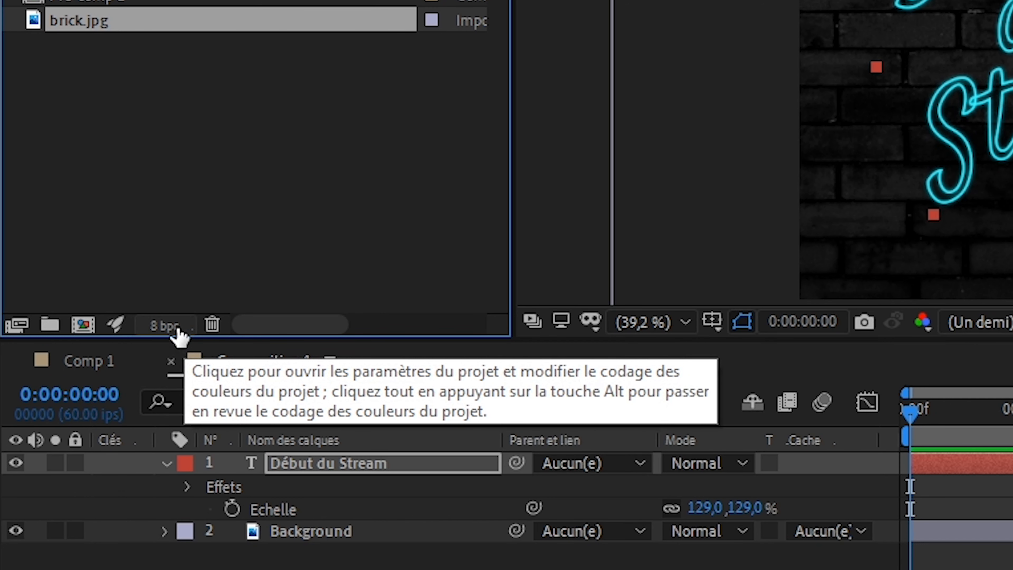
left_click(176, 330, "alt")
left_click(177, 329, "alt")
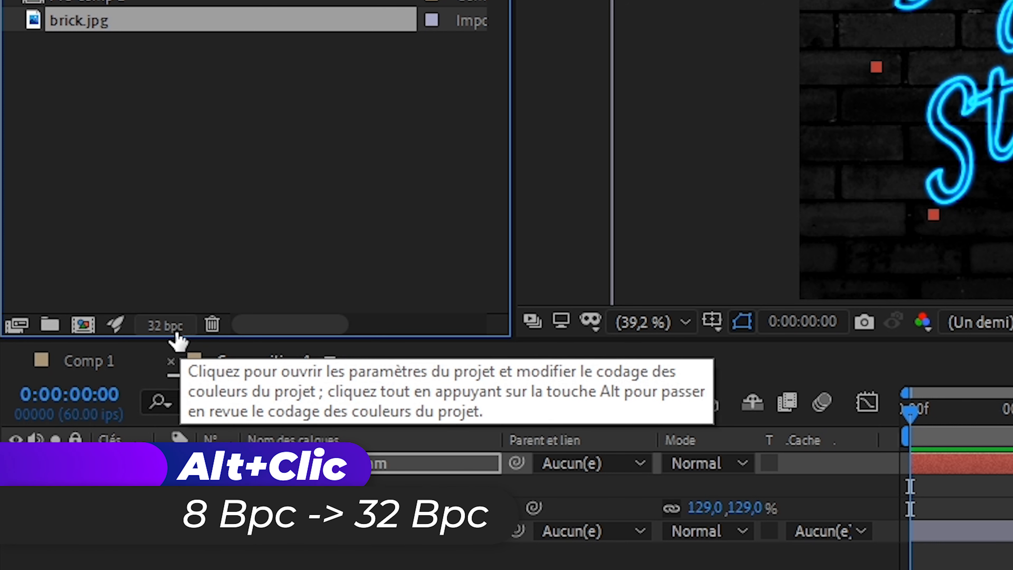
left_click(176, 332, "alt")
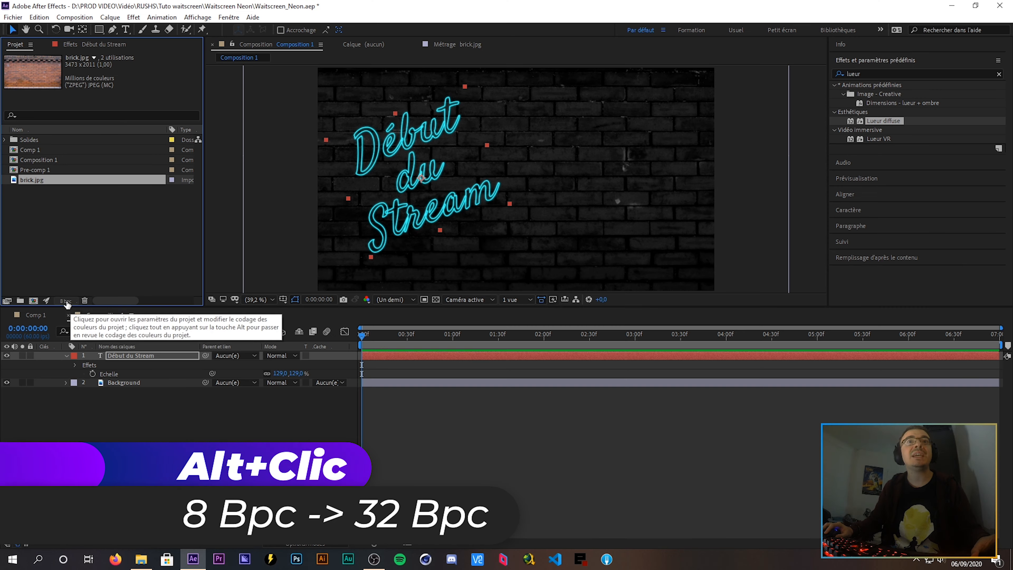
left_click(176, 331, "alt")
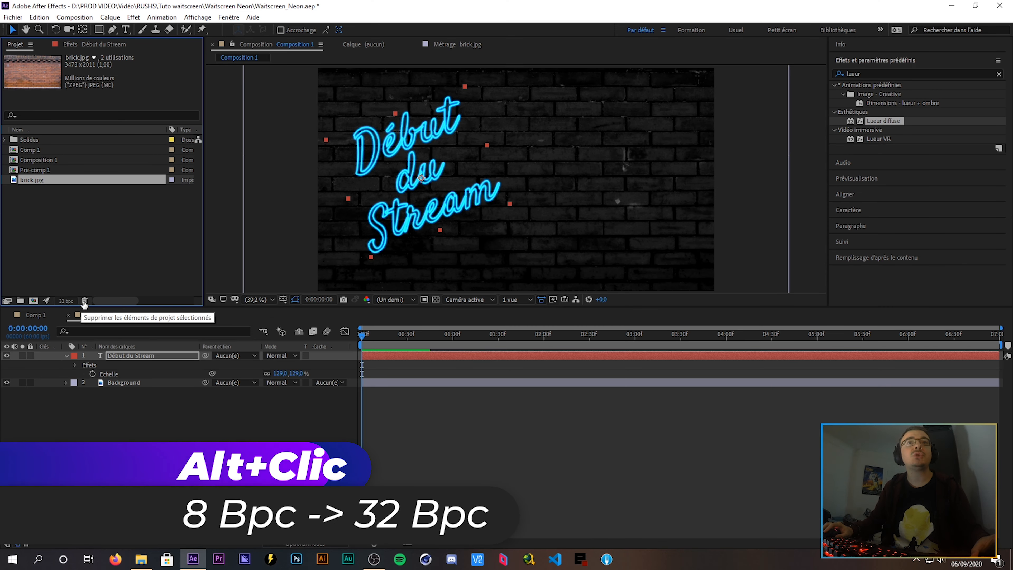
Examine the neon outline and glow around the "du" lettering up close
key("slash")
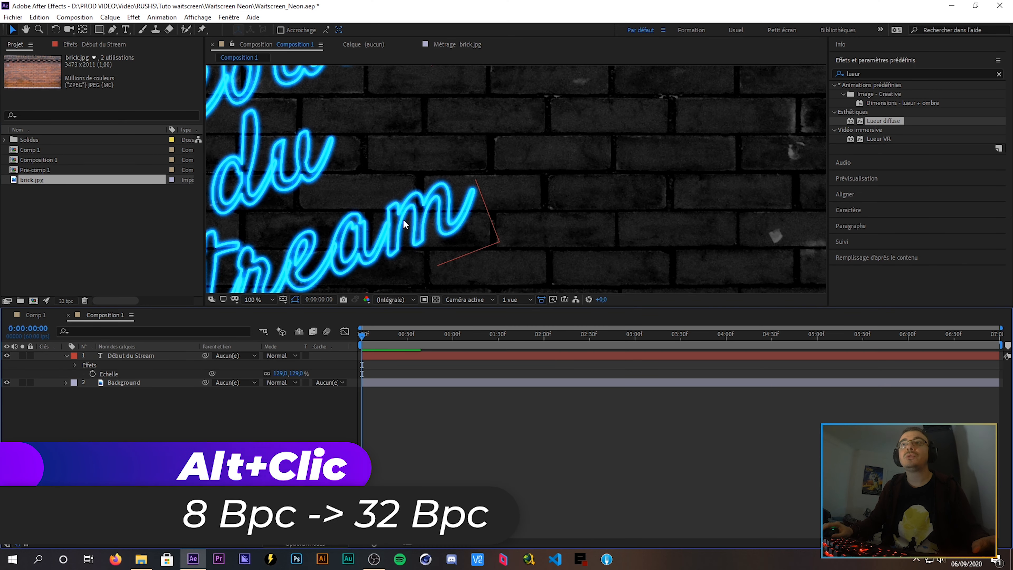
left_click_drag(403, 219, 538, 243)
scroll(423, 217, "up", 1)
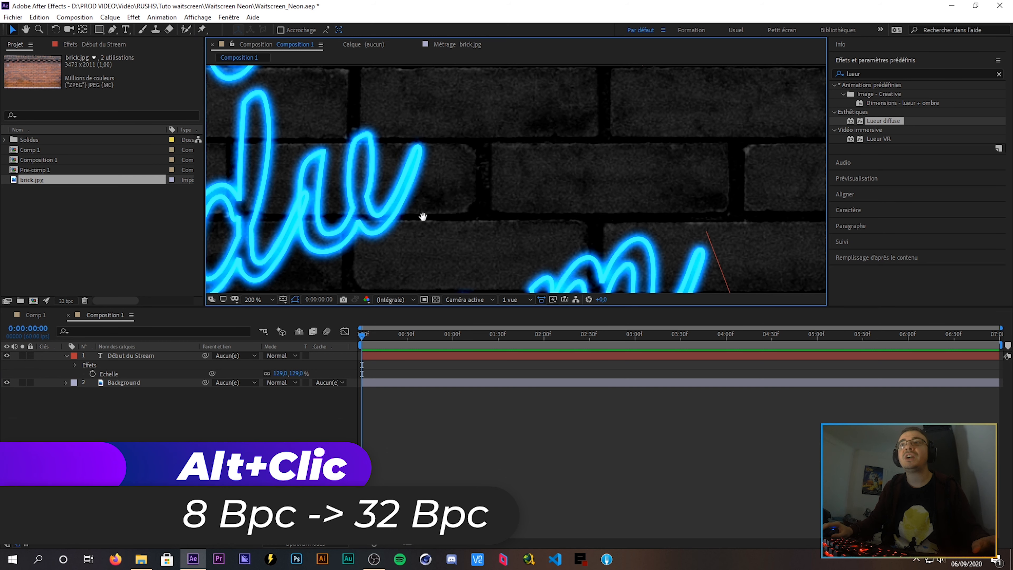
left_click_drag(423, 216, 497, 235)
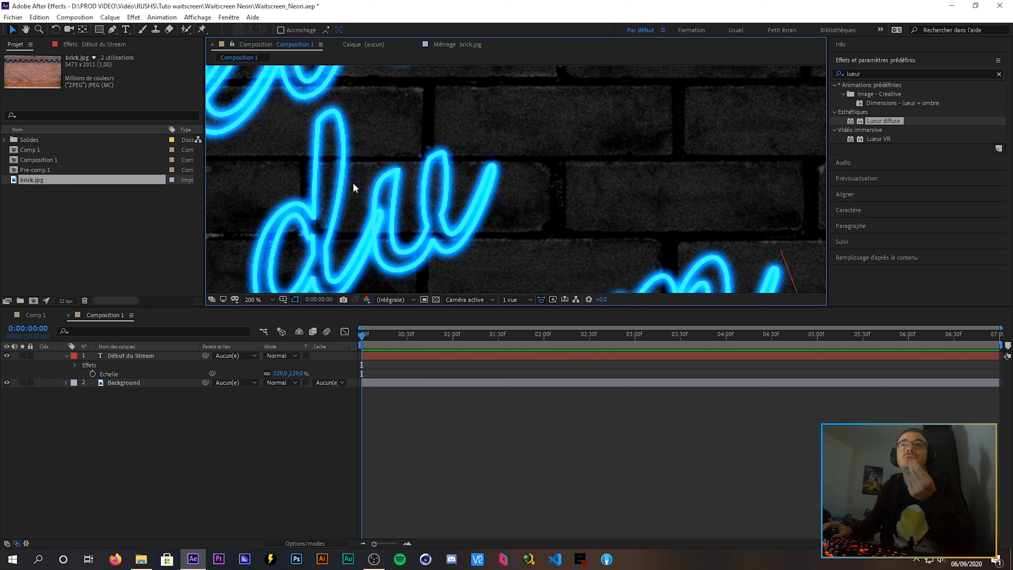
left_click_drag(353, 184, 400, 211)
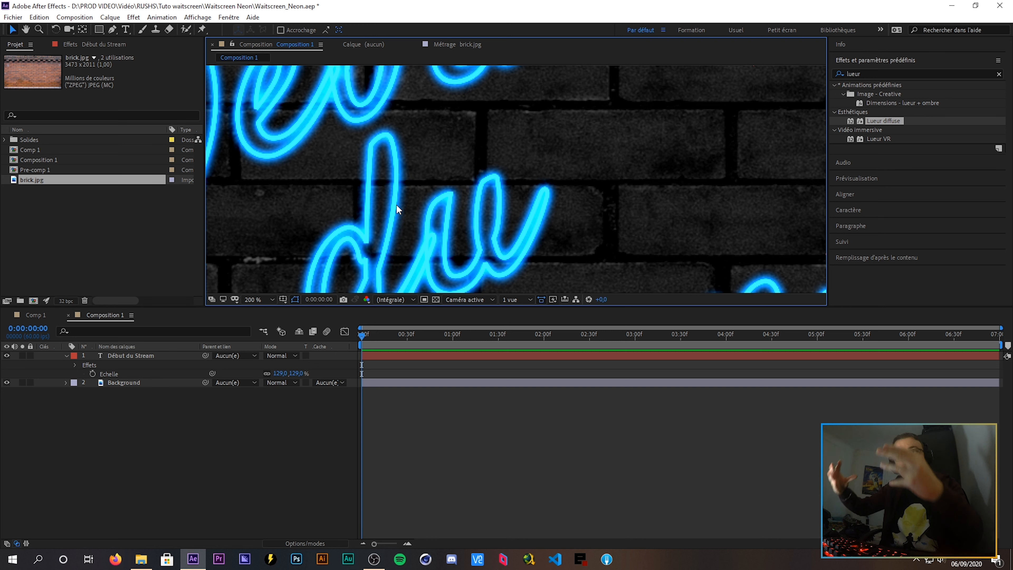
left_click(244, 302)
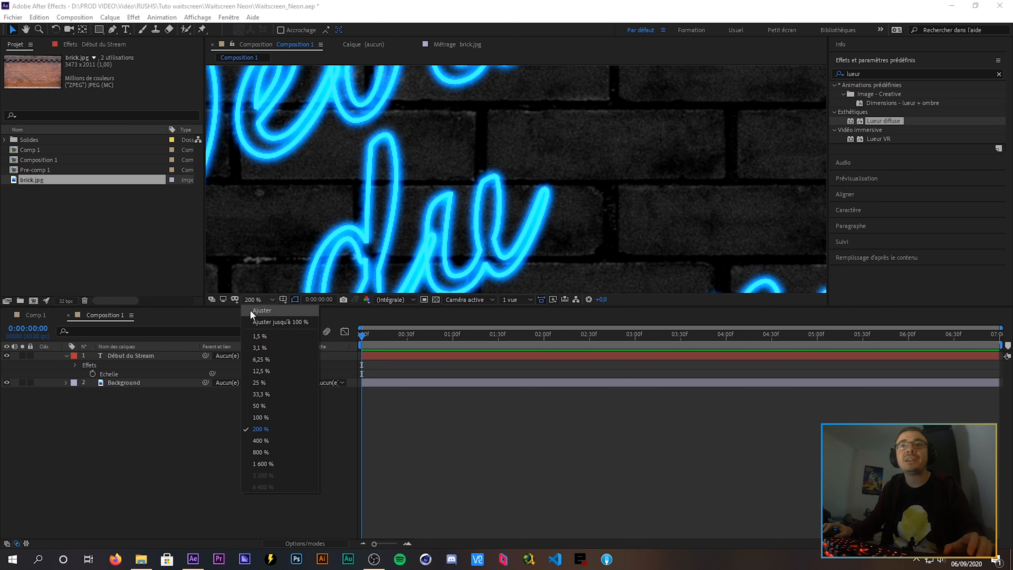
left_click(250, 310)
Duplicate the reset Lueur diffuse effect on the Début du Stream layer
left_click(80, 47)
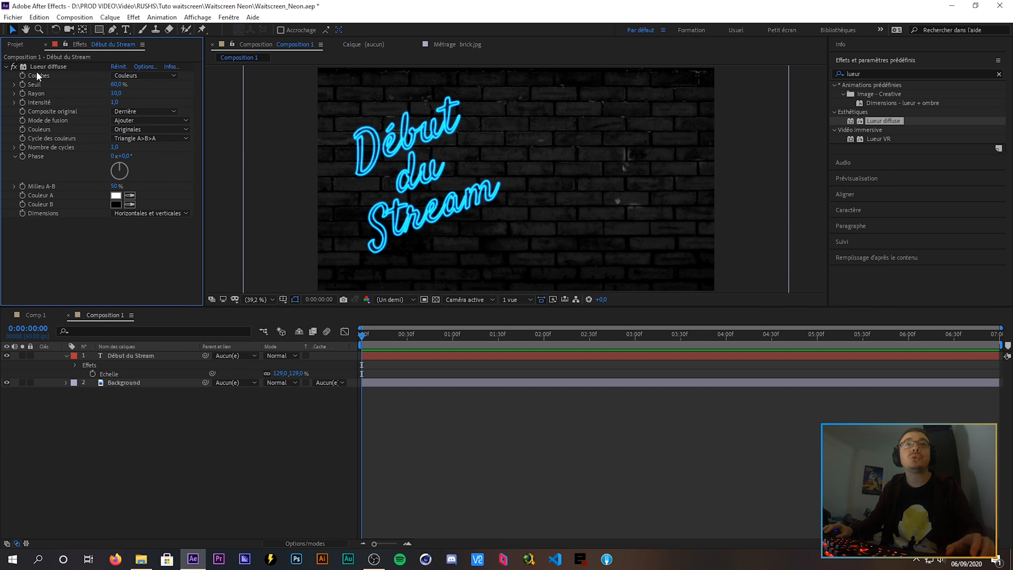
left_click(39, 67)
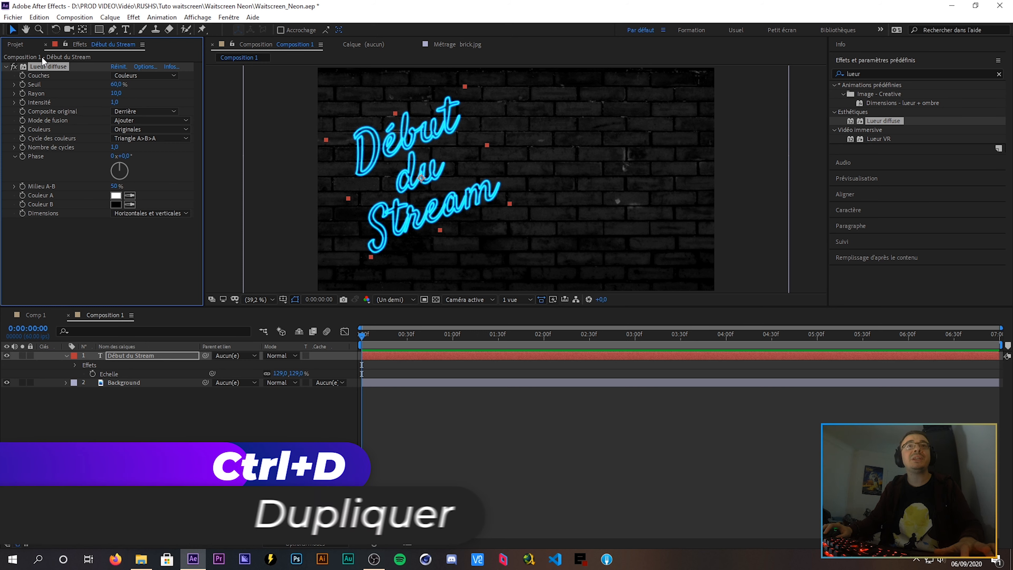
key("ctrl+d")
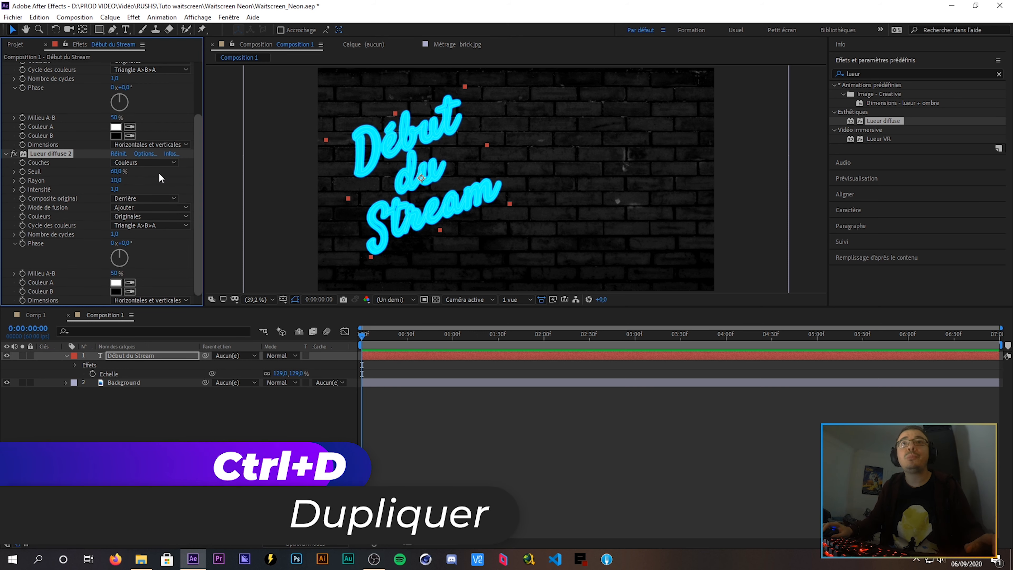
Set Lueur diffuse 2 to a radius (Rayon) of 847, an intensity (Intensité) of 0.1 and a threshold (Seuil) of 60.4%
left_click_drag(115, 180, 220, 195)
left_click_drag(113, 191, 54, 203)
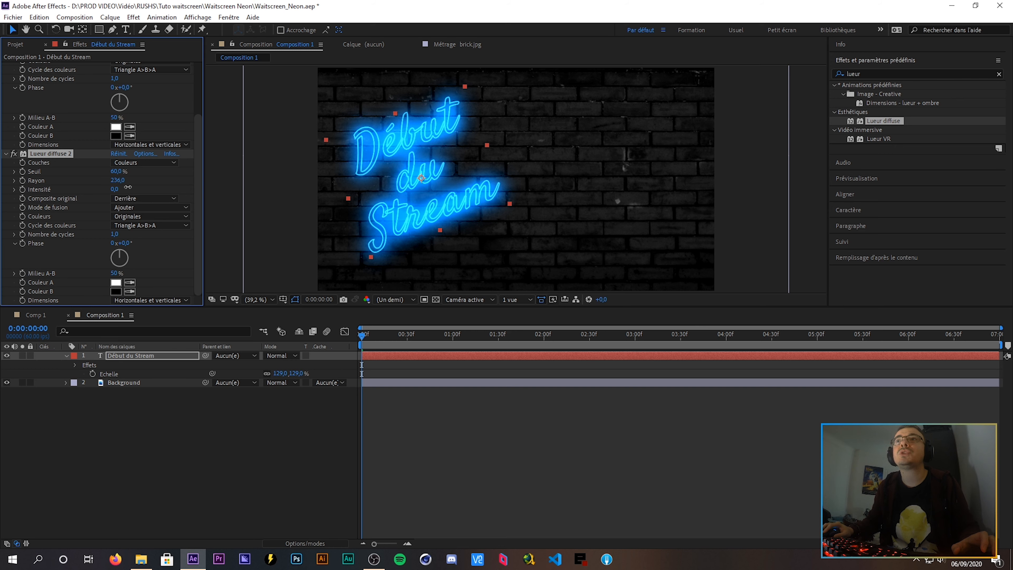
scroll(377, 153, "up", 4)
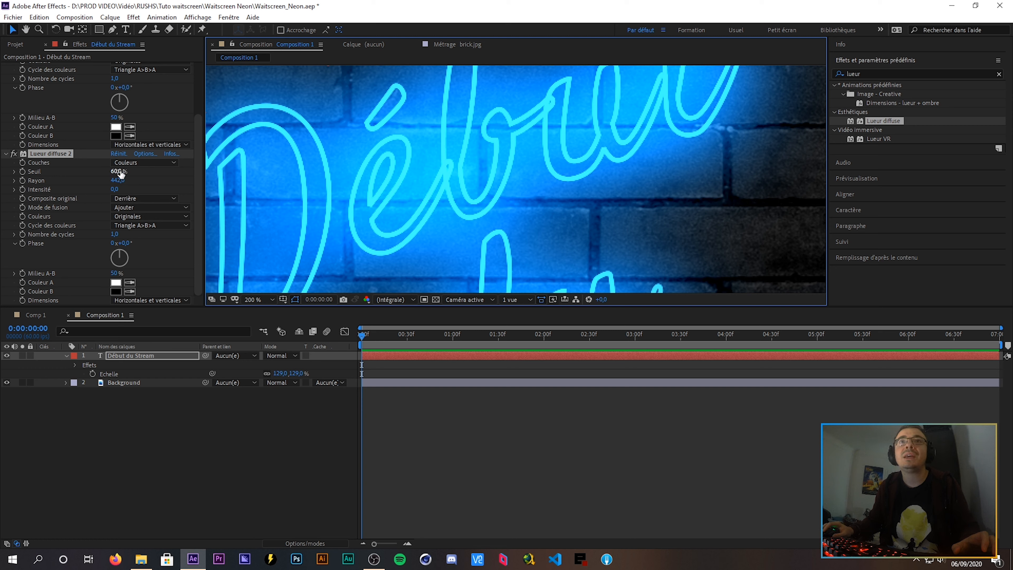
mouse_move(116, 192)
left_mouse_down()
mouse_move(156, 191)
mouse_move(126, 197)
left_mouse_up()
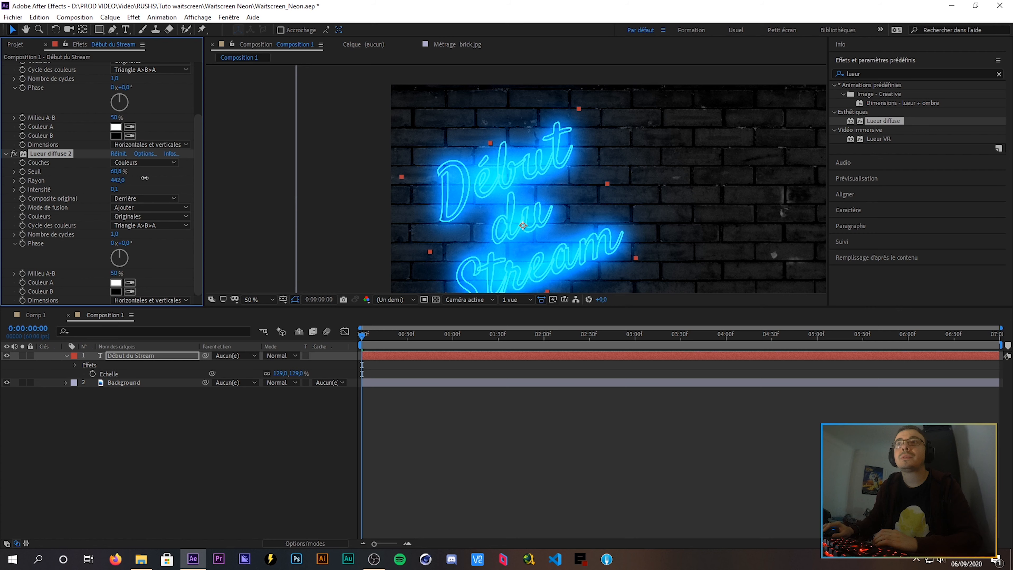
left_click(248, 301)
left_click(262, 310)
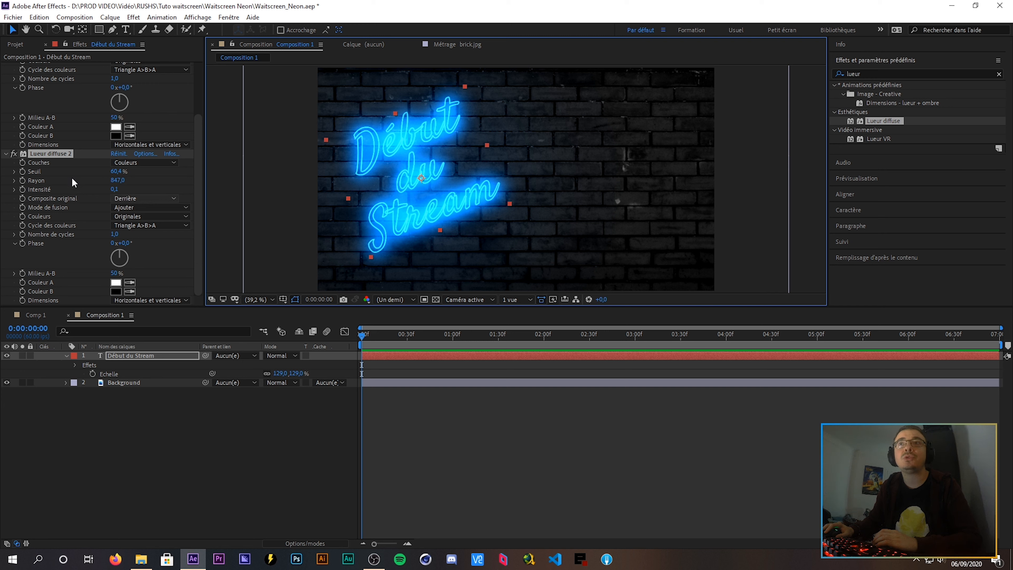
Toggle Lueur diffuse 2 off and on several times to compare the lettering with and without the wide glow
left_click(13, 153)
left_click(13, 153)
left_click(13, 154)
left_click(14, 153)
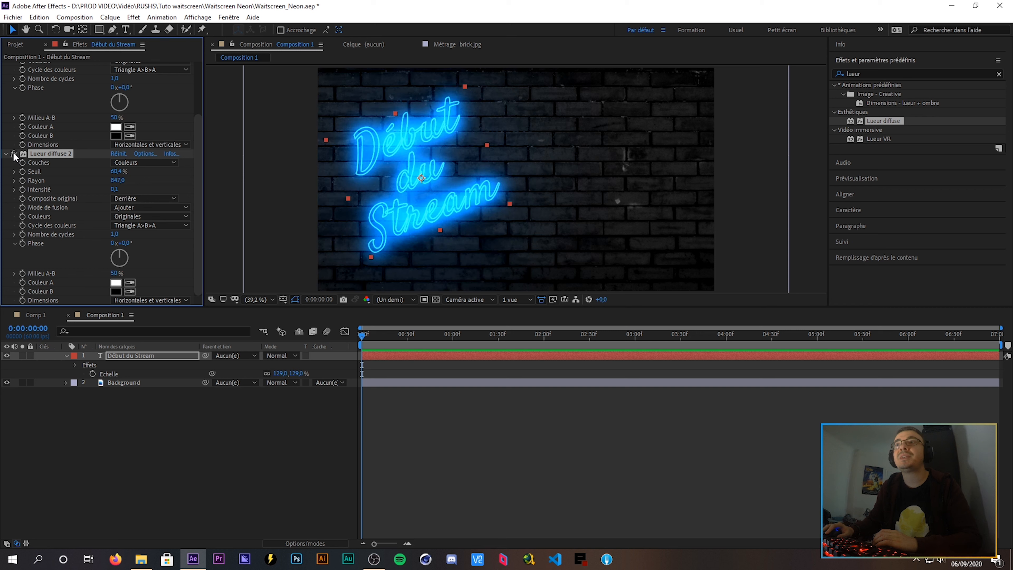
left_click(13, 153)
left_click(13, 153)
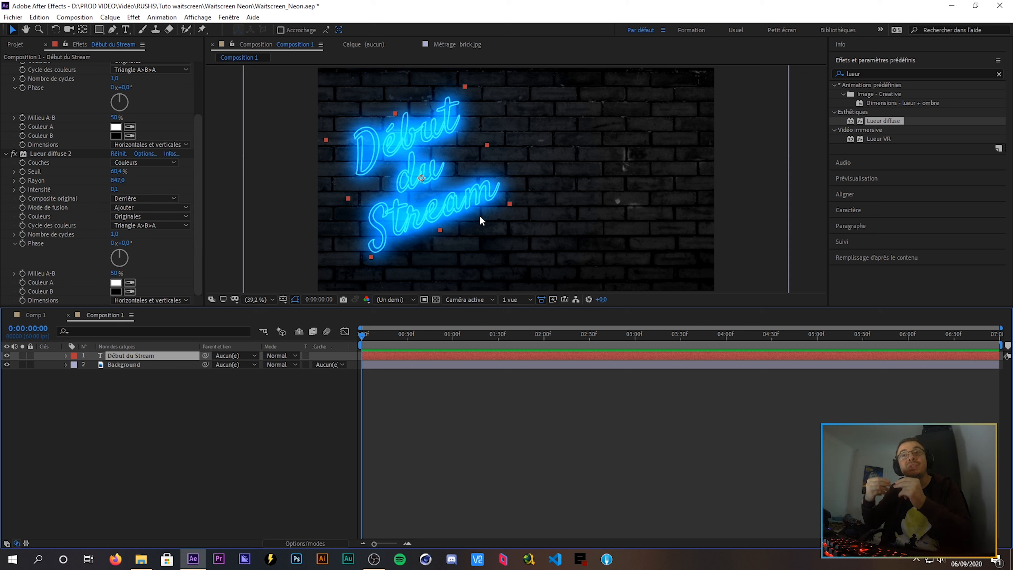
Apply the Biseautage et estampage layer style to the Début du Stream layer and inspect the letter outlines up close
left_click(114, 18)
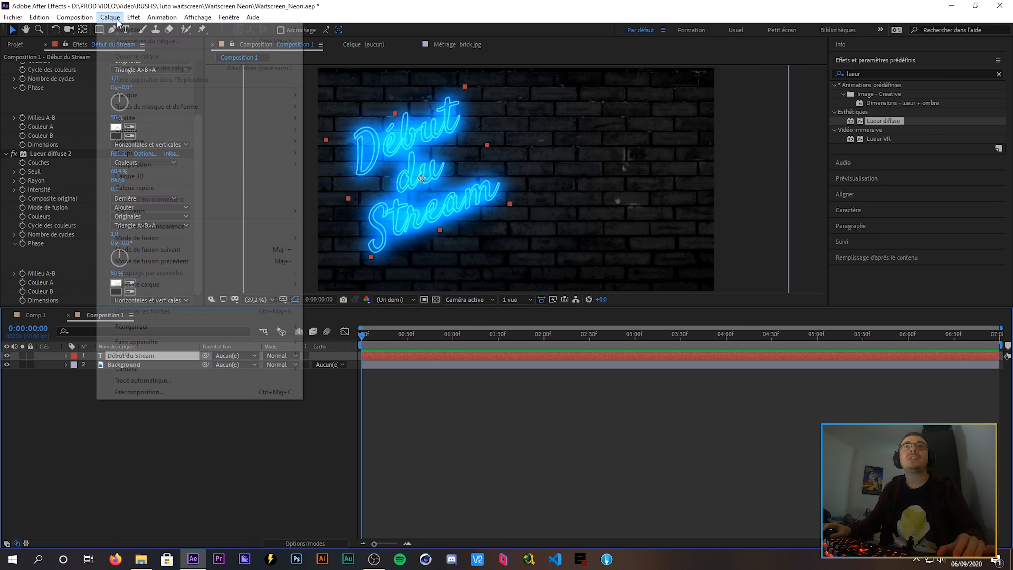
mouse_move(203, 285)
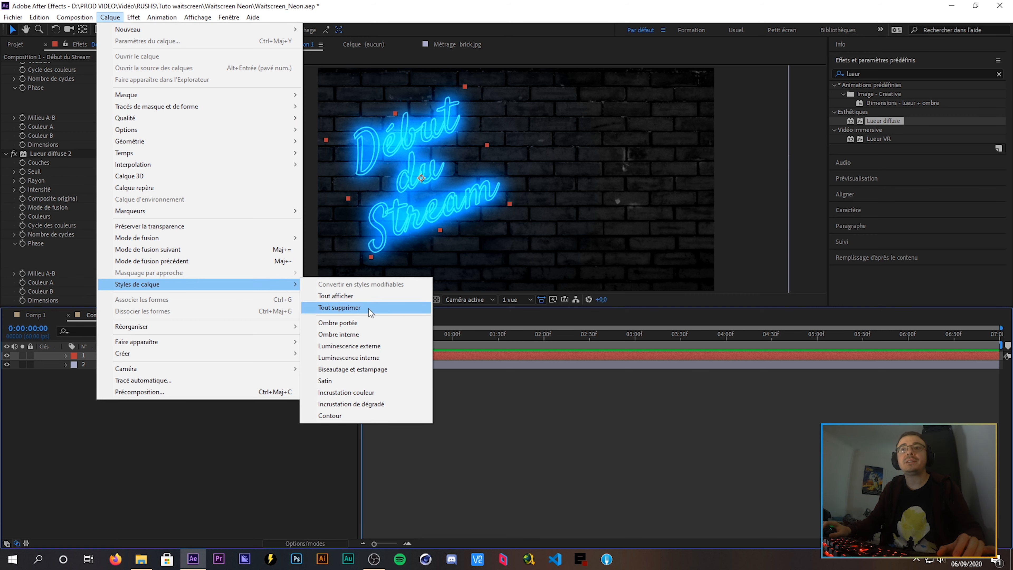
left_click(356, 369)
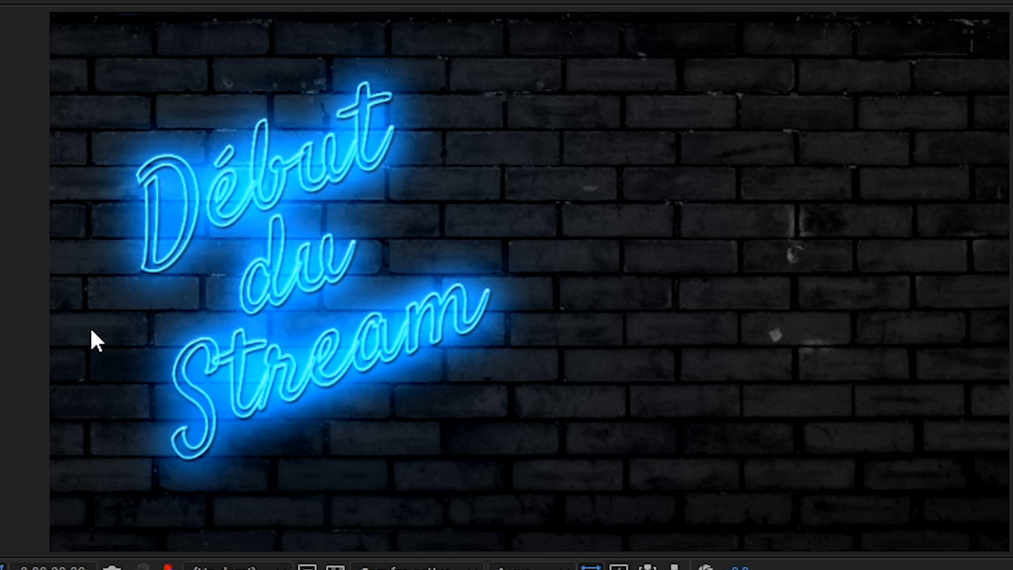
left_click_drag(129, 249, 265, 330)
scroll(266, 330, "up", 3)
left_click_drag(181, 353, 965, 520)
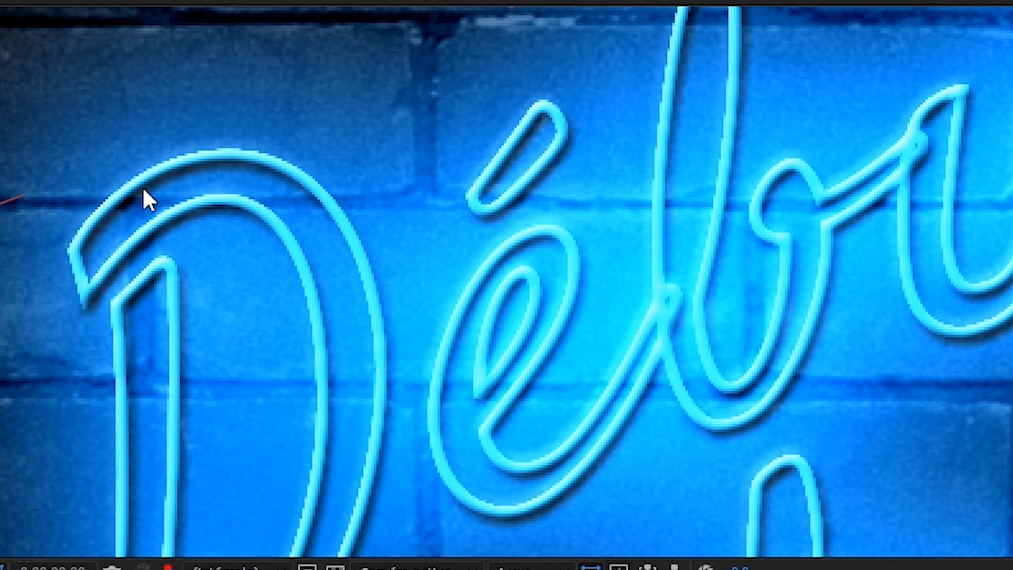
Set the Biseautage et estampage size (Taille) to 11 and check the bevel on the lettering
left_click_drag(268, 444, 254, 446)
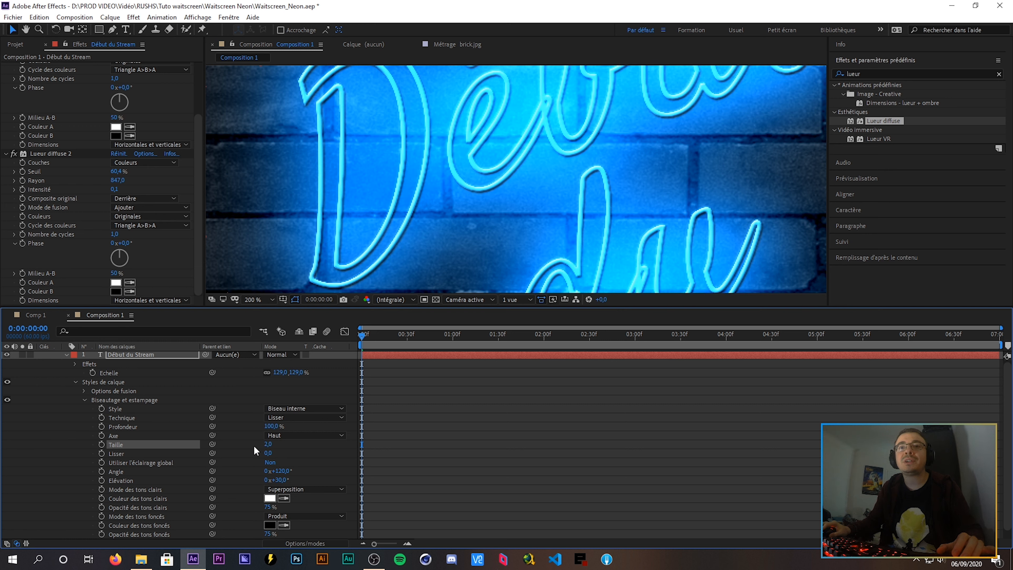
left_click(116, 399)
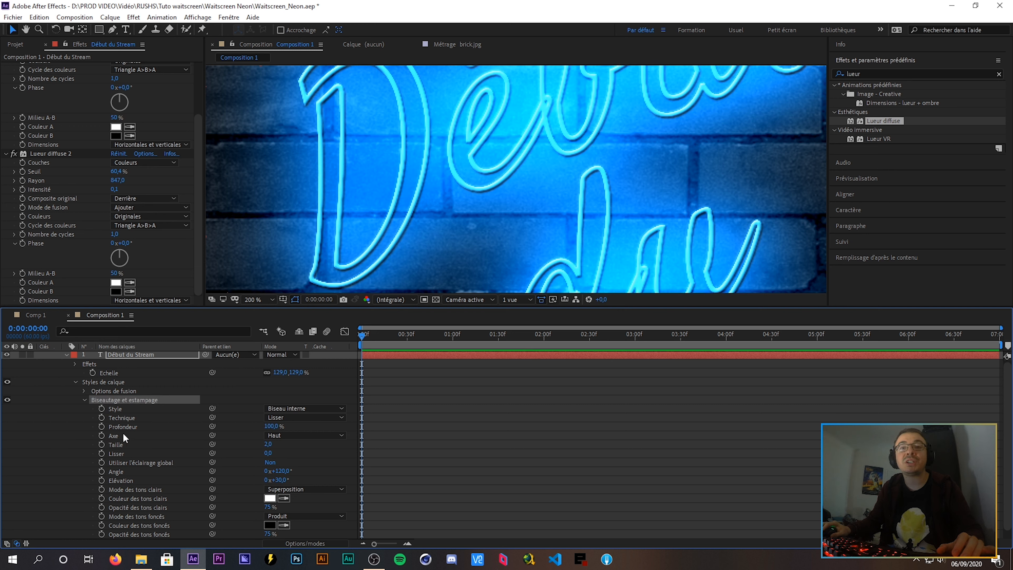
left_click_drag(267, 446, 272, 443)
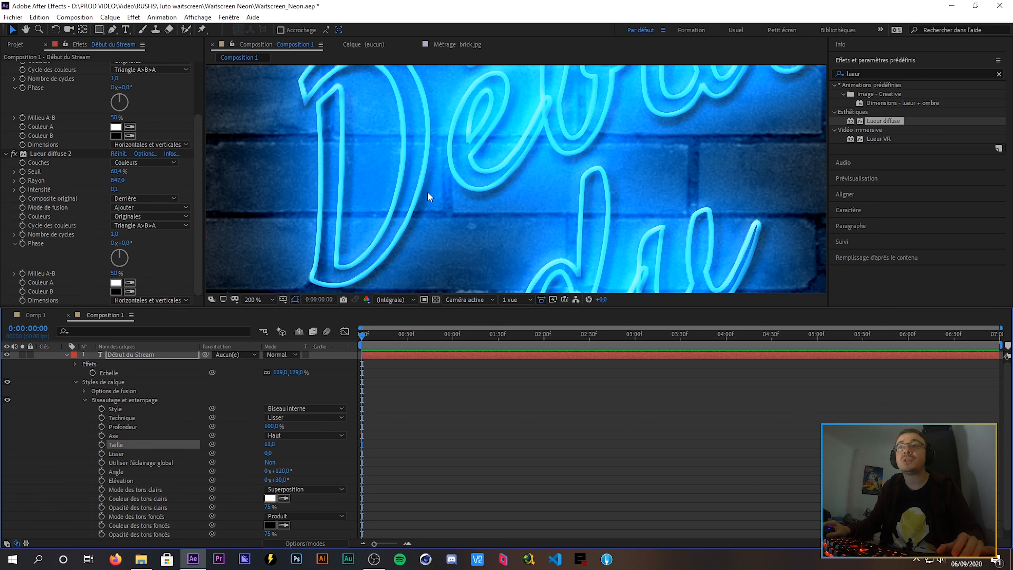
scroll(426, 191, "down", 2)
left_click_drag(428, 196, 369, 201)
scroll(416, 193, "up", 2)
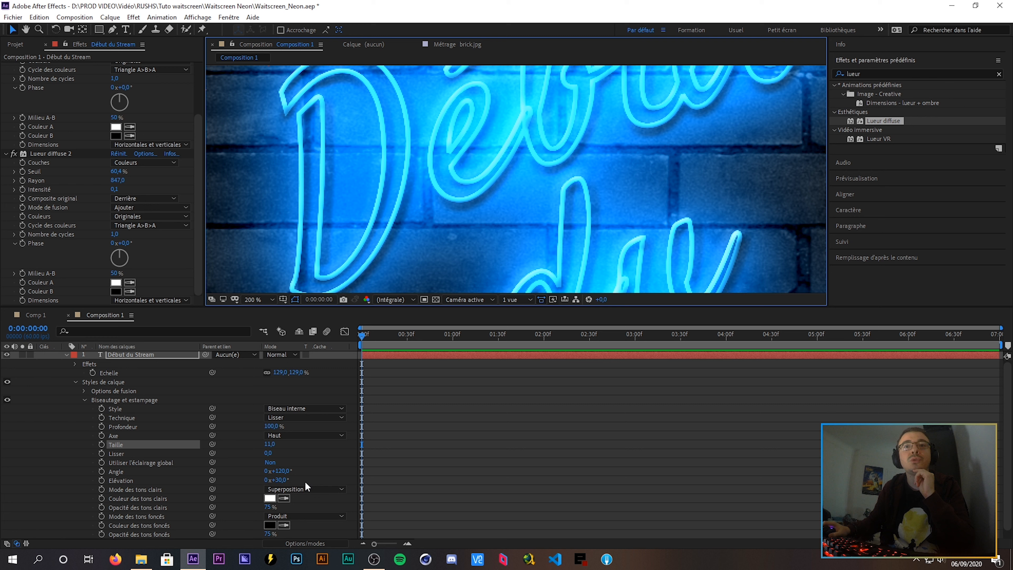
Set the Biseautage et estampage angle to 115° and its elevation (Elévation) to 49°
mouse_move(279, 471)
left_mouse_down()
mouse_move(316, 467)
mouse_move(271, 467)
left_mouse_up()
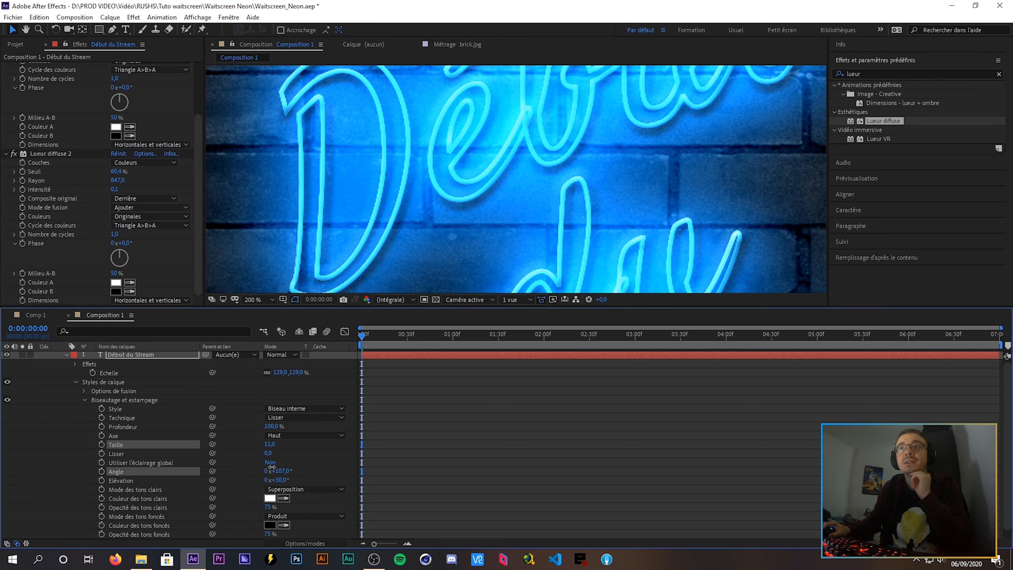
scroll(404, 275, "down", 2)
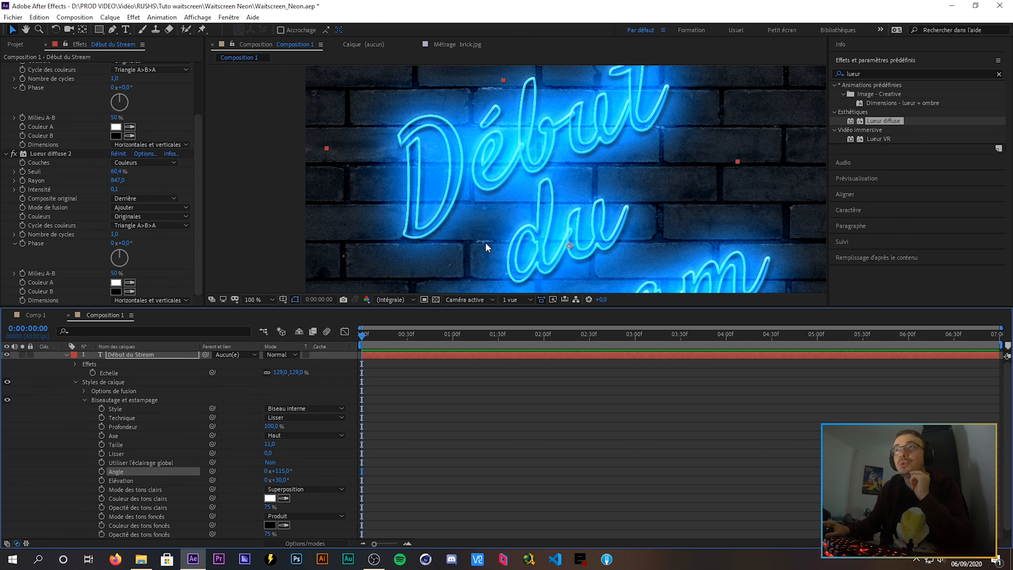
scroll(485, 242, "down", 2)
left_click_drag(284, 479, 299, 481)
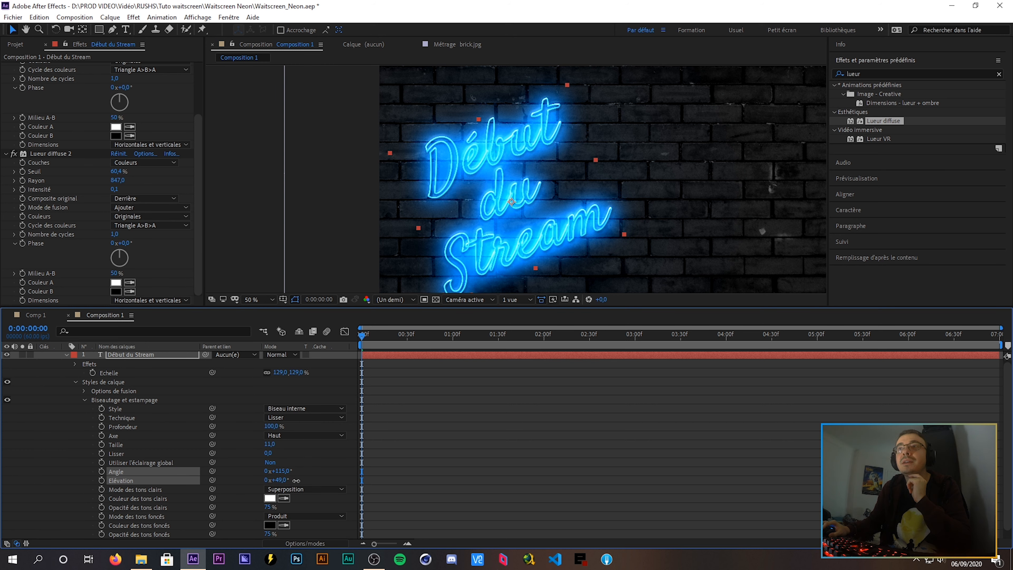
scroll(511, 216, "up", 1)
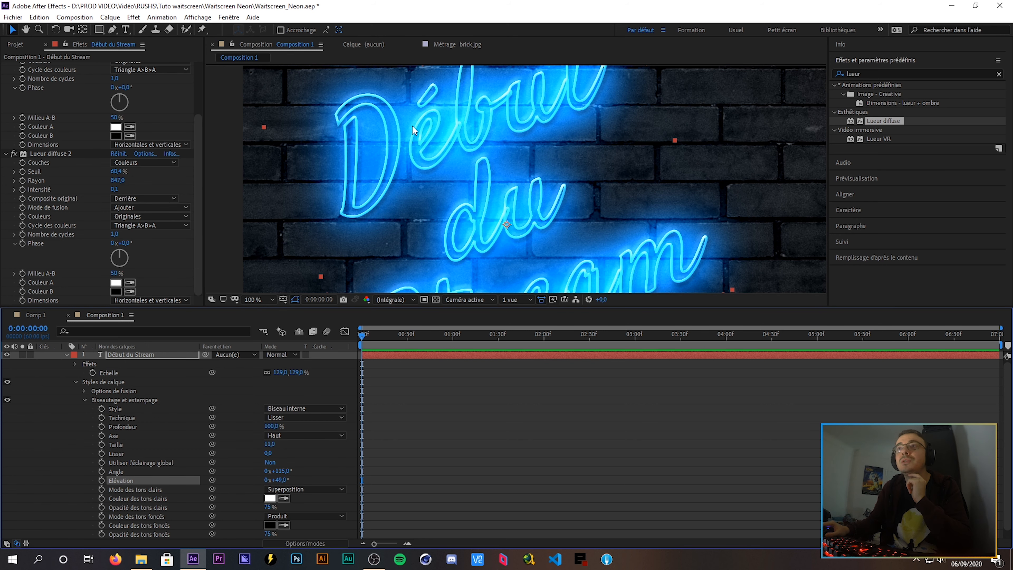
Collapse the Début du Stream layer's properties, duplicate the layer and place the copy to the right of the original lettering
left_click(273, 300)
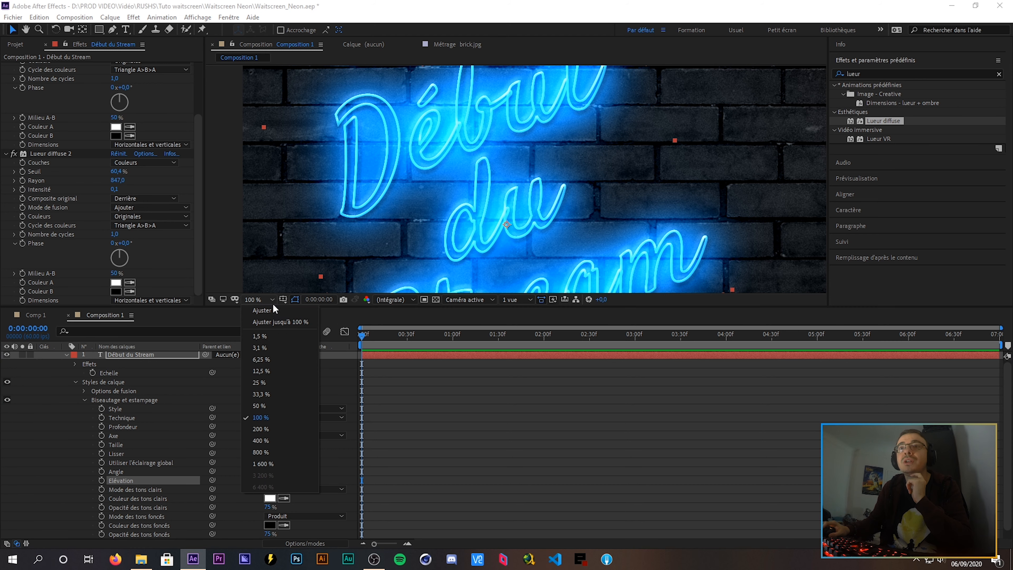
left_click(279, 327)
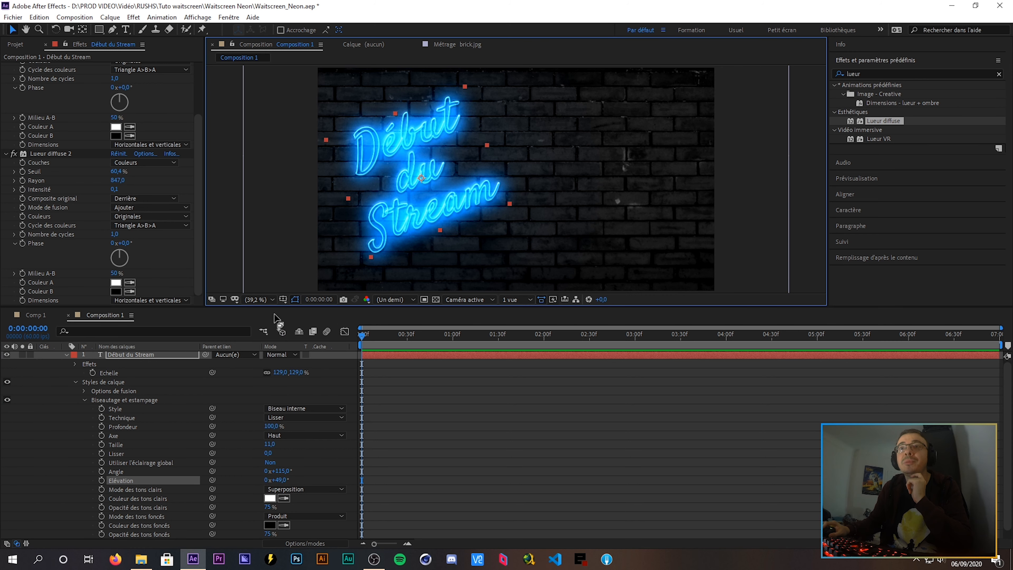
left_click(67, 355)
left_click(179, 407)
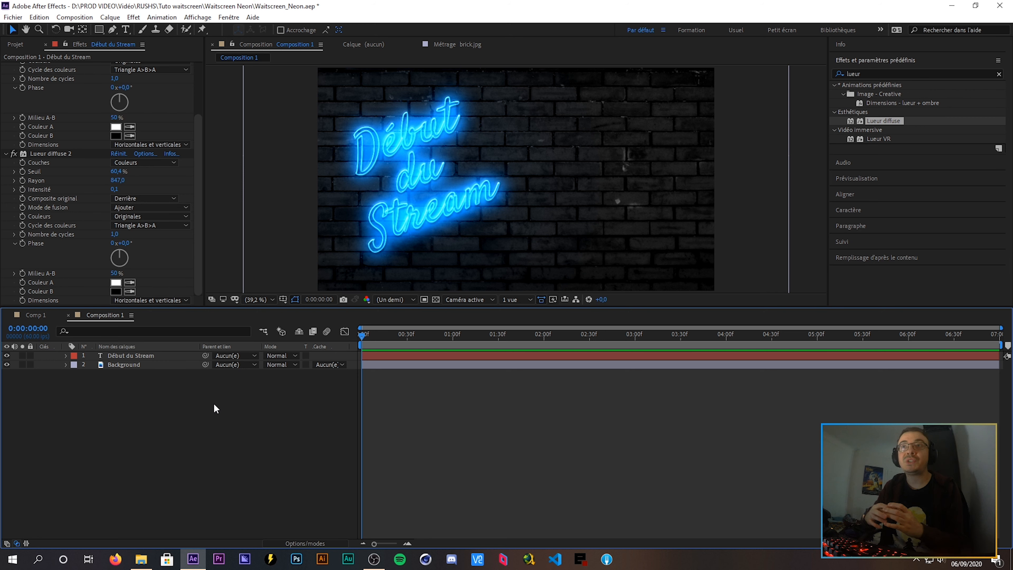
left_click(443, 127)
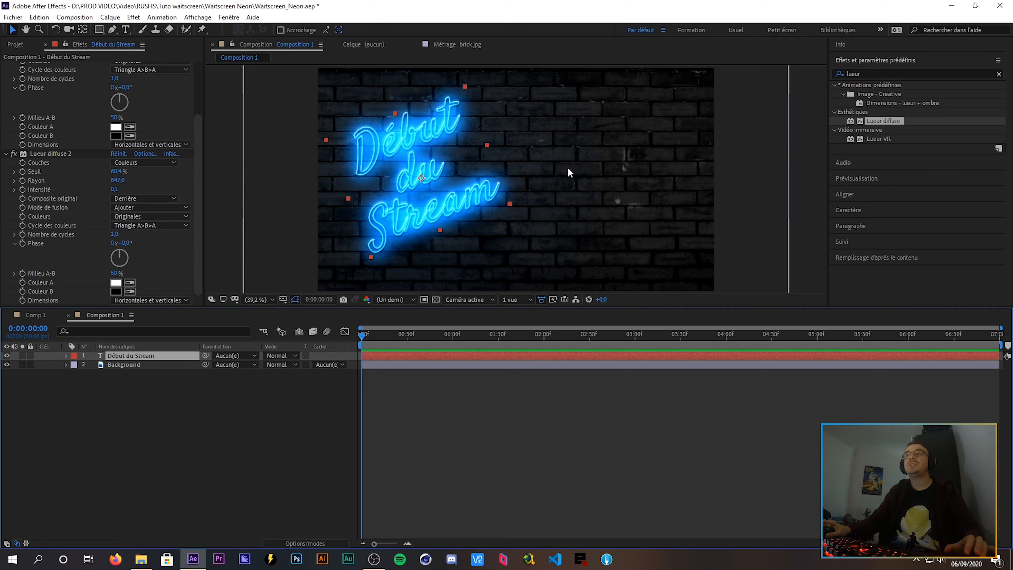
key("ctrl+d")
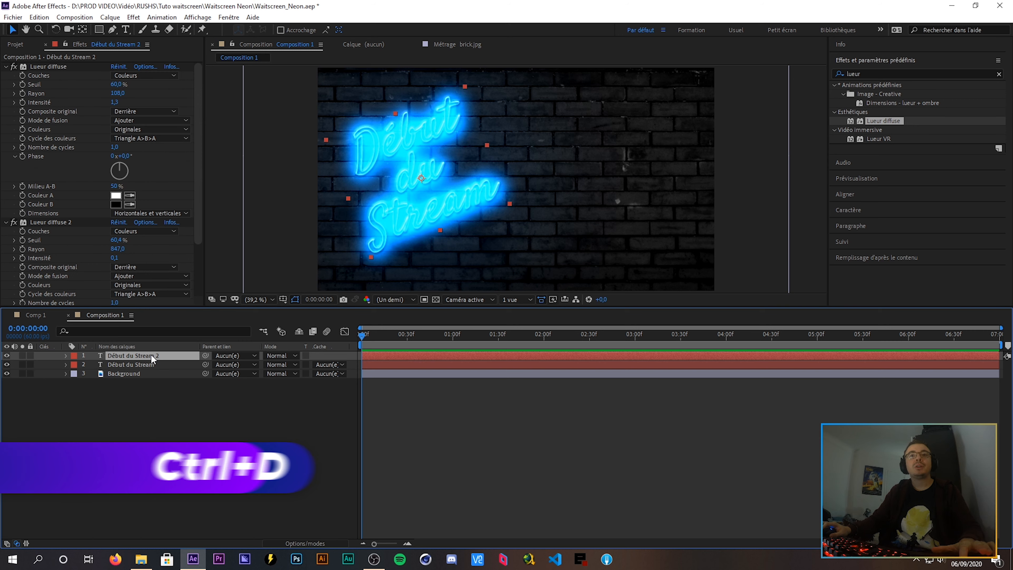
left_click_drag(457, 200, 631, 218)
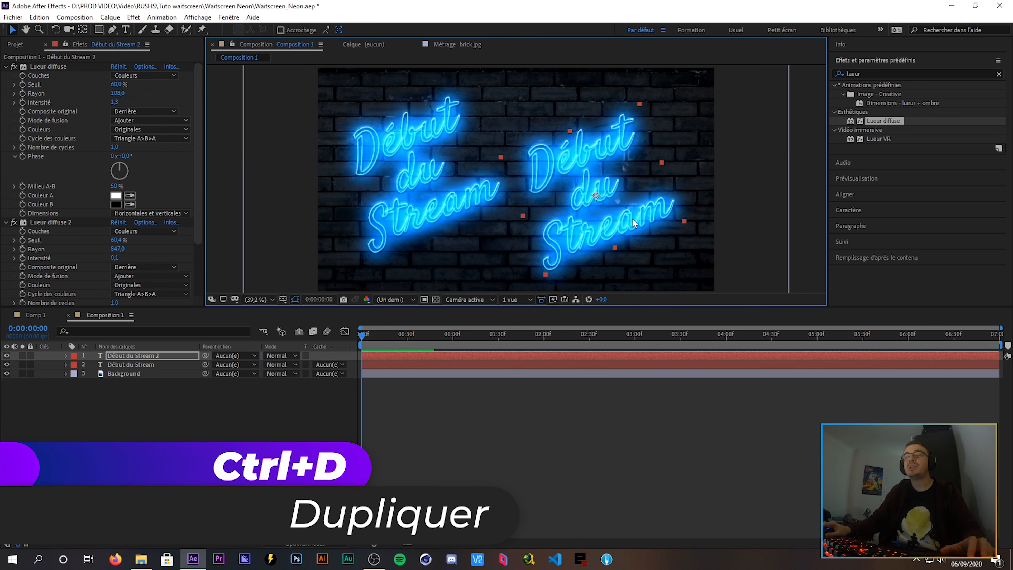
Turn off the faux italic on the duplicated text and set its stroke colour to orange FDAD44
left_click(878, 59)
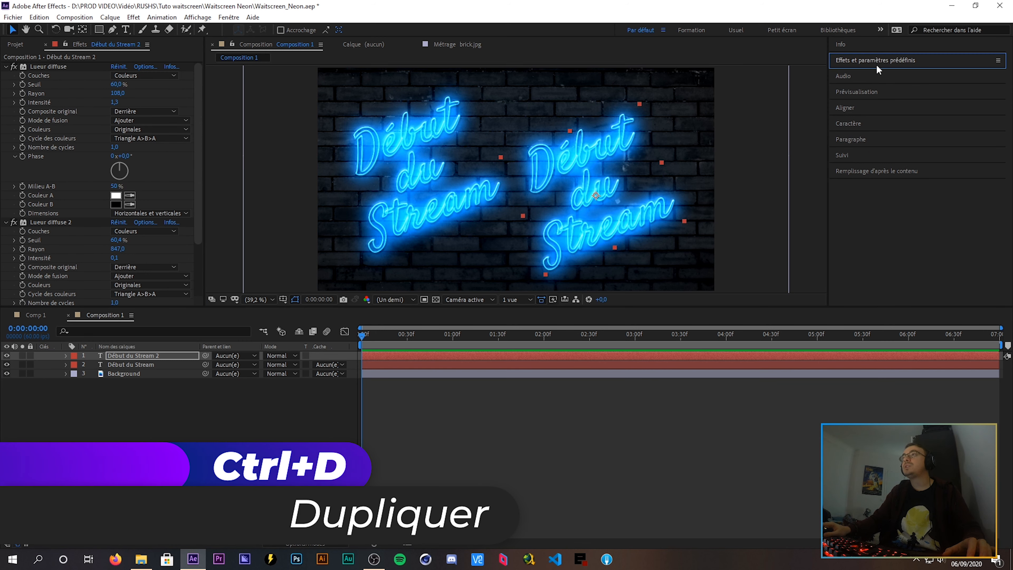
left_click(853, 126)
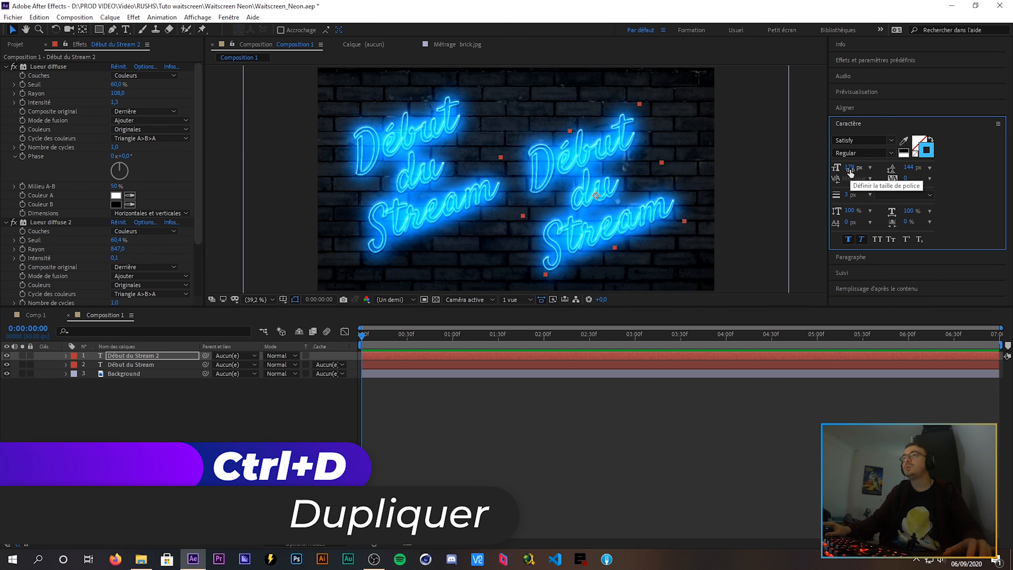
left_click(860, 241)
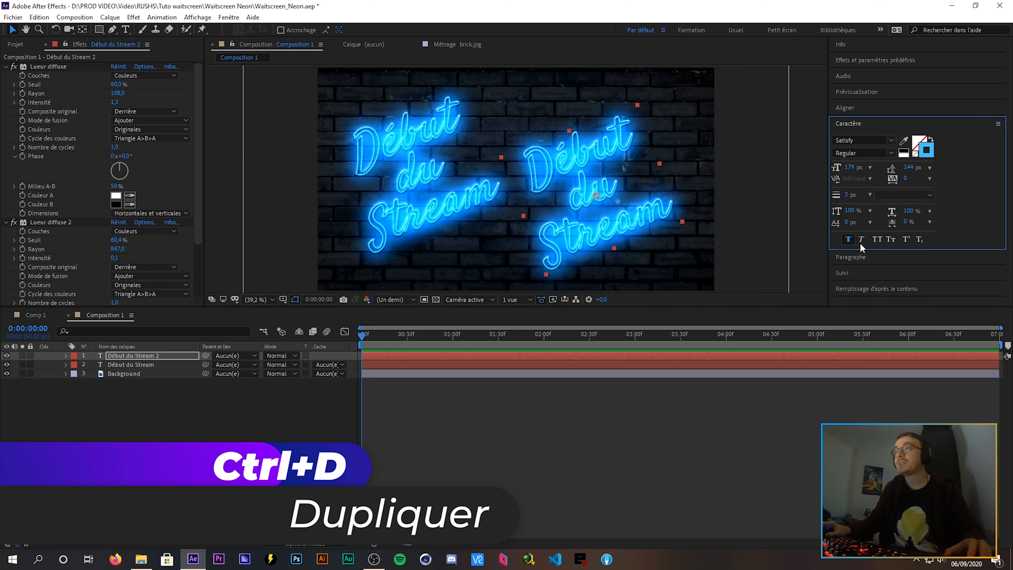
left_click(925, 150)
mouse_move(287, 245)
left_mouse_down()
mouse_move(306, 294)
mouse_move(311, 375)
left_mouse_up()
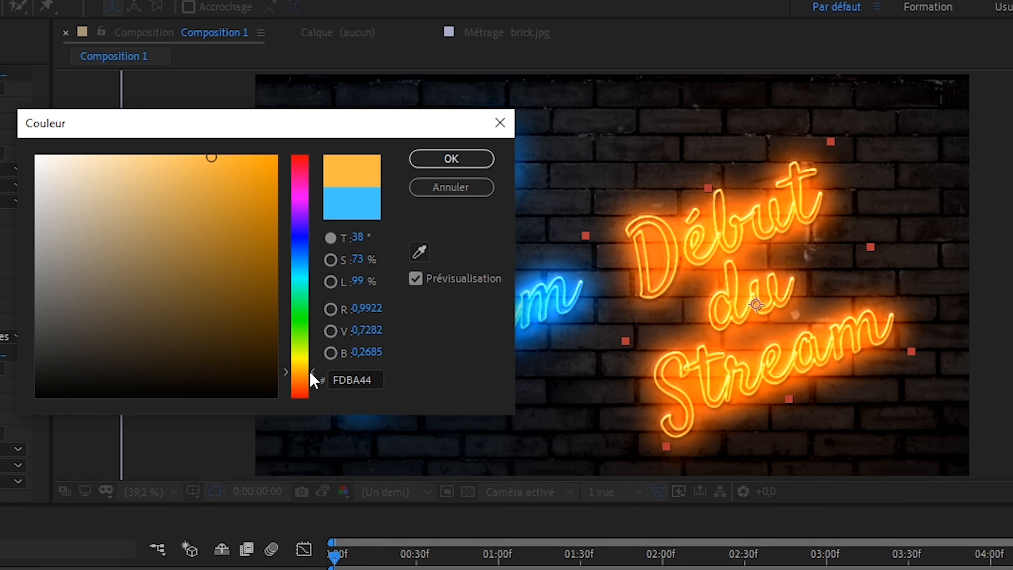
left_click(313, 374)
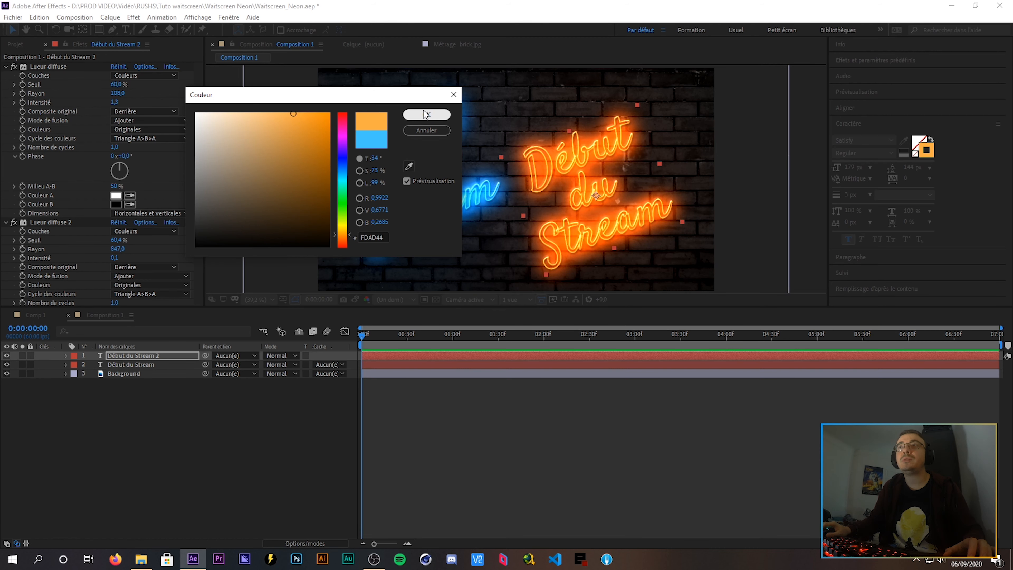
left_click(426, 115)
Replace the duplicated text with "JStylesman" and swap its fill and stroke so the letters are filled orange
double_click(617, 206)
type("JStylesman")
left_click(12, 30)
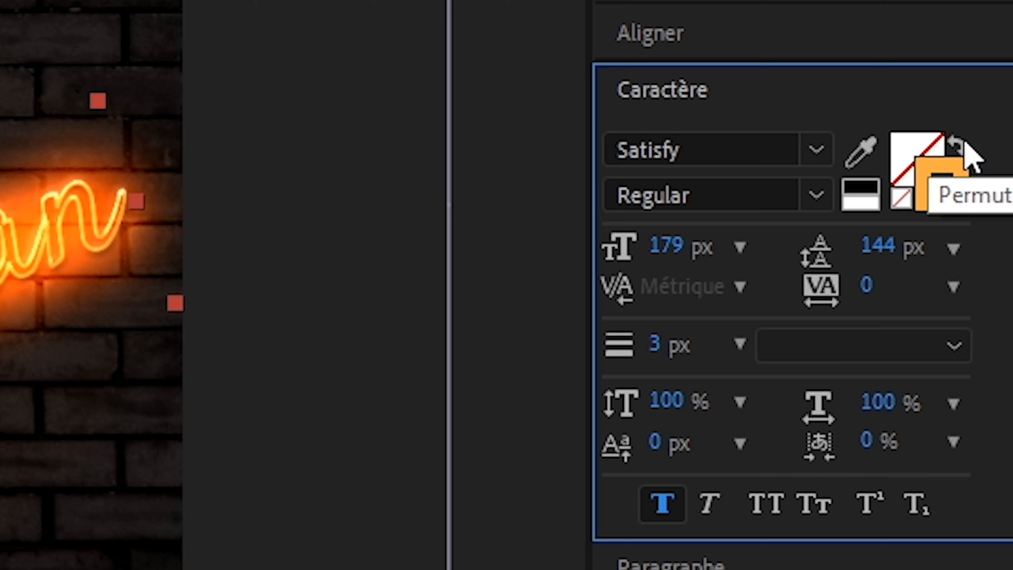
left_click(933, 140)
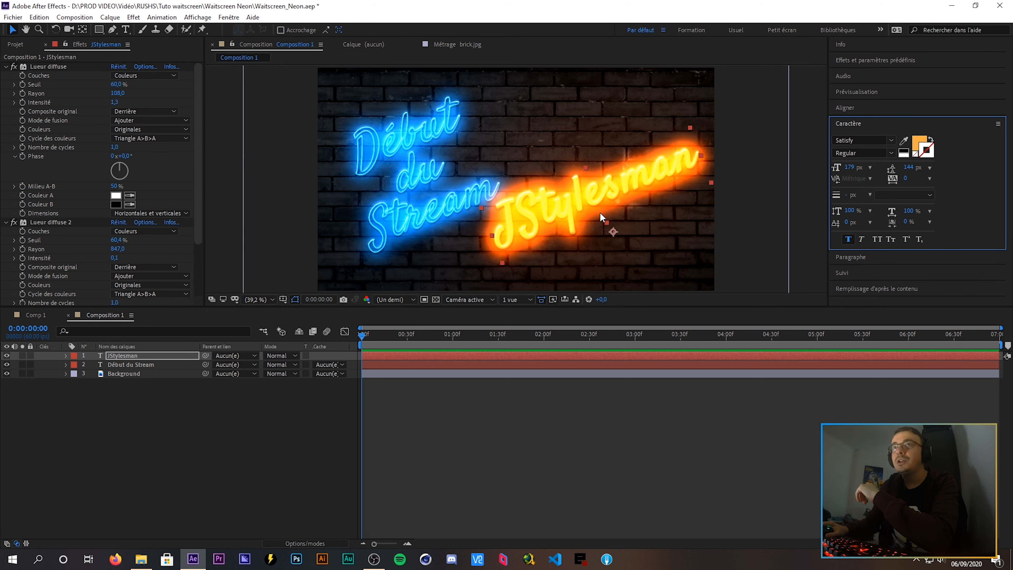
Compare the JStylesman lettering with Lueur diffuse 2 off and on, and try a Lueur diffuse 2 intensity of 0,5
left_click(13, 223)
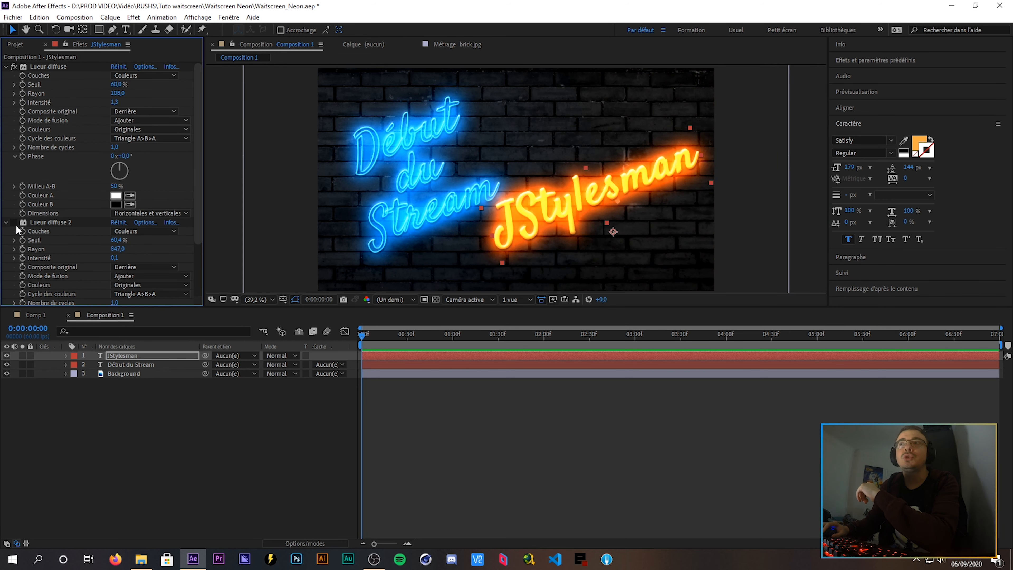
left_click(16, 226)
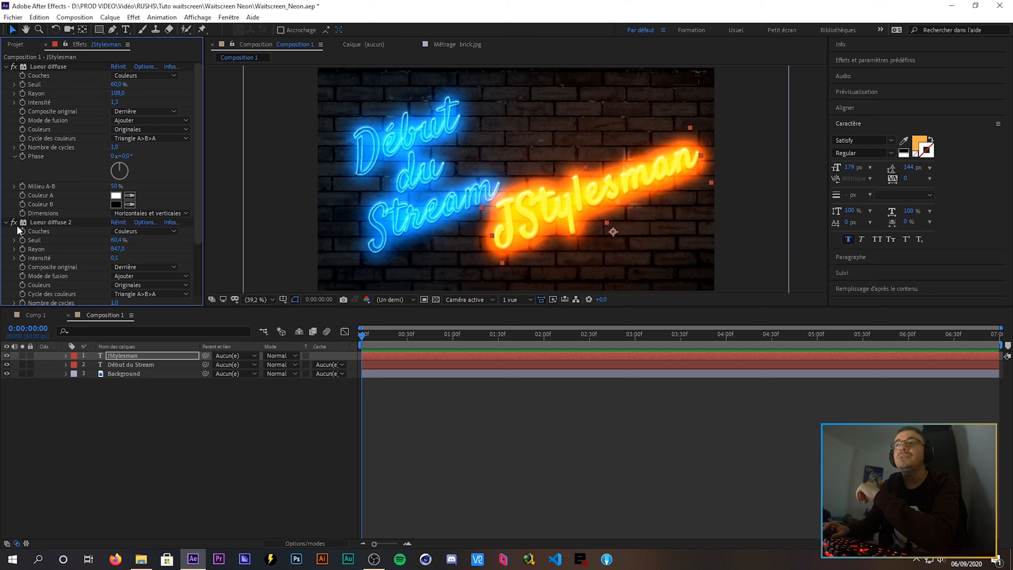
left_click_drag(115, 258, 82, 267)
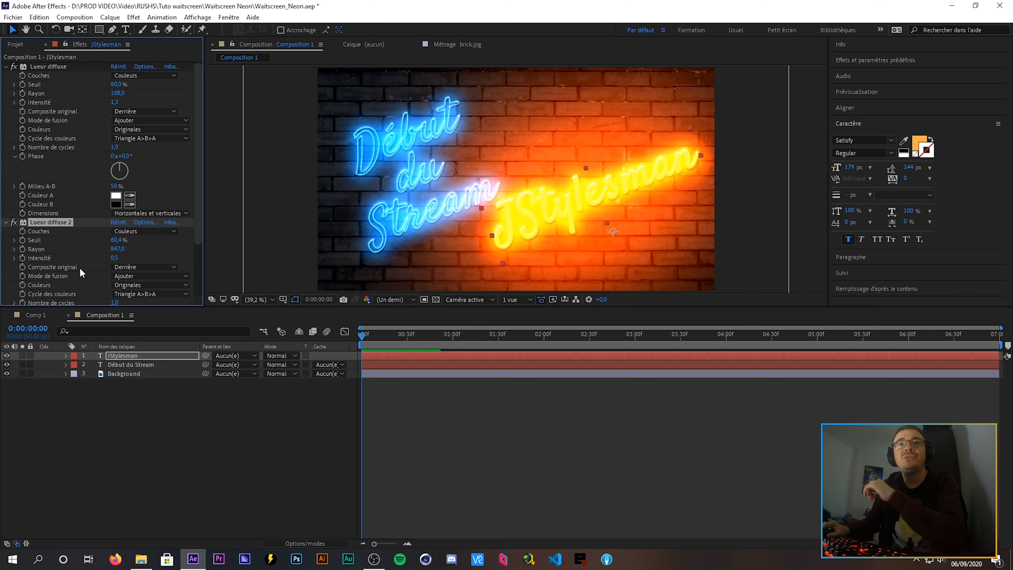
key("ctrl+z")
On the JStylesman layer, set Lueur diffuse to Rayon 57,0 and Intensité 0,3, and set Lueur diffuse 2's Intensité to 0,4
left_click_drag(115, 102, 98, 119)
left_click_drag(118, 255, 208, 244)
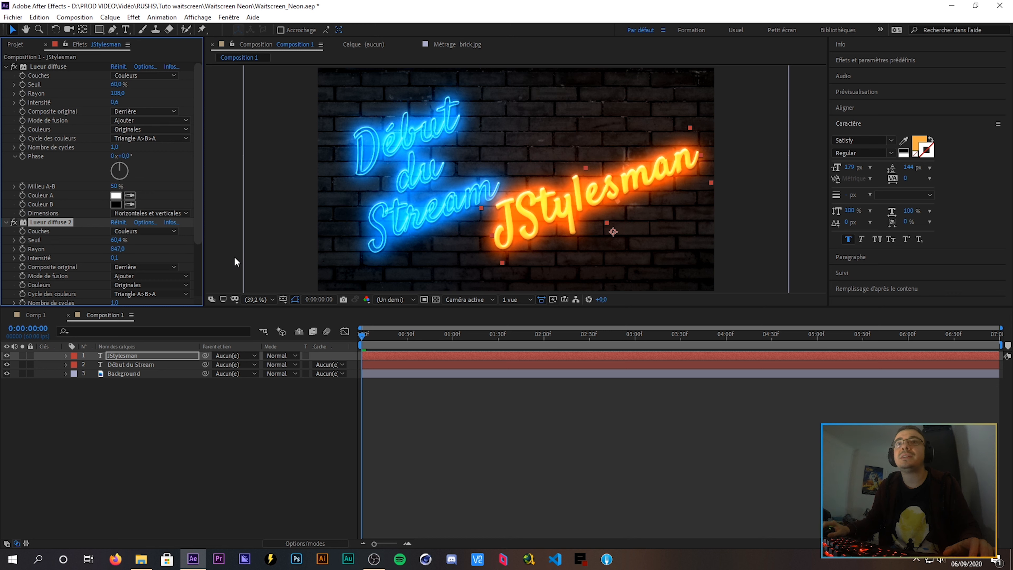
left_click_drag(115, 258, 134, 259)
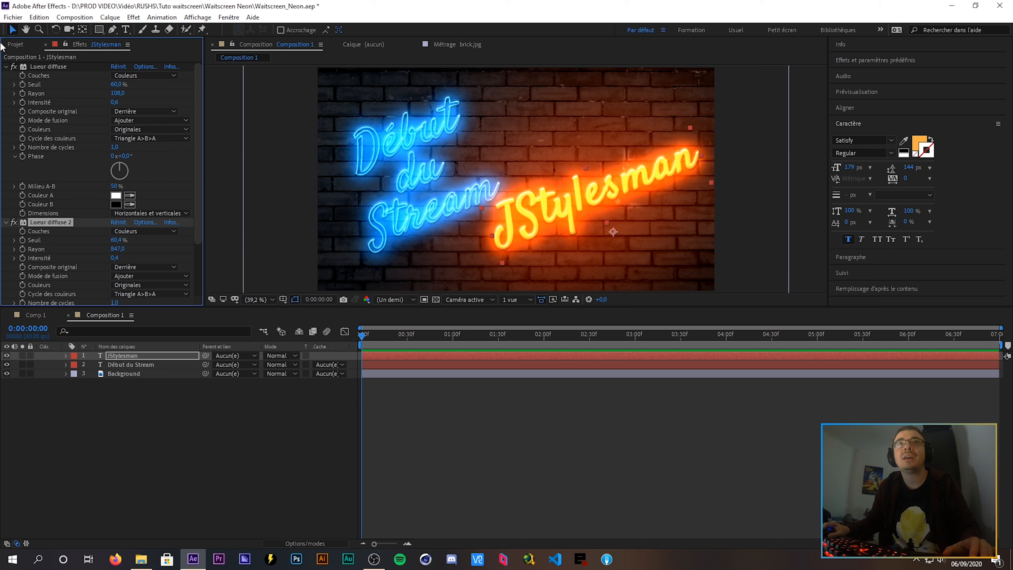
left_click(53, 67)
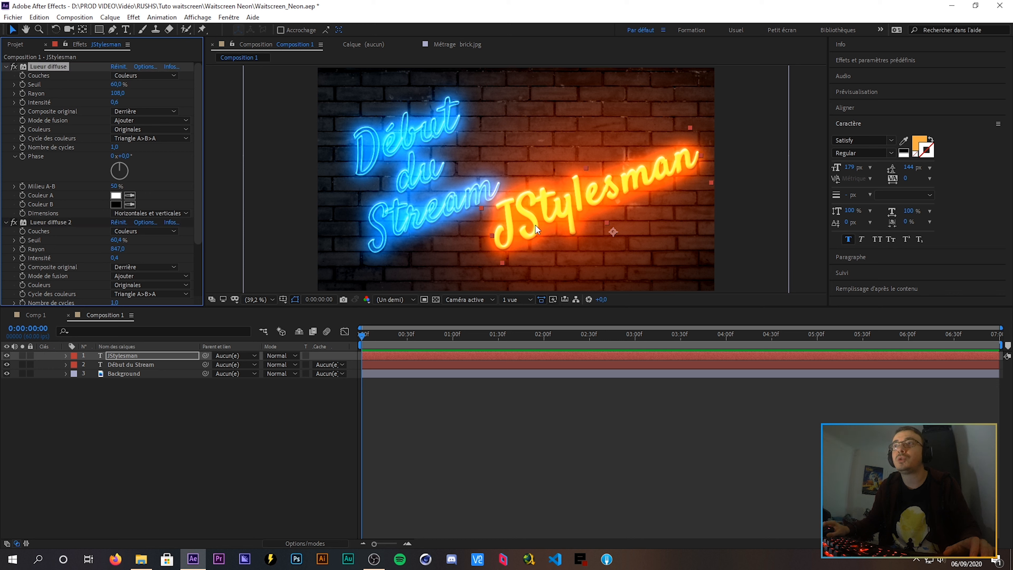
left_click_drag(117, 93, 99, 107)
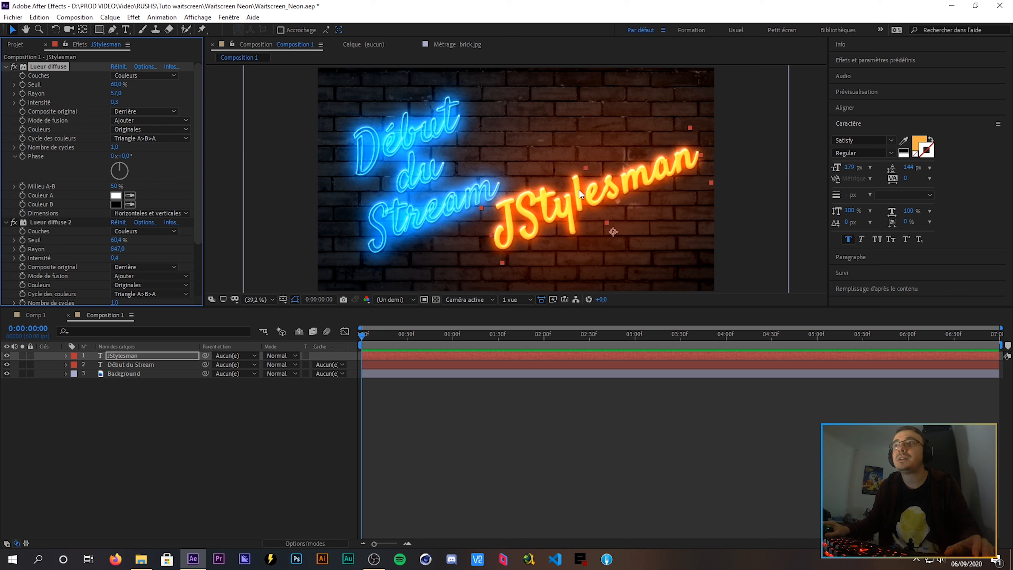
Set the JStylesman text's tracking to -66 and straighten the text to horizontal around a centred anchor point
left_click_drag(905, 178, 880, 187)
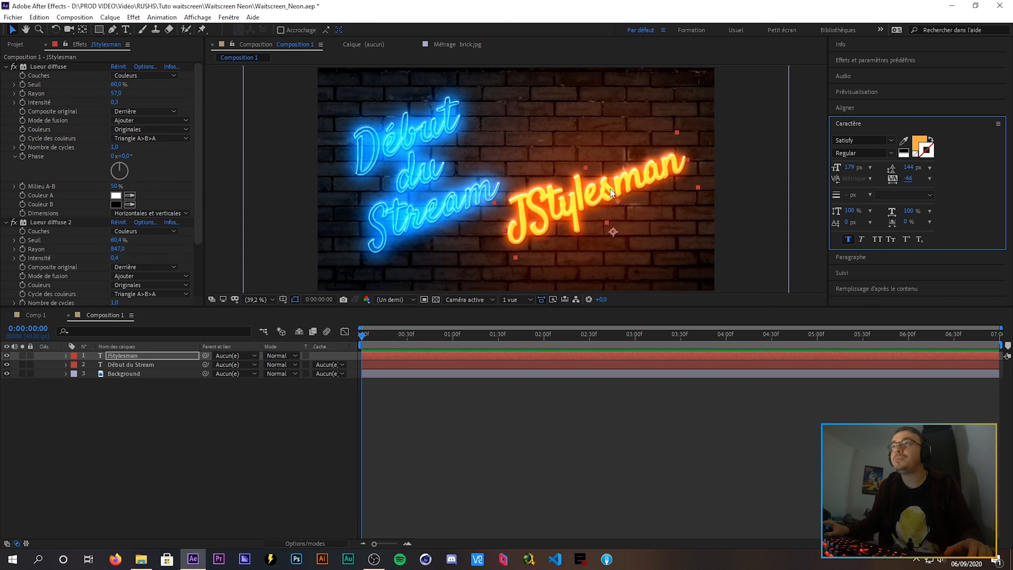
key("y")
left_click_drag(614, 231, 653, 196)
key("w")
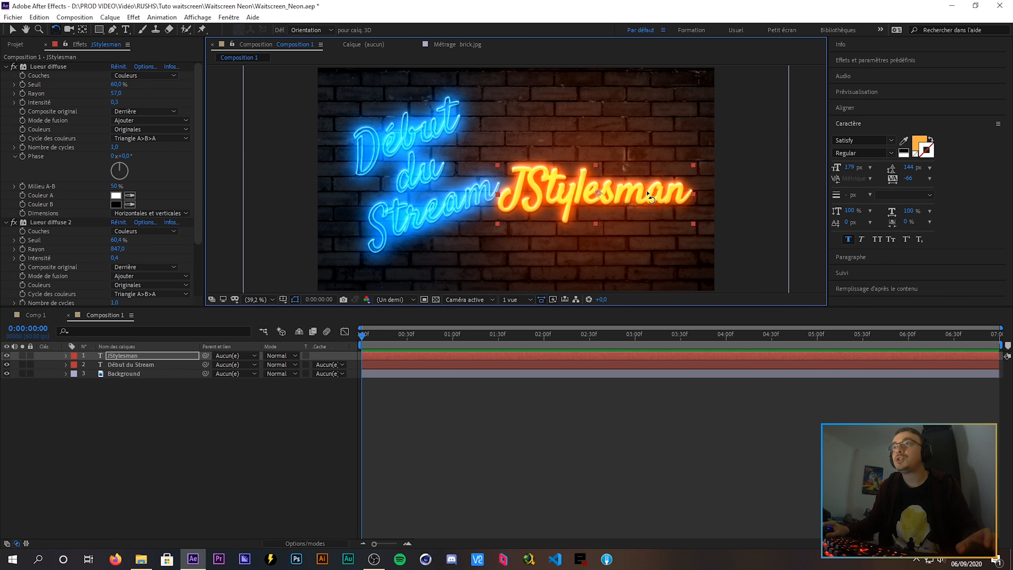
Scale the JStylesman layer to 102 % and reposition it in the right half of the wall
key("s")
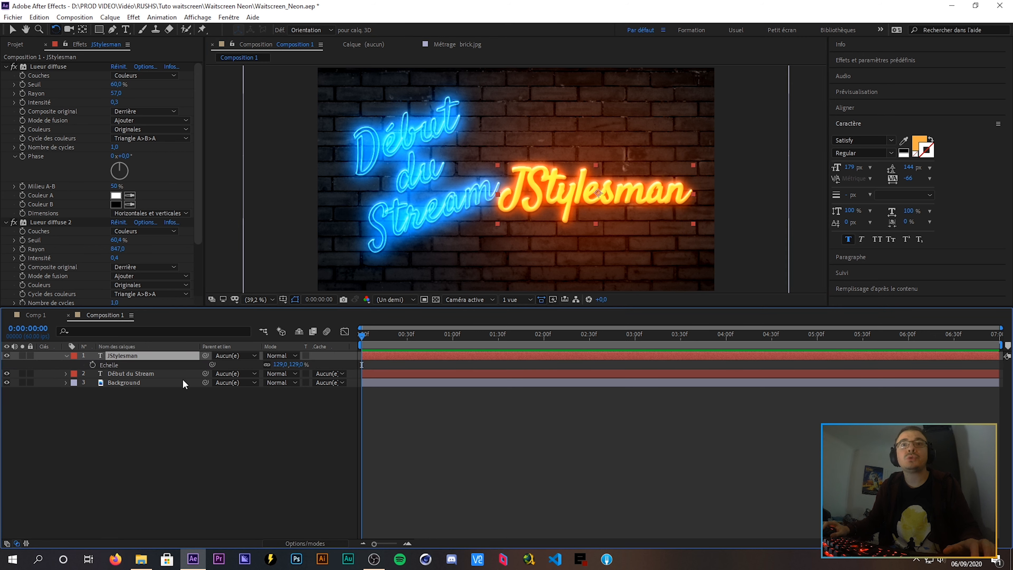
left_click_drag(297, 364, 286, 365)
key("v")
left_click_drag(567, 194, 576, 179)
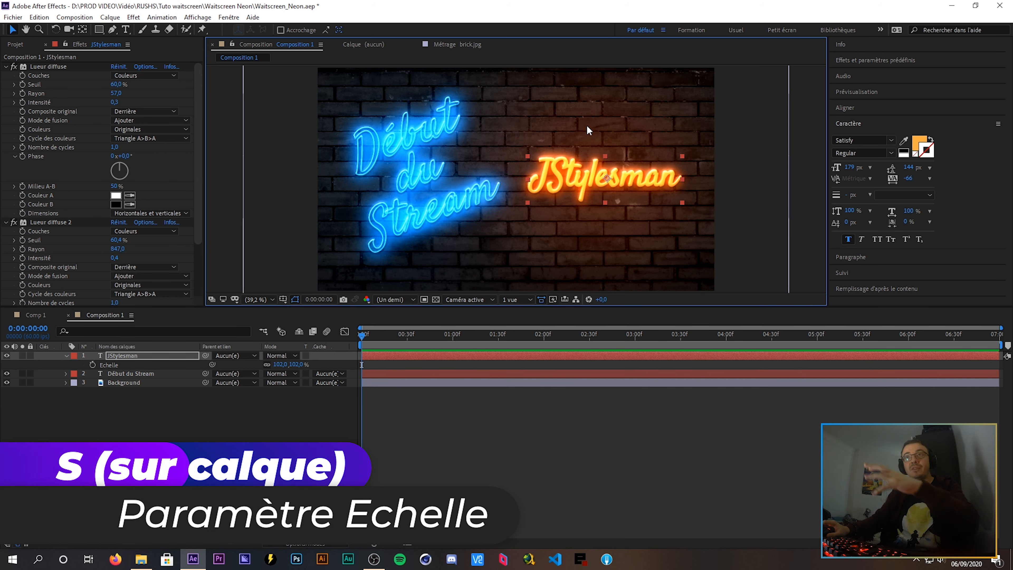
Show the Titre/Action sécurisés guides and shift the JStylesman text slightly left to align with the title-safe margin
left_click(283, 299)
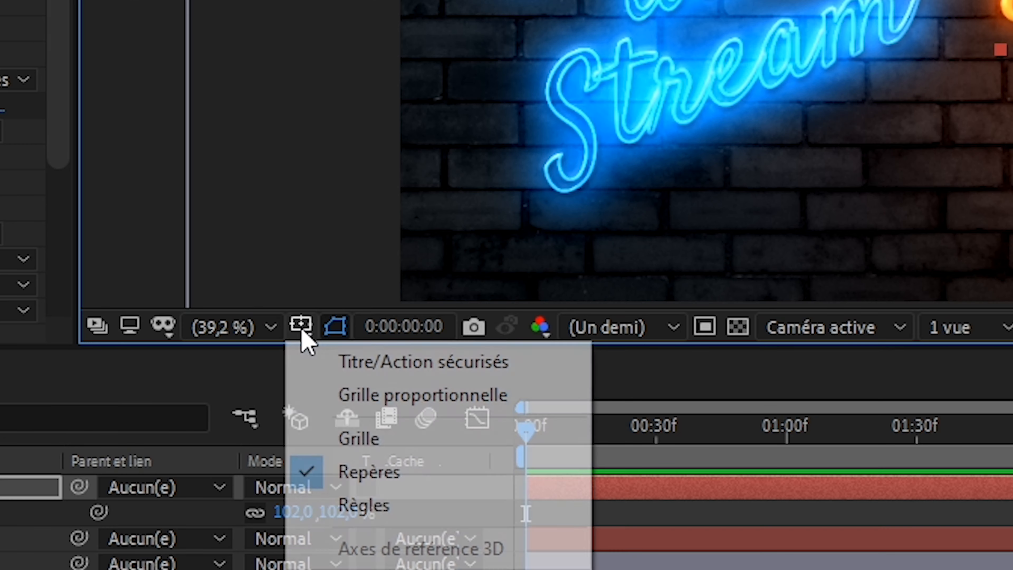
left_click(321, 312)
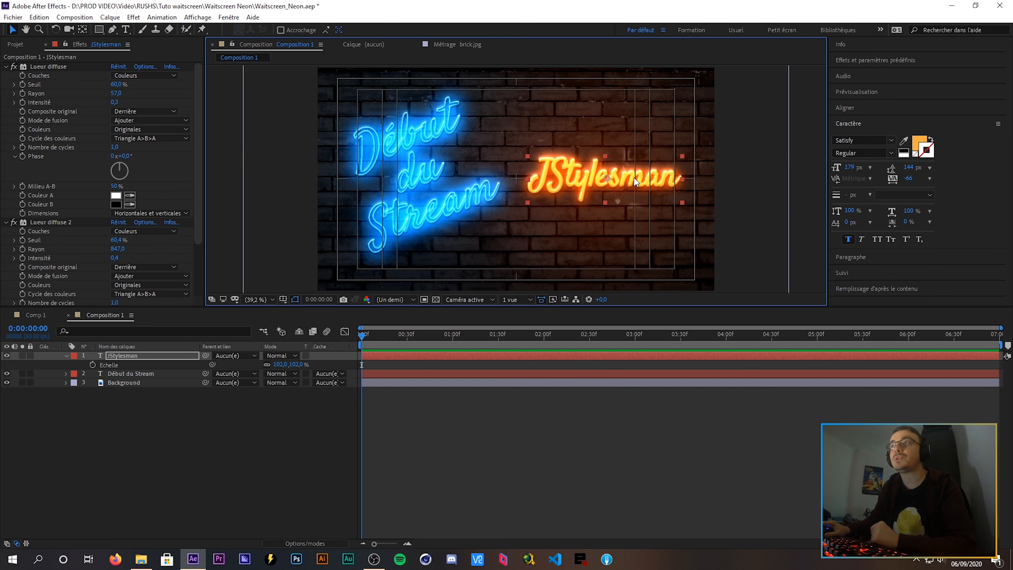
left_click_drag(633, 177, 628, 178)
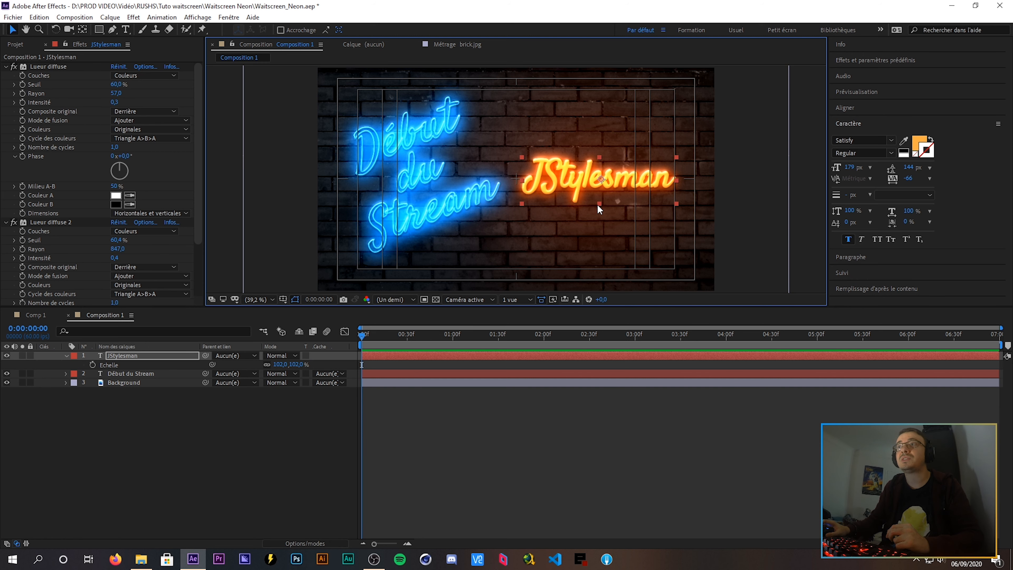
Duplicate the JStylesman layer and place the copy directly below the original text
left_click(67, 355)
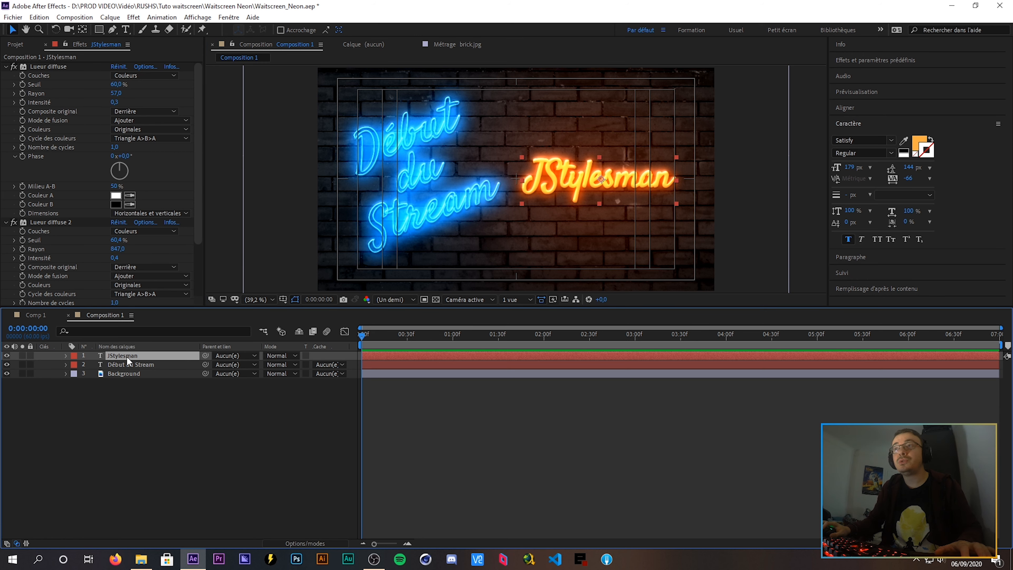
key("ctrl+d")
left_click(626, 222)
left_click_drag(626, 185, 625, 247)
Replace the lower copy's text with "twitch.tv/jstylesman" and set its font size to 94 px
double_click(625, 247)
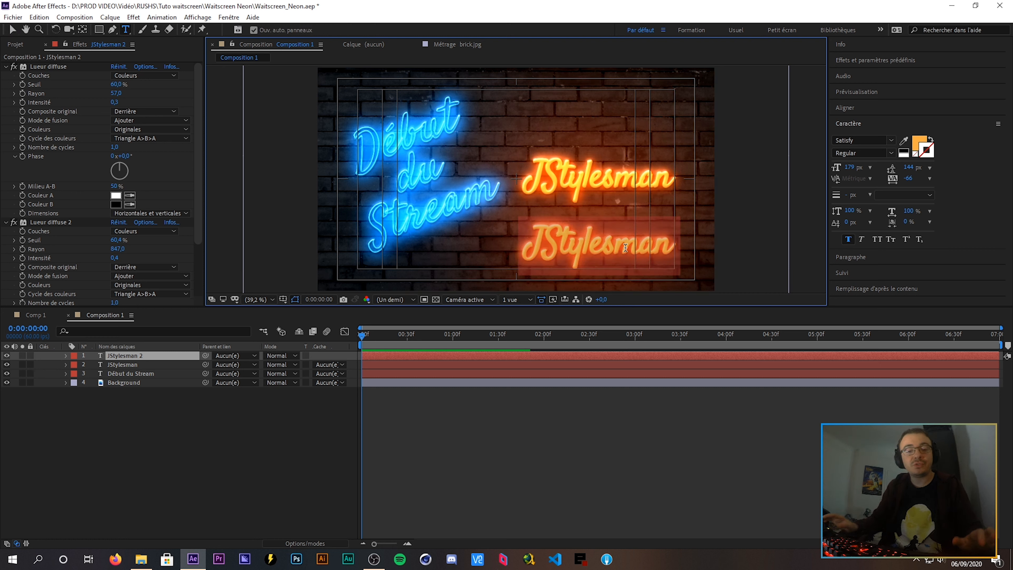
type("twitch.tv/")
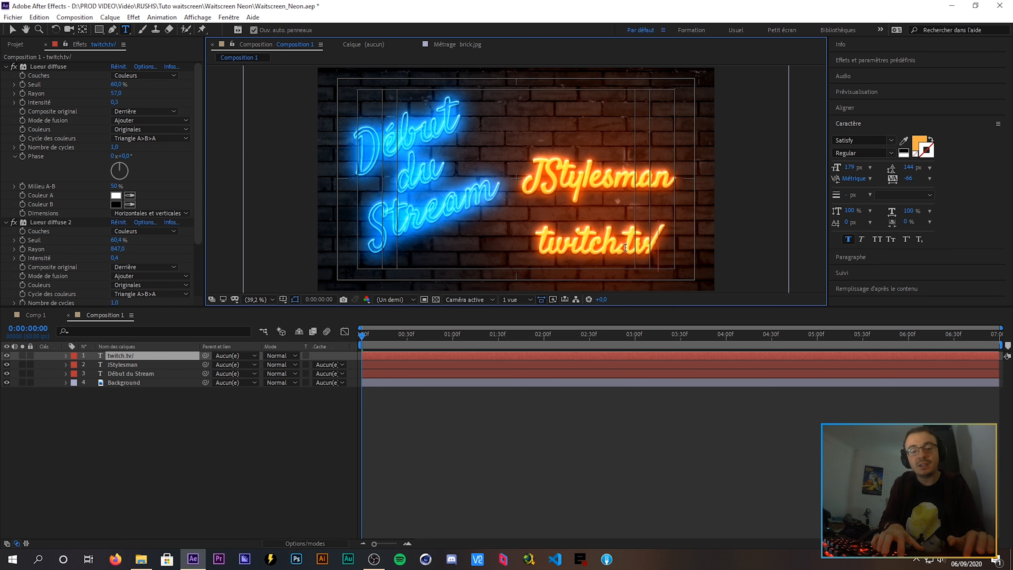
type("jstylesman")
key("Escape")
key("v")
left_click_drag(851, 170, 809, 176)
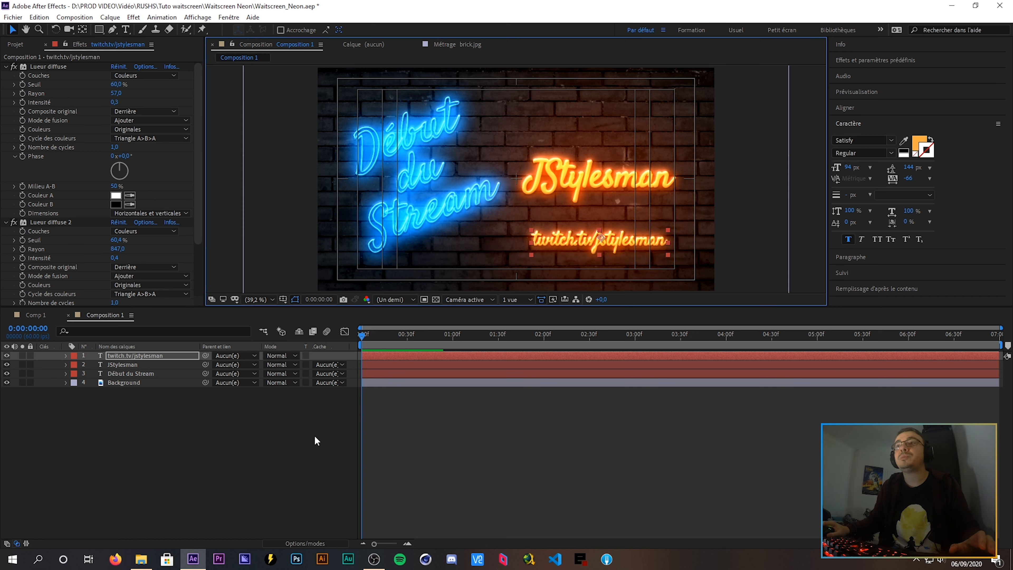
left_click(240, 457)
Try a blue 4493FD fill on the JStylesman text, undo the colour change and deselect the layer
left_click(630, 188)
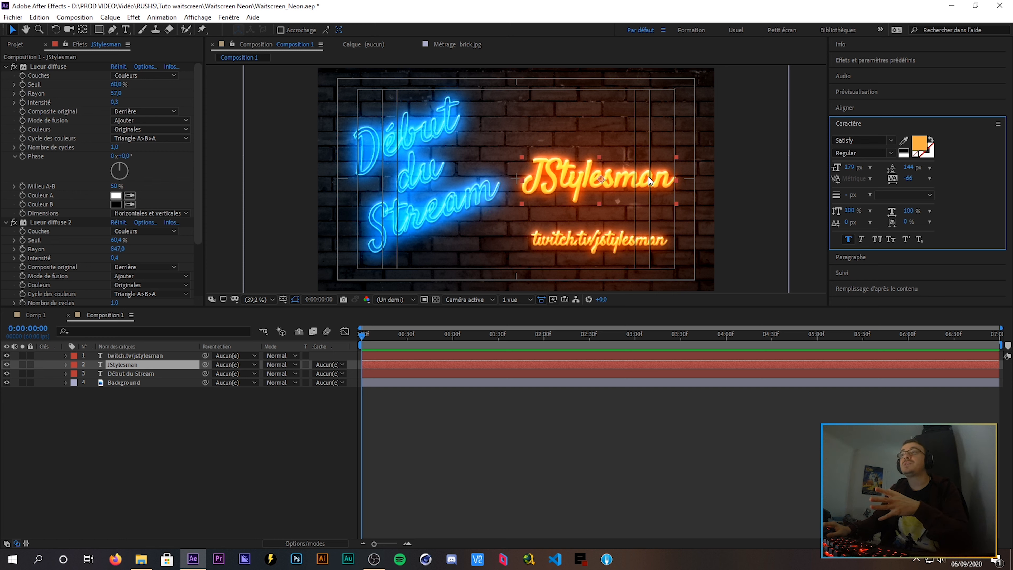
left_click(920, 145)
left_click(342, 167)
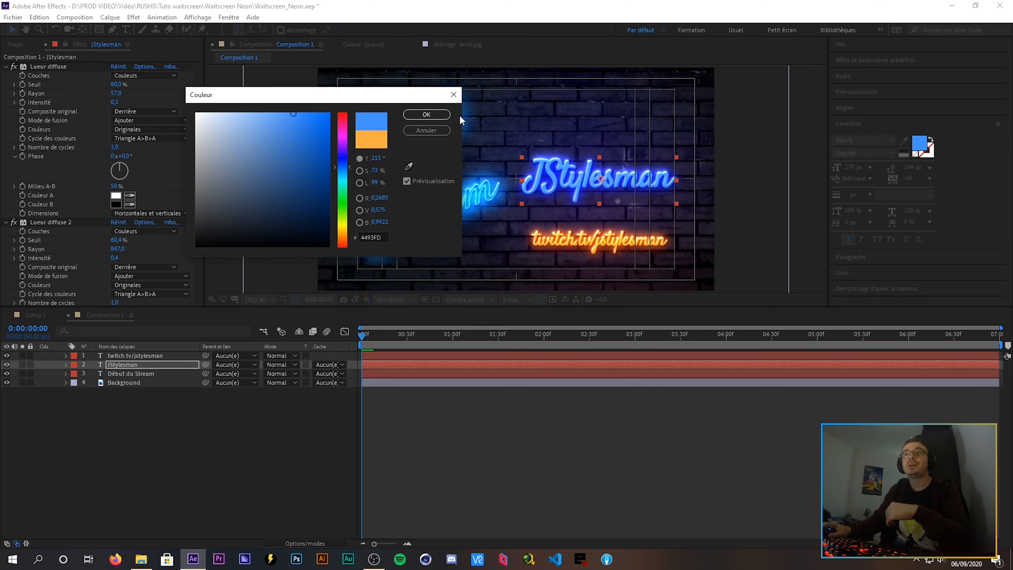
left_click(426, 114)
key("ctrl+z")
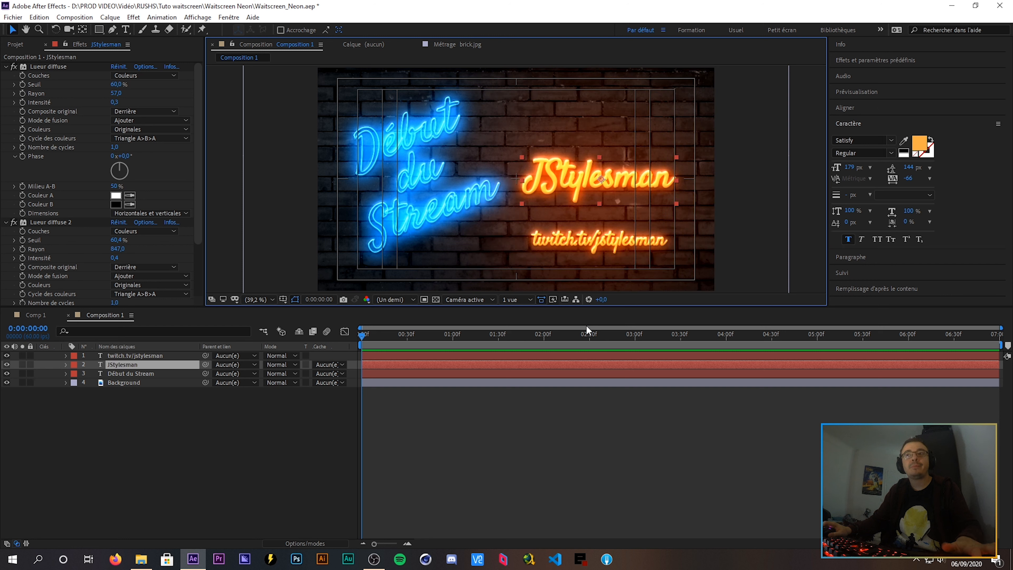
left_click(227, 446)
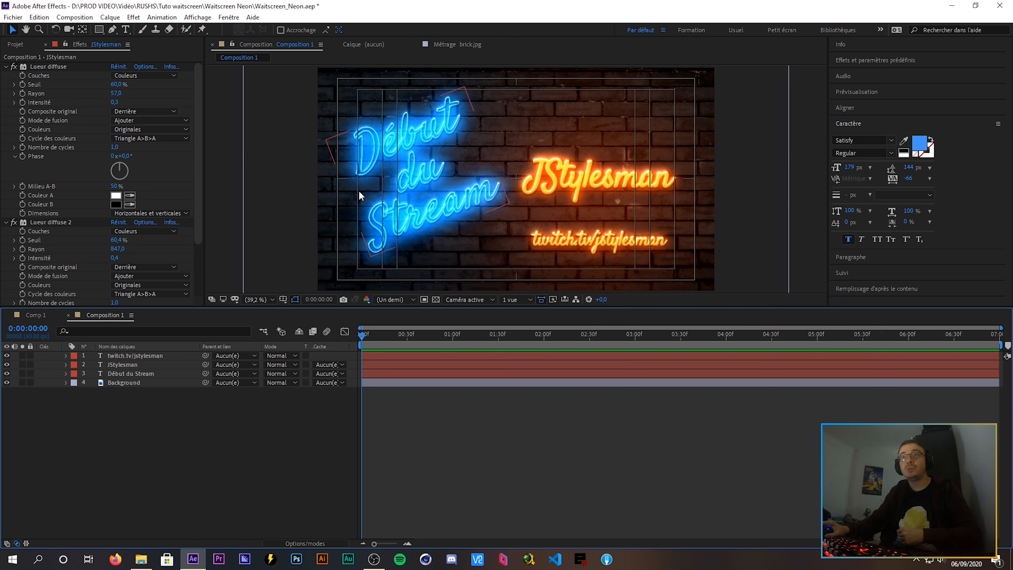
Duplicate the Début du Stream layer and turn off all effects on the lower, original layer
left_click(396, 184)
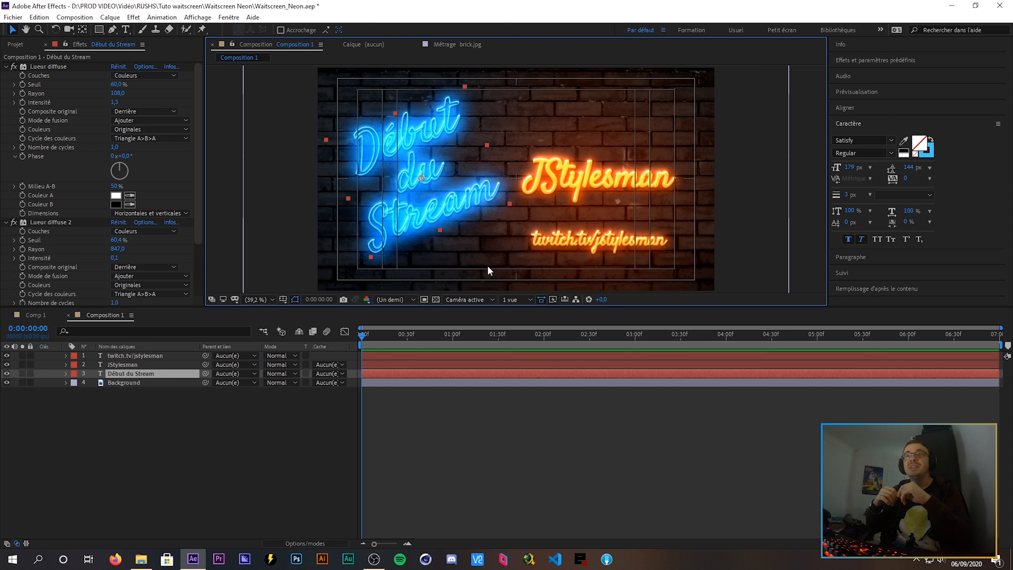
left_click(120, 376)
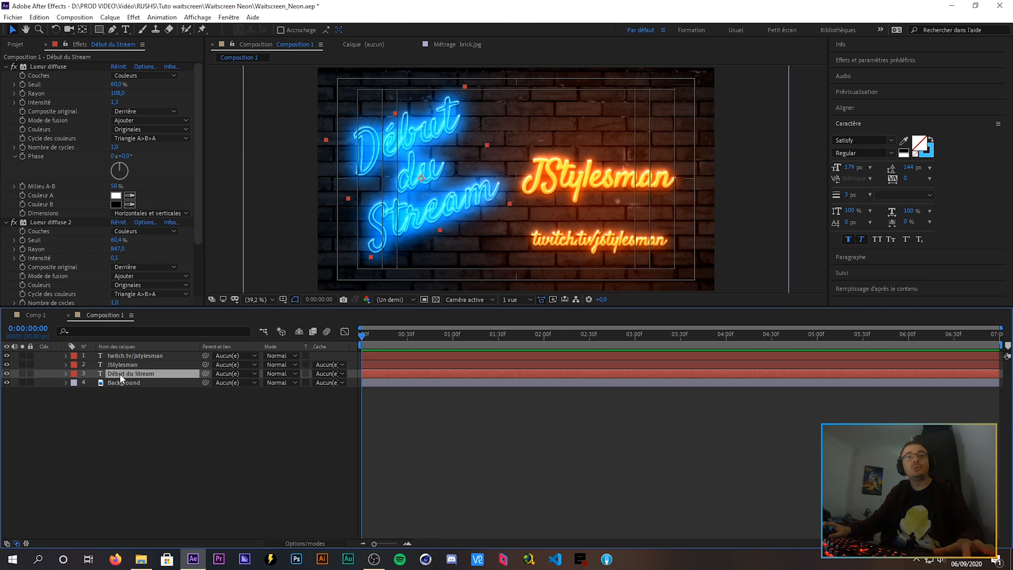
key("ctrl+d")
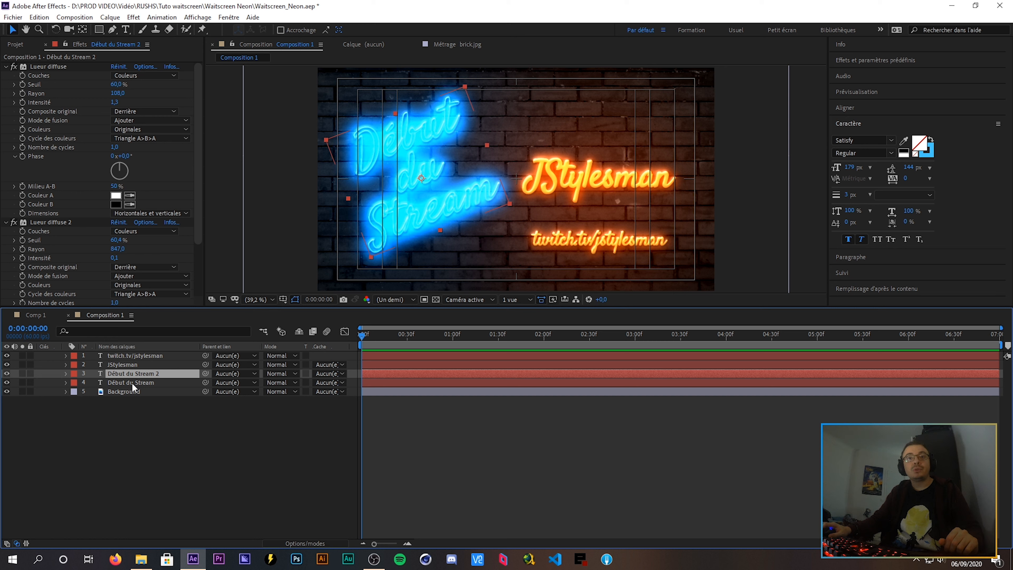
left_click(131, 383)
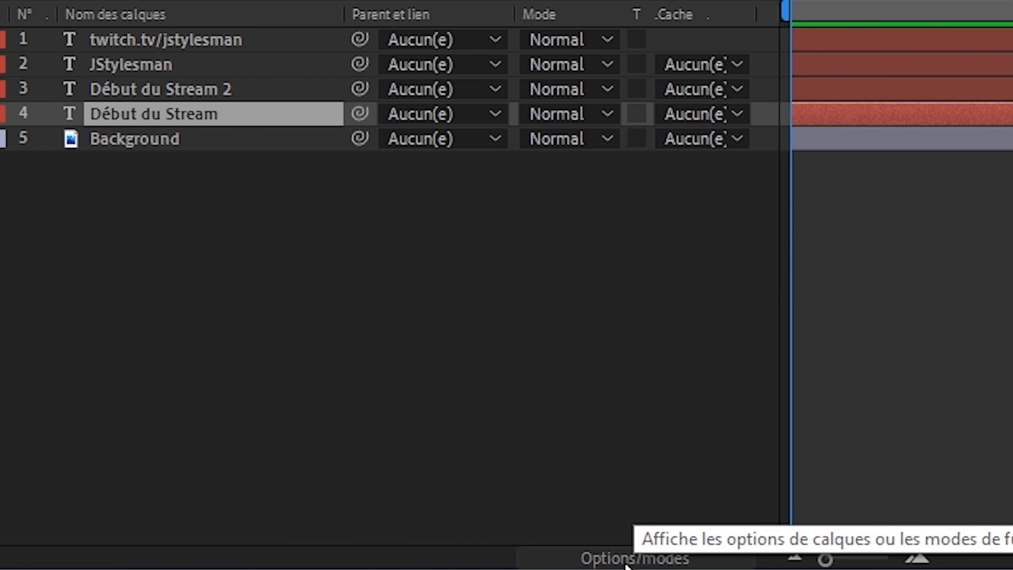
left_click(645, 560)
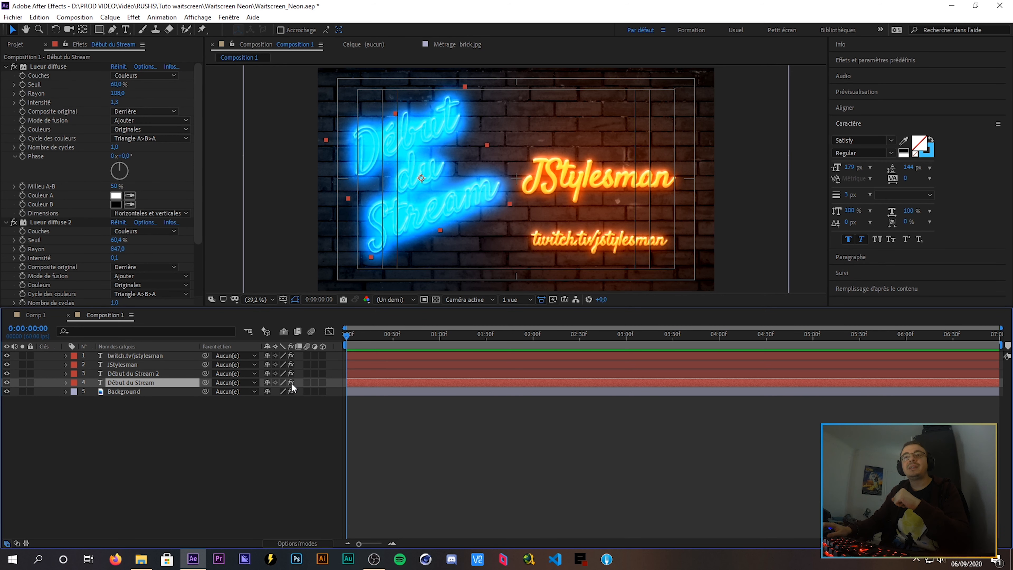
left_click(290, 382)
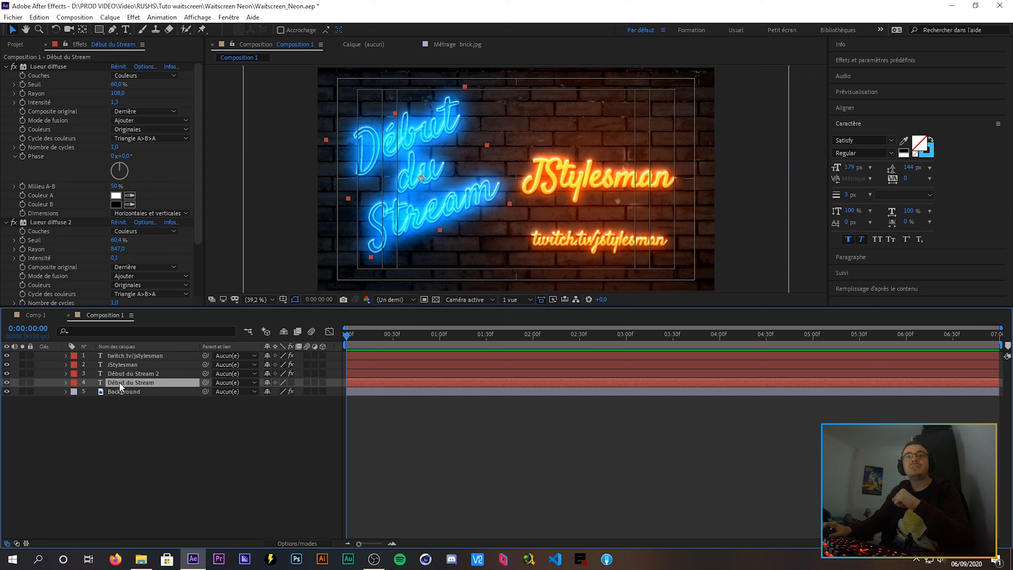
Isolate the lower Début du Stream layer and set its stroke colour to dark grey 4F4F4F
left_click(22, 382)
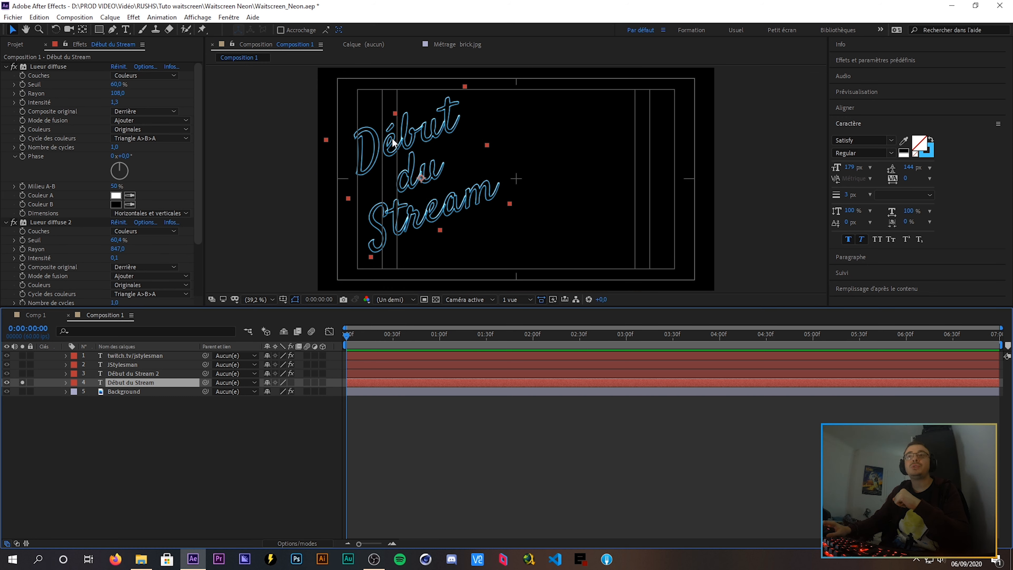
scroll(409, 157, "up", 5)
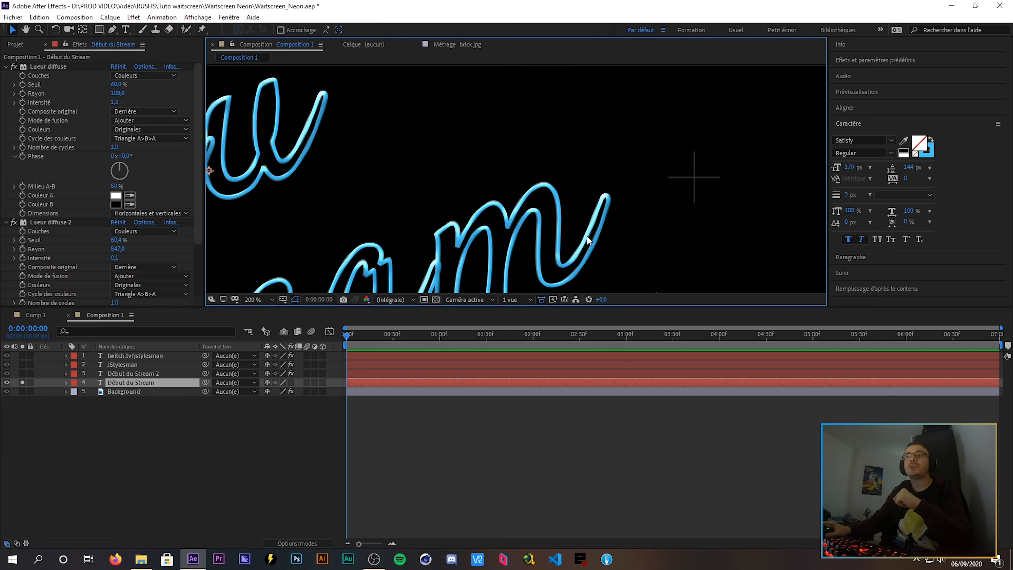
key("shift+/")
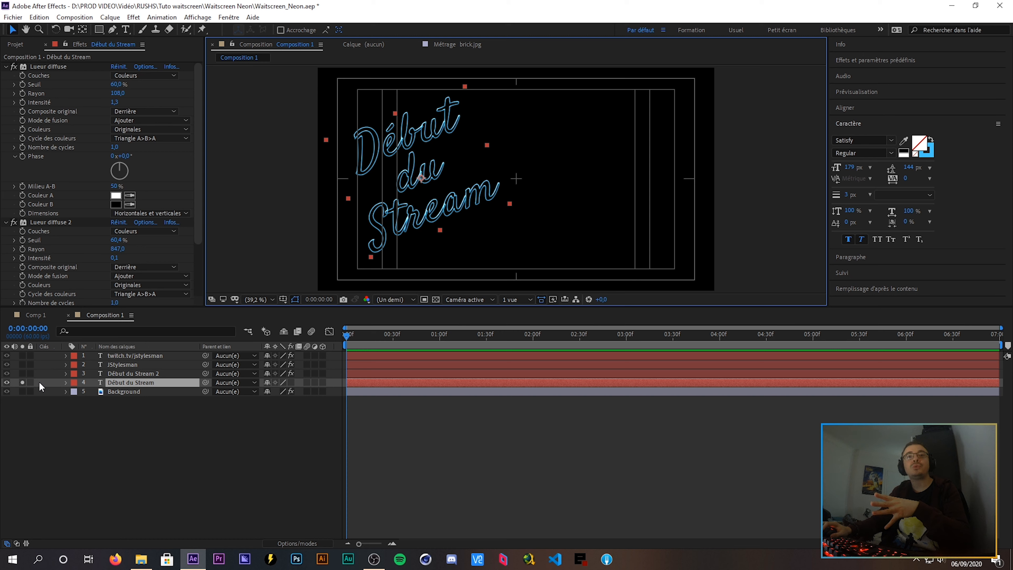
left_click(23, 382)
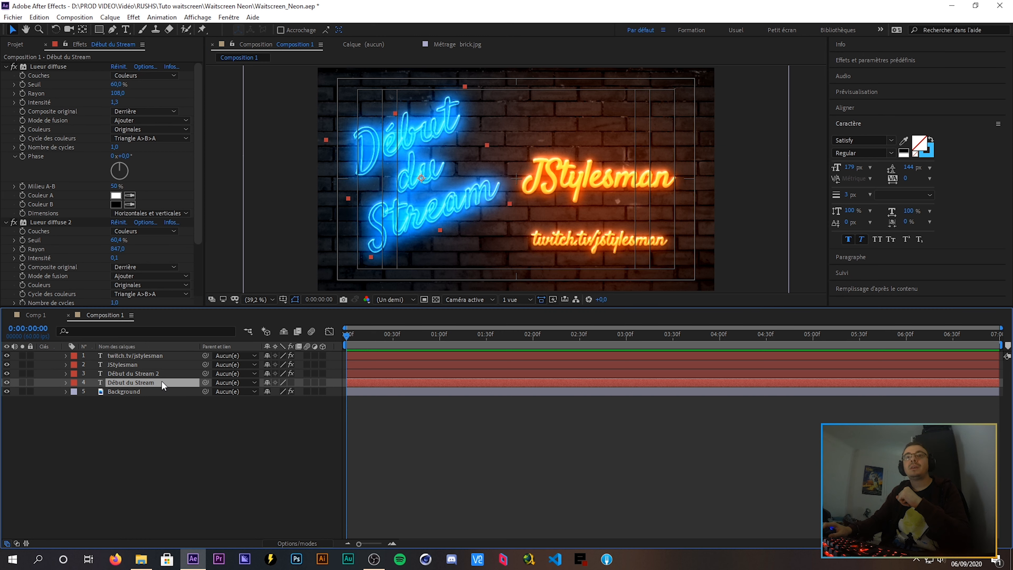
left_click(927, 154)
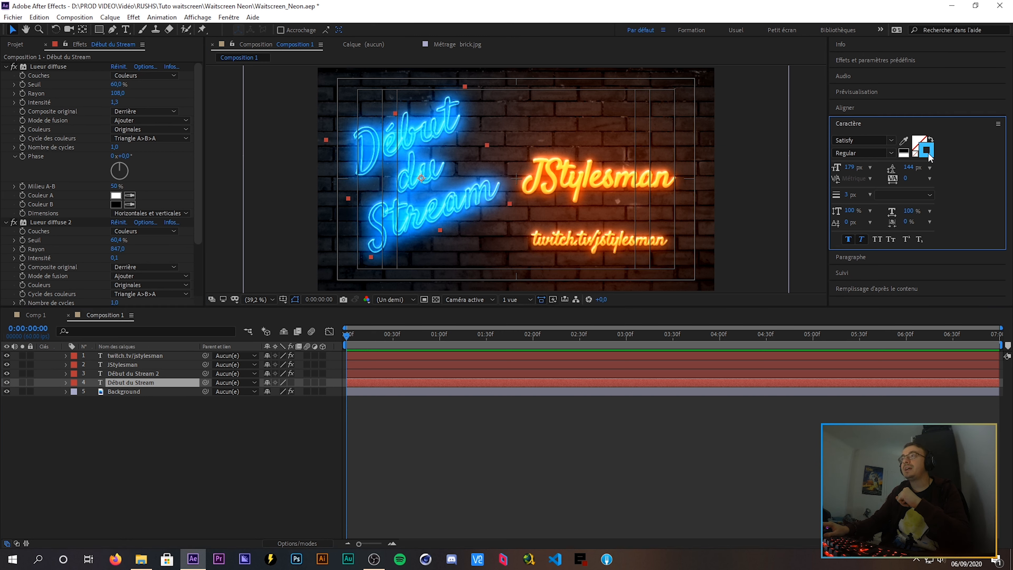
left_click(23, 382)
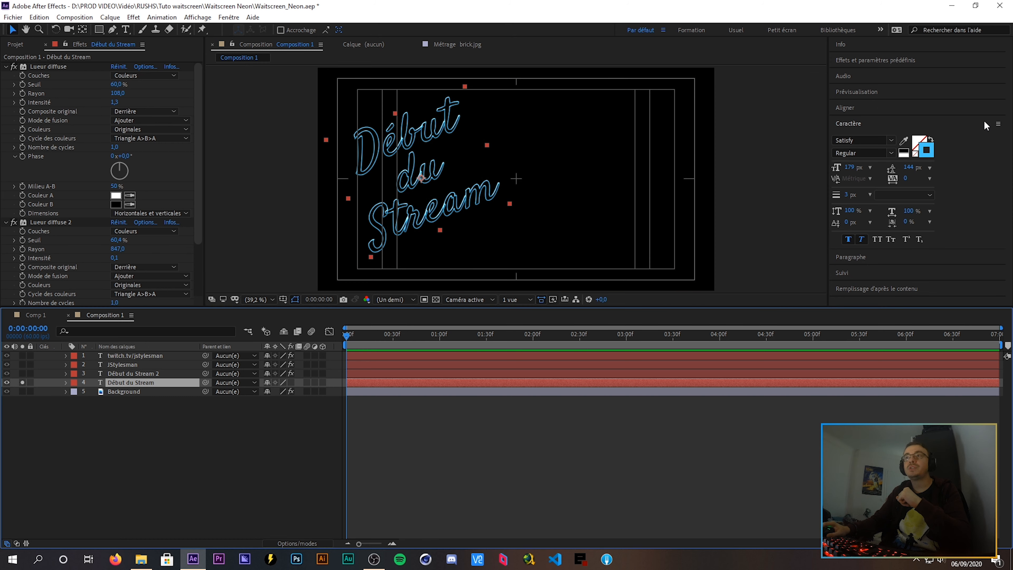
left_click_drag(208, 154, 179, 205)
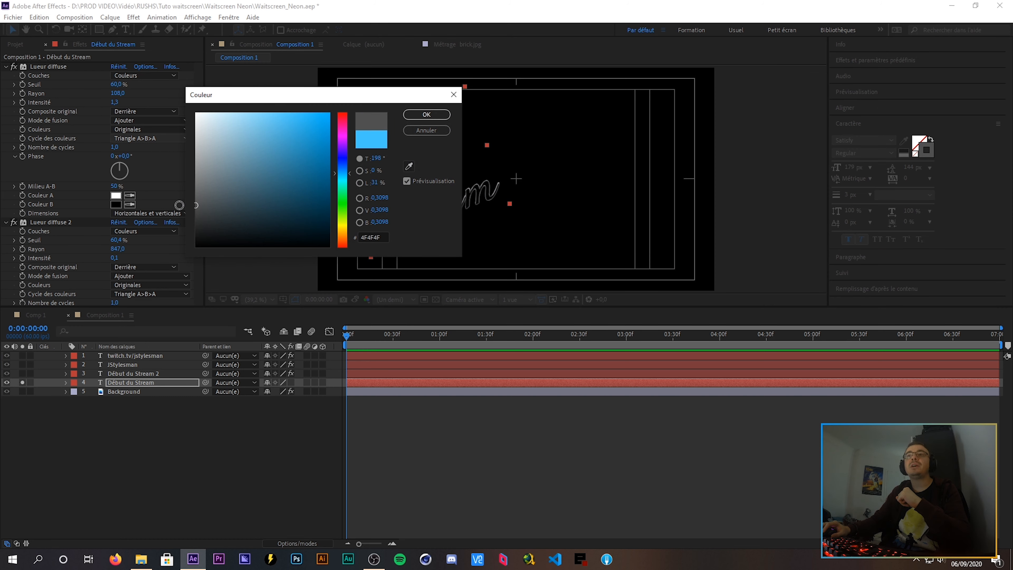
left_click(420, 115)
Examine the unlit grey Début du Stream outline up close and bring all layers back into view
scroll(428, 168, "up", 3)
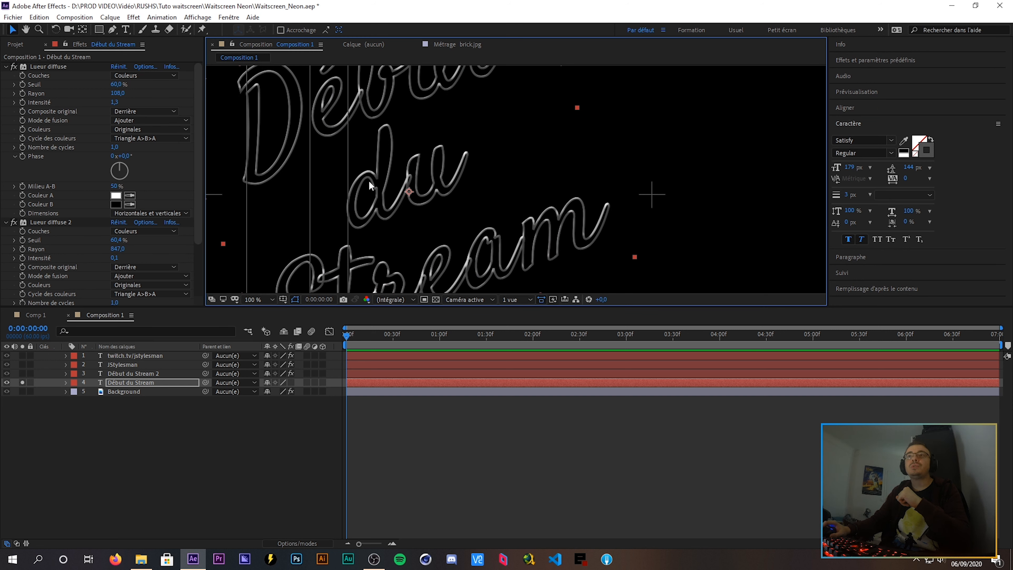
scroll(357, 177, "up", 1)
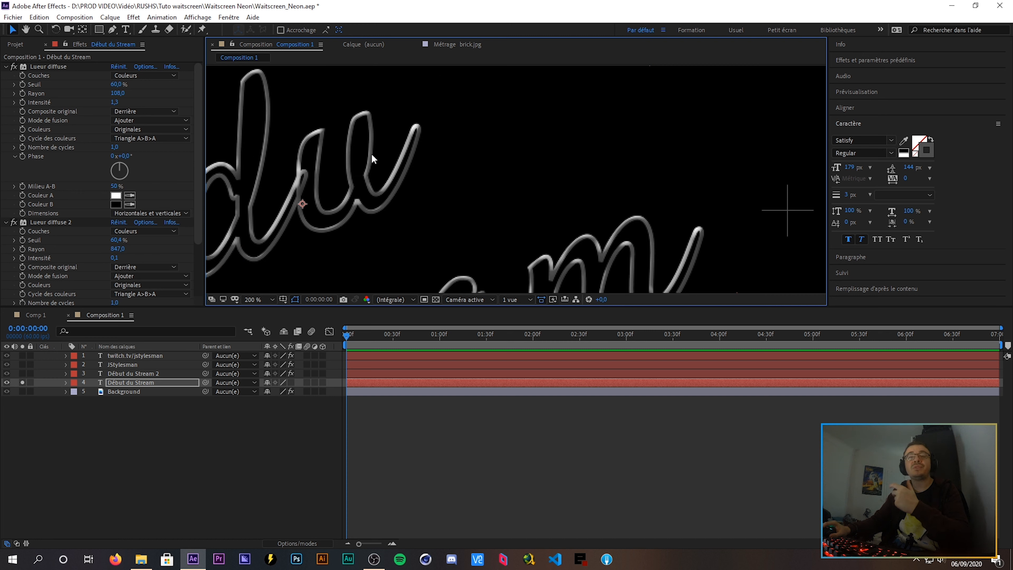
left_click(266, 300)
left_click(267, 320)
left_click(21, 383)
left_click(22, 382)
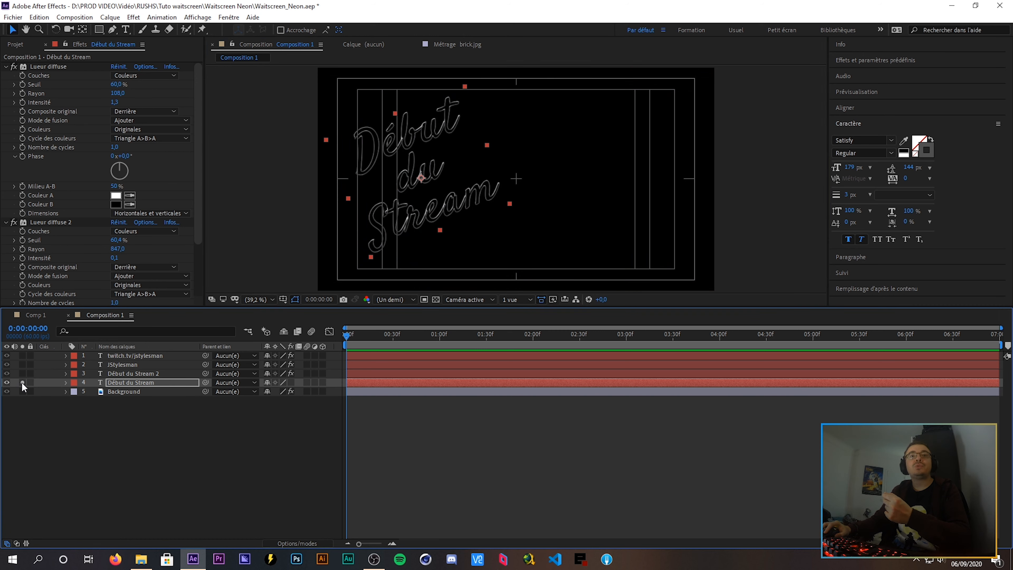
left_click(21, 383)
Apply the expression wiggle(2,500); to the Opacité of the Début du Stream 2 layer and preview the flicker
left_click(160, 373)
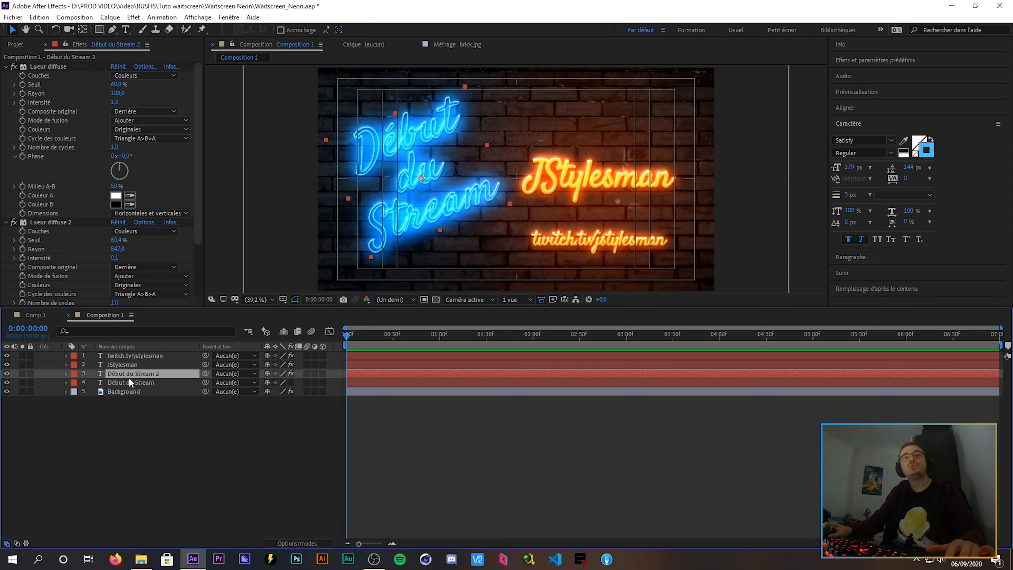
key("t")
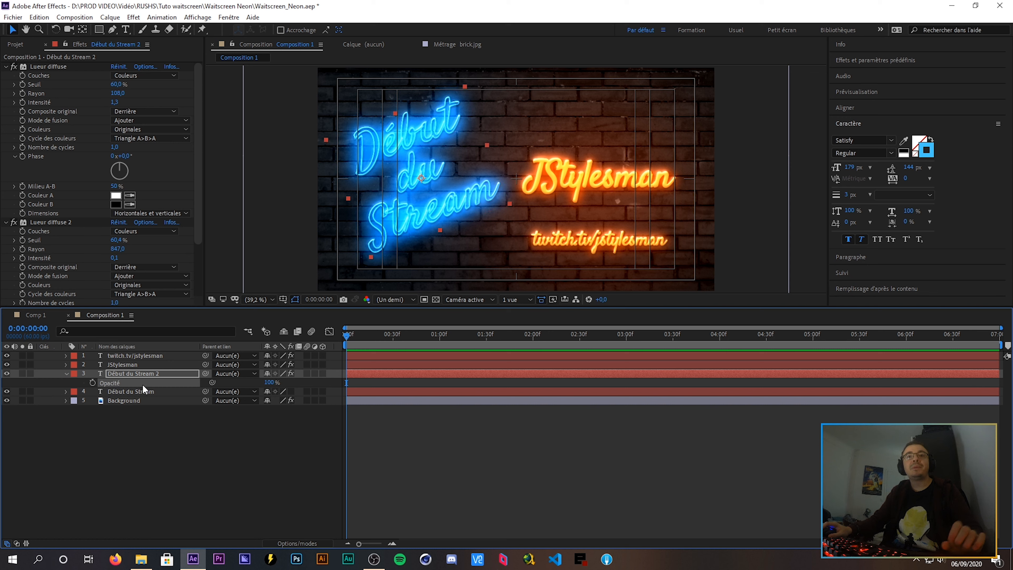
left_click(92, 382, "alt")
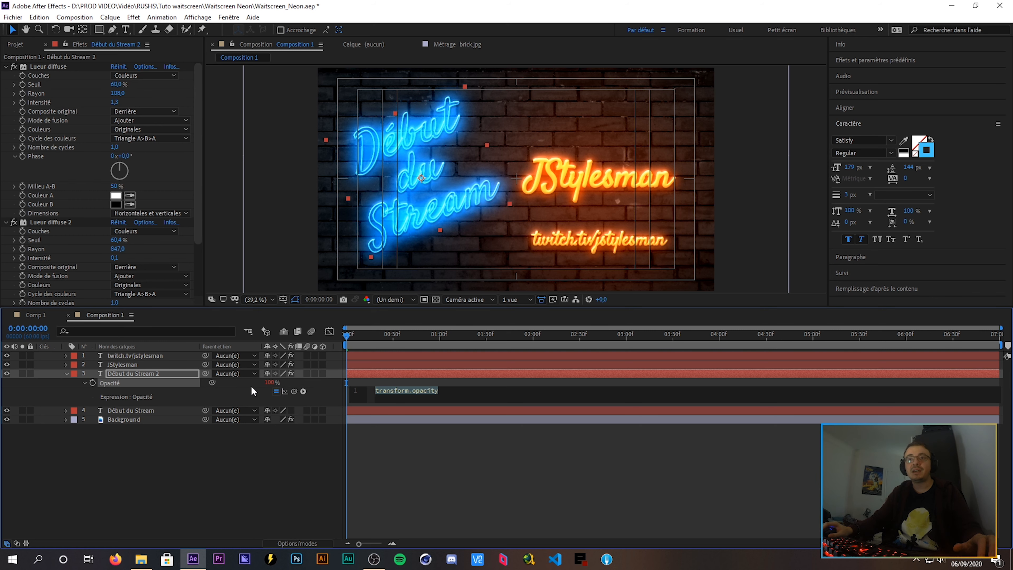
type("wiggle")
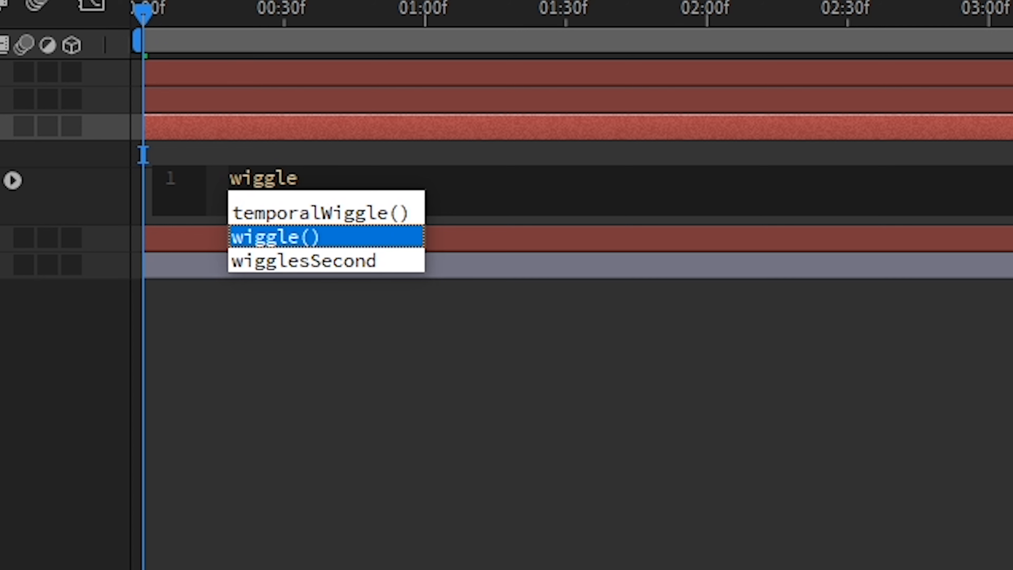
key("Return")
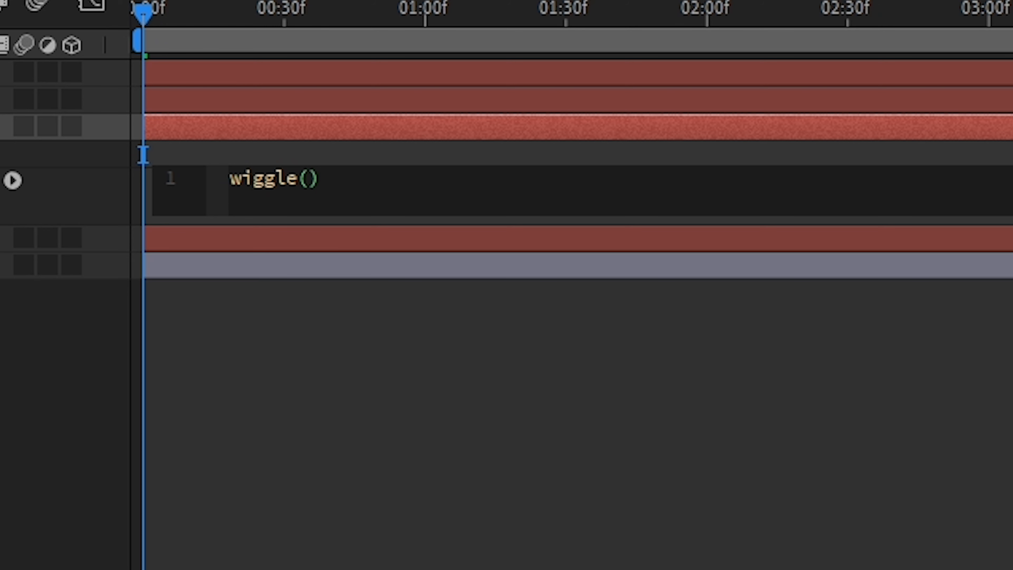
type("2")
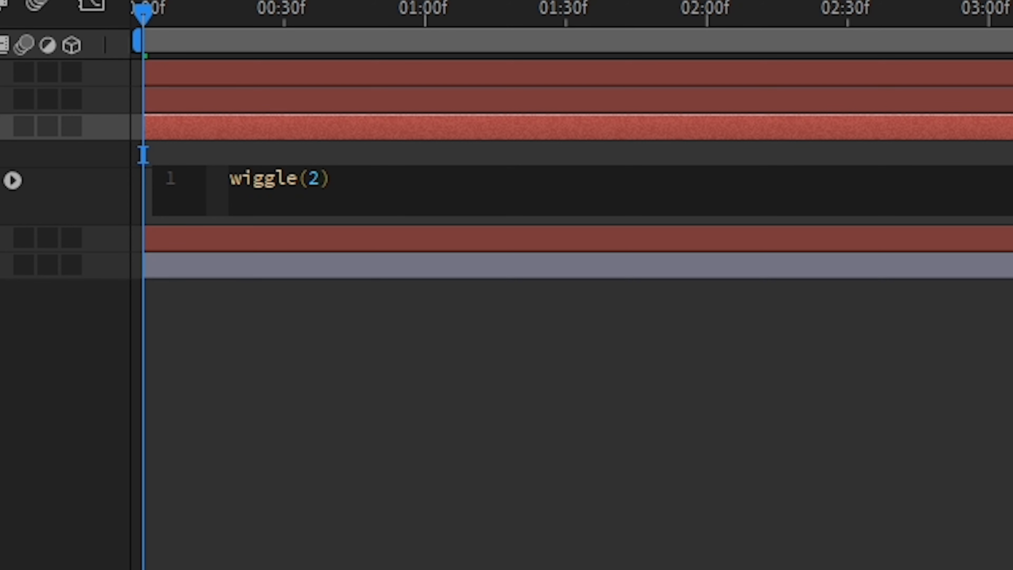
type(",500")
key("Right")
type(";")
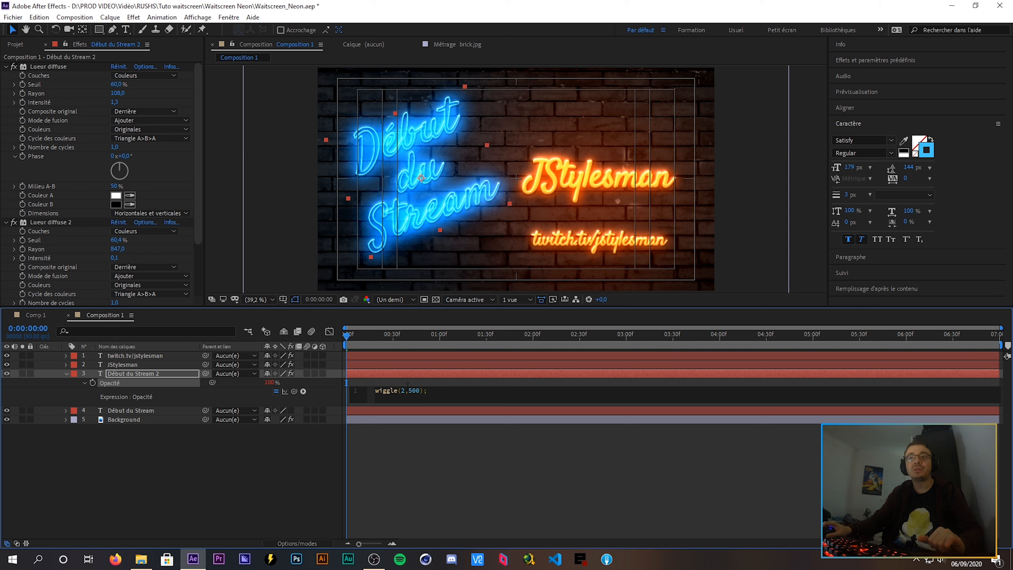
left_click(184, 487)
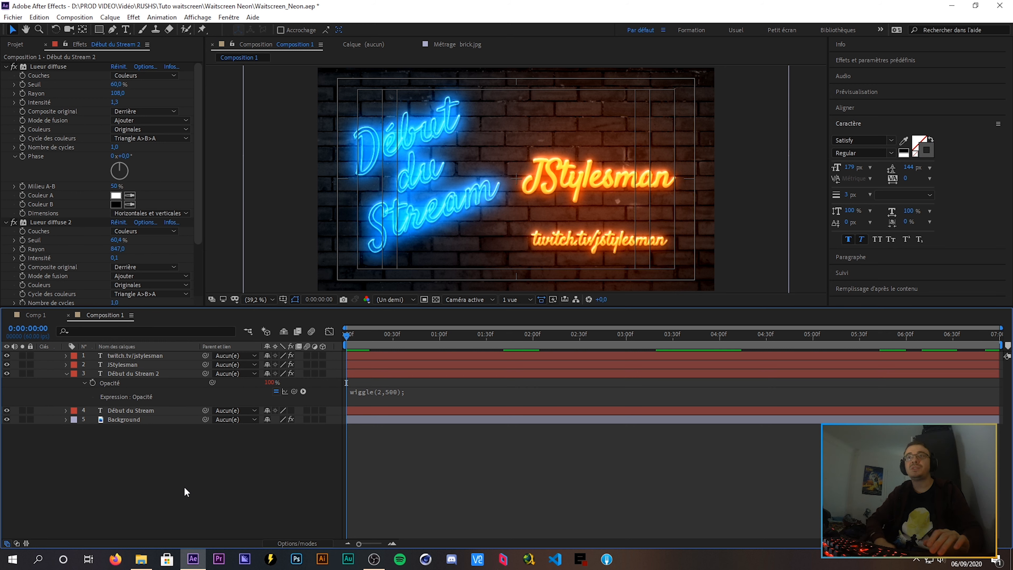
key("space")
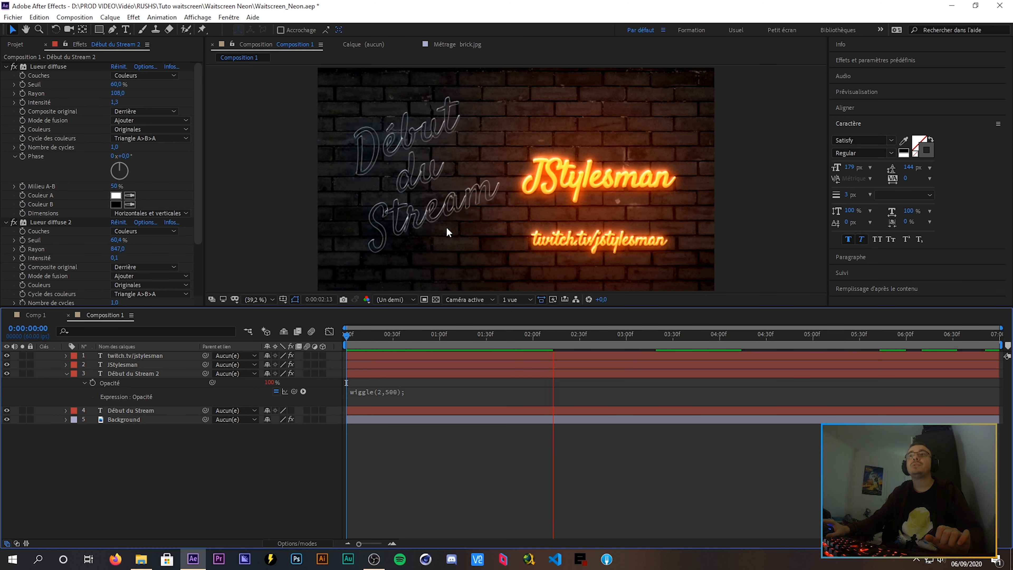
key("space")
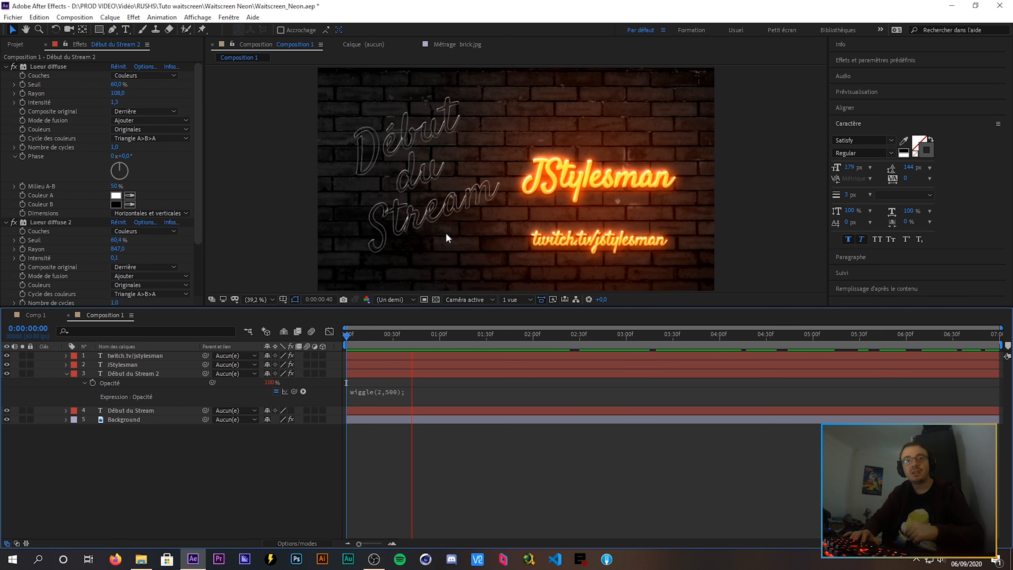
key("space")
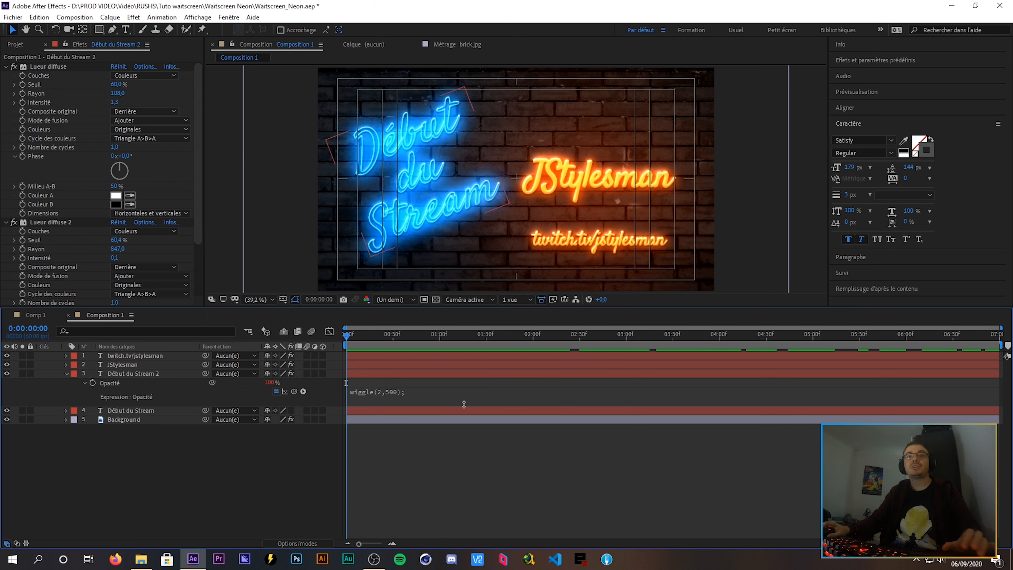
left_click(375, 392)
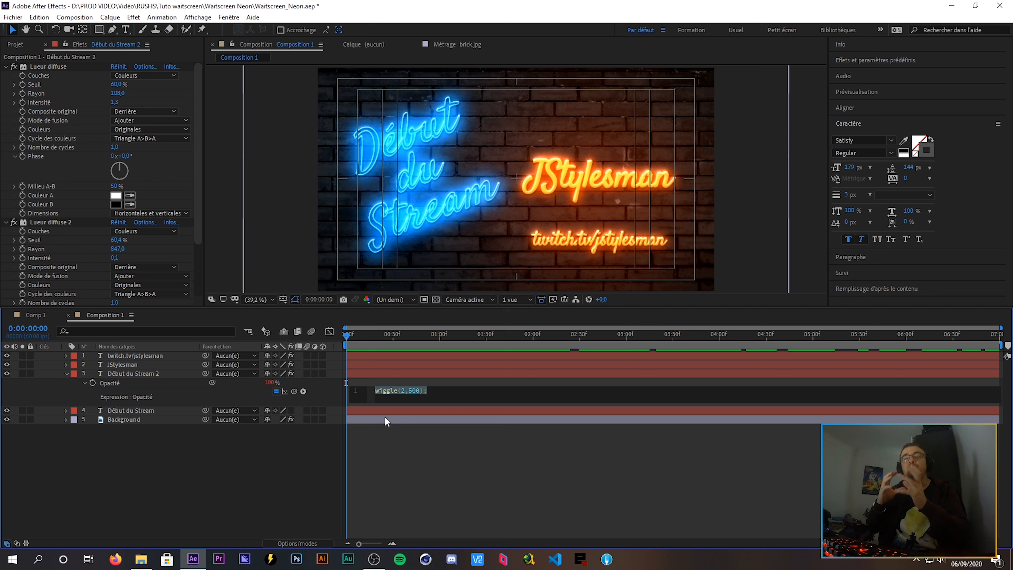
Duplicate the JStylesman layer and turn off all effects on the lower, original layer
left_click(138, 364)
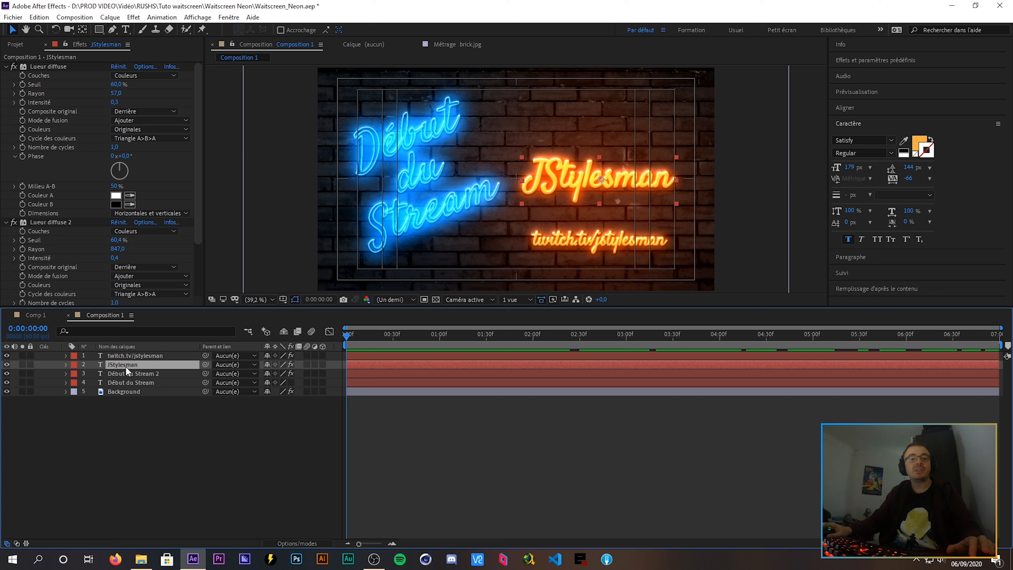
key("ctrl+d")
left_click(122, 374)
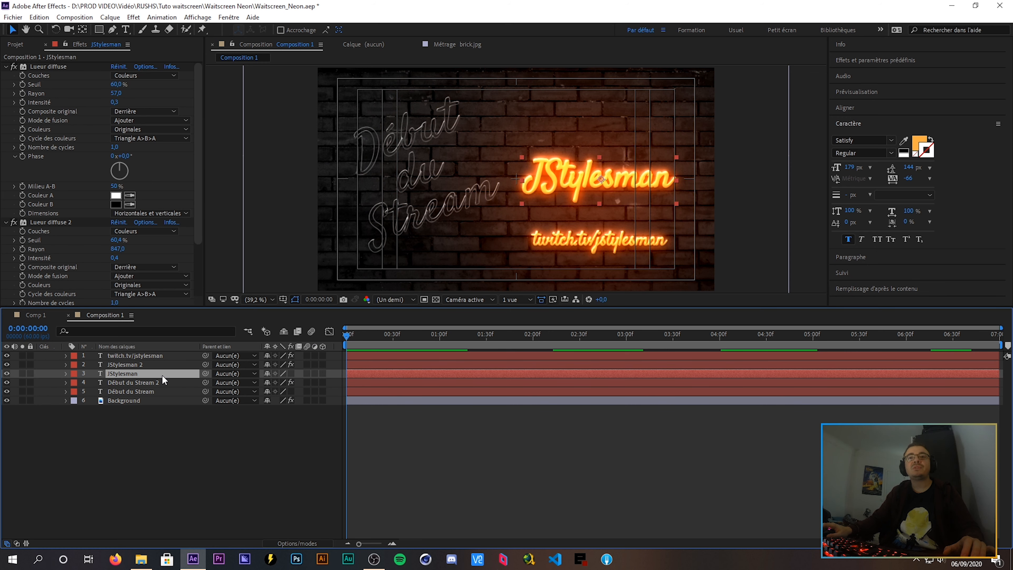
Set the fill of the lower JStylesman layer to a dark grey and check that layer in isolation
left_click(916, 149)
left_click_drag(239, 158, 182, 207)
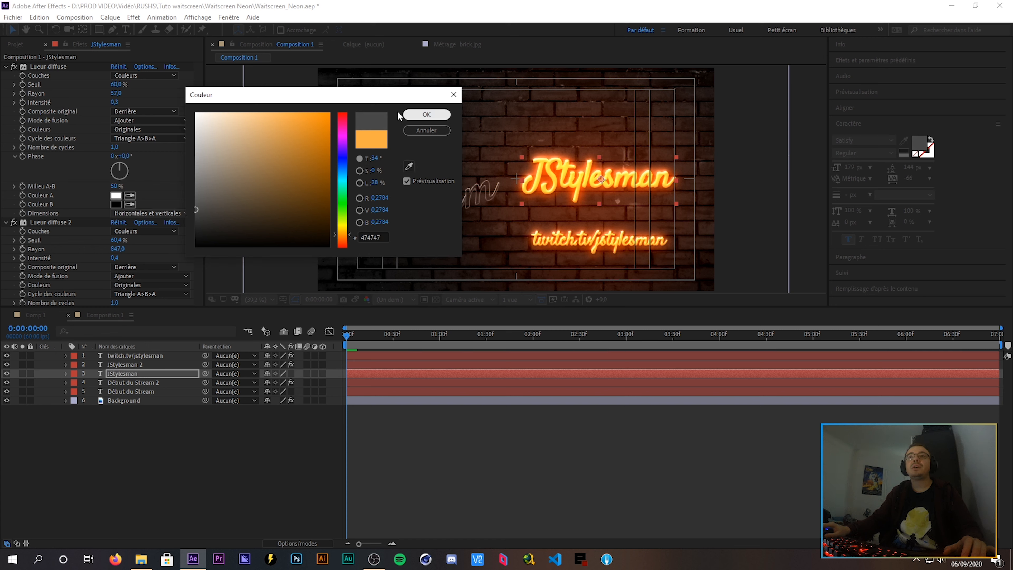
left_click(196, 216)
left_click(427, 115)
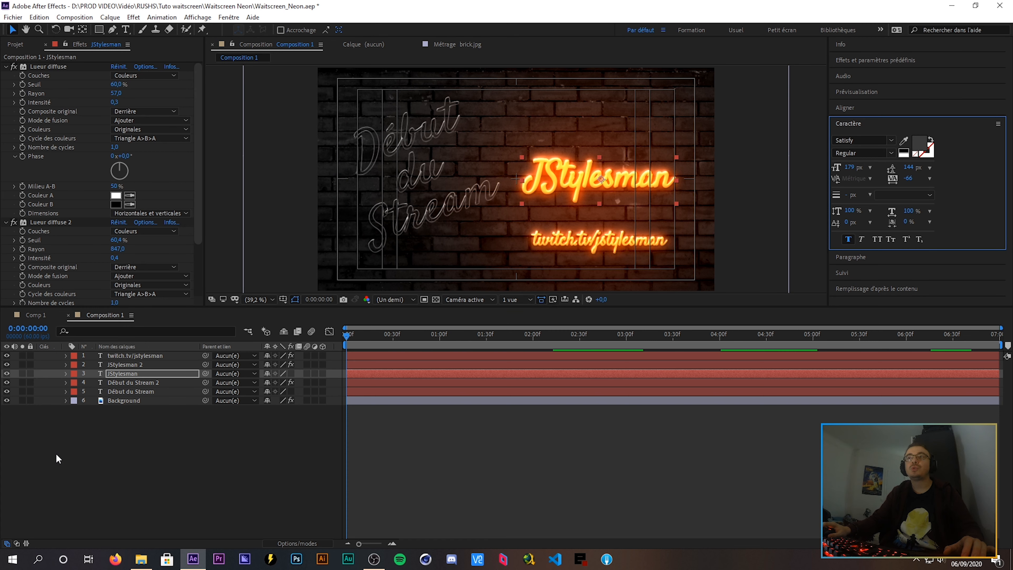
left_click(22, 373)
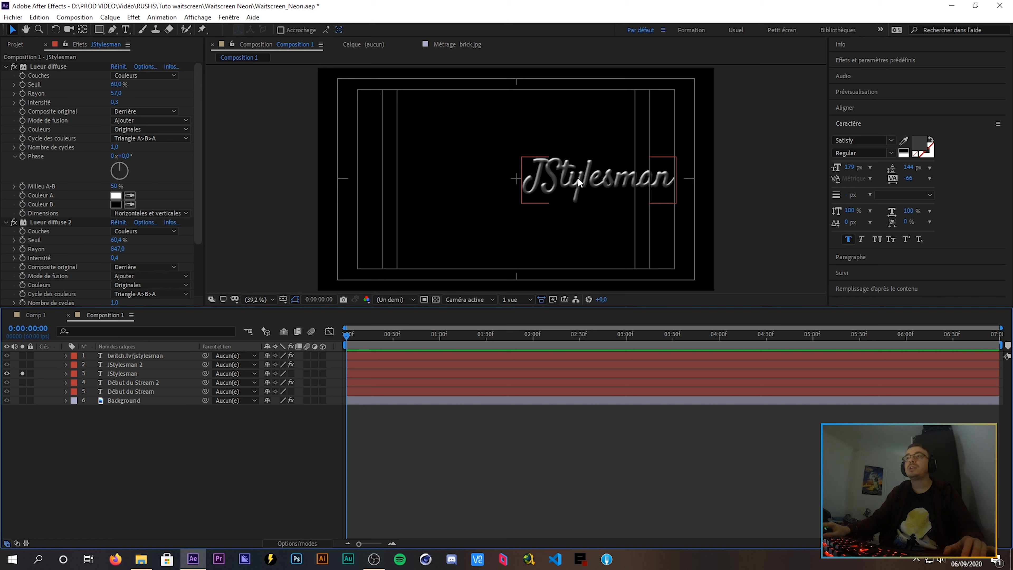
left_click(23, 373)
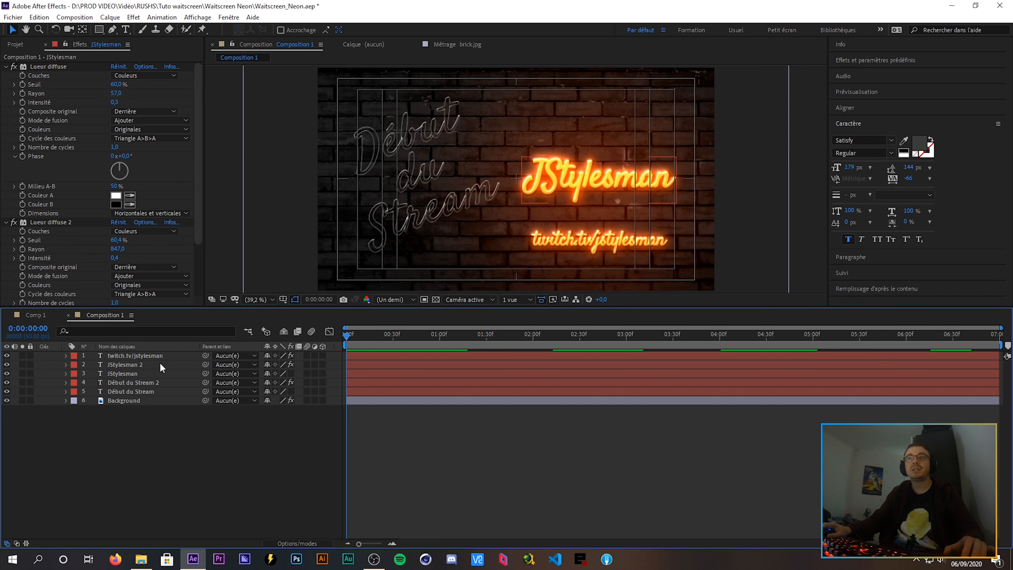
Add an expression to the Opacité of the JStylesman 2 layer and enter the wiggle() function
left_click(160, 363)
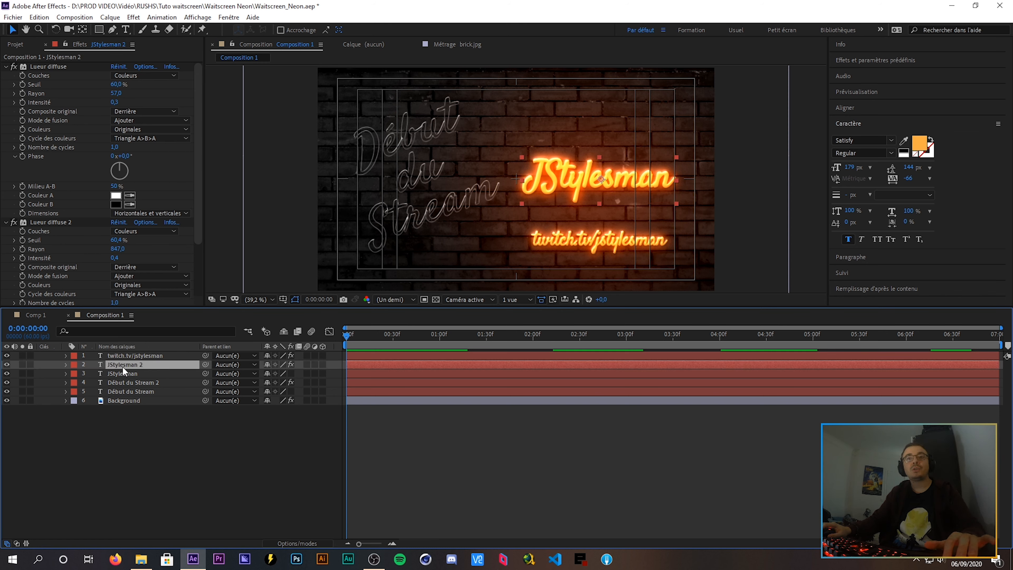
key("t")
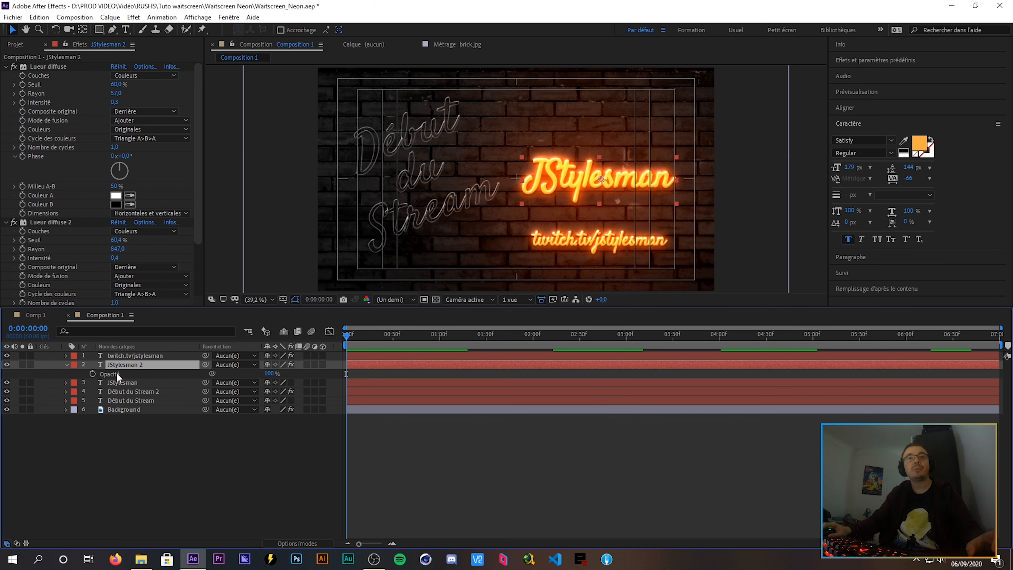
left_click(92, 373, "alt")
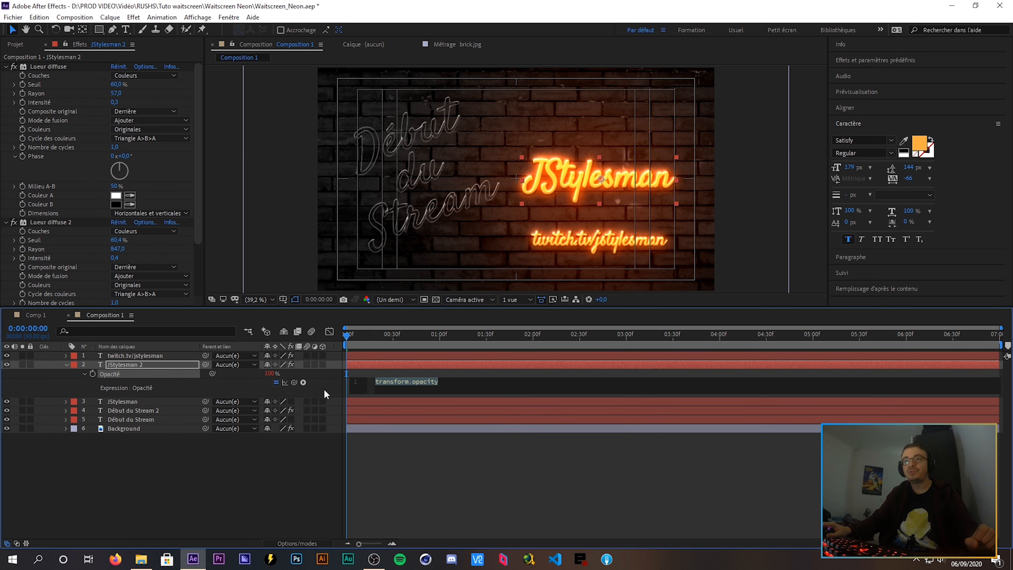
type("wiggle-")
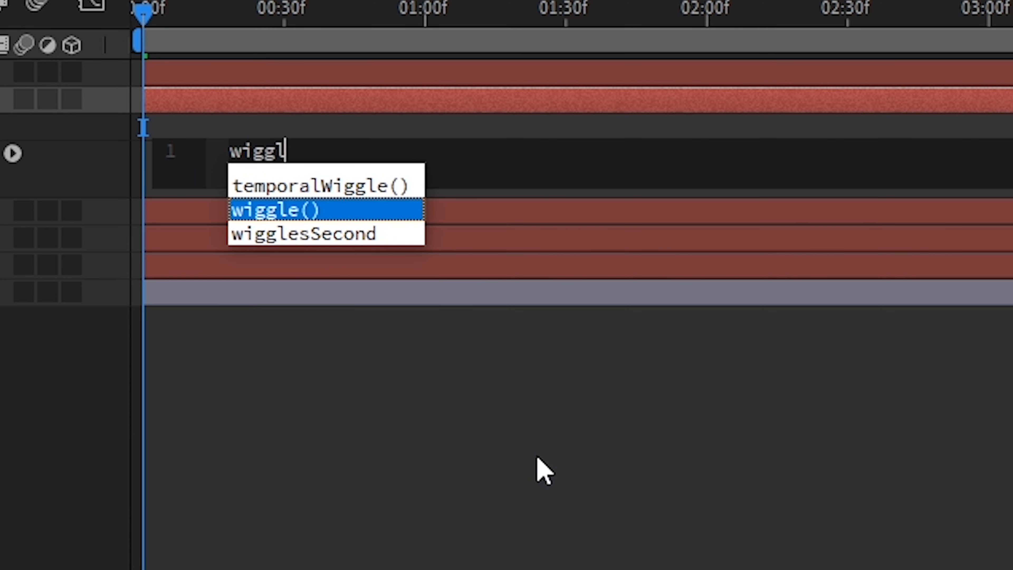
key("BackSpace")
key("Return")
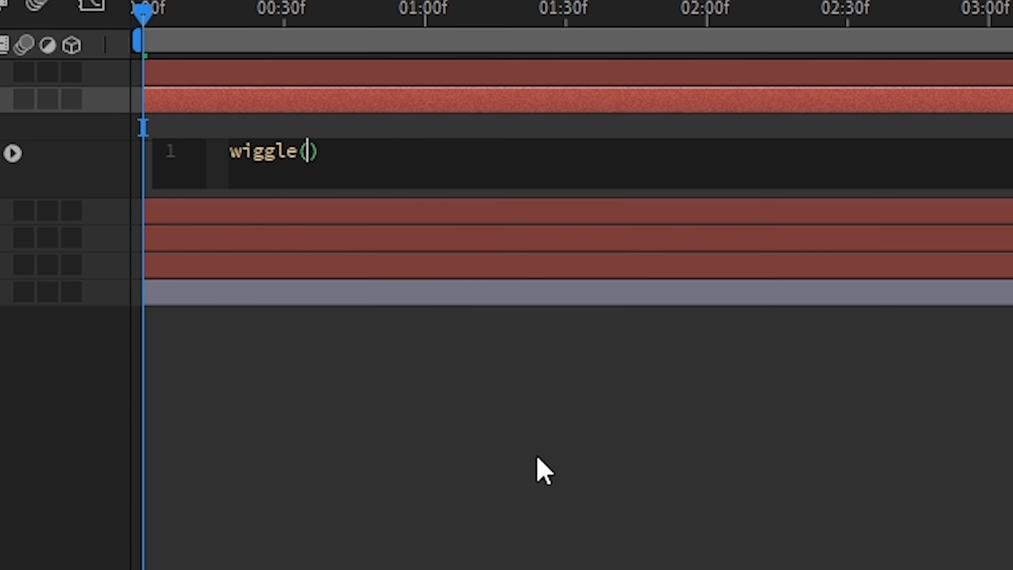
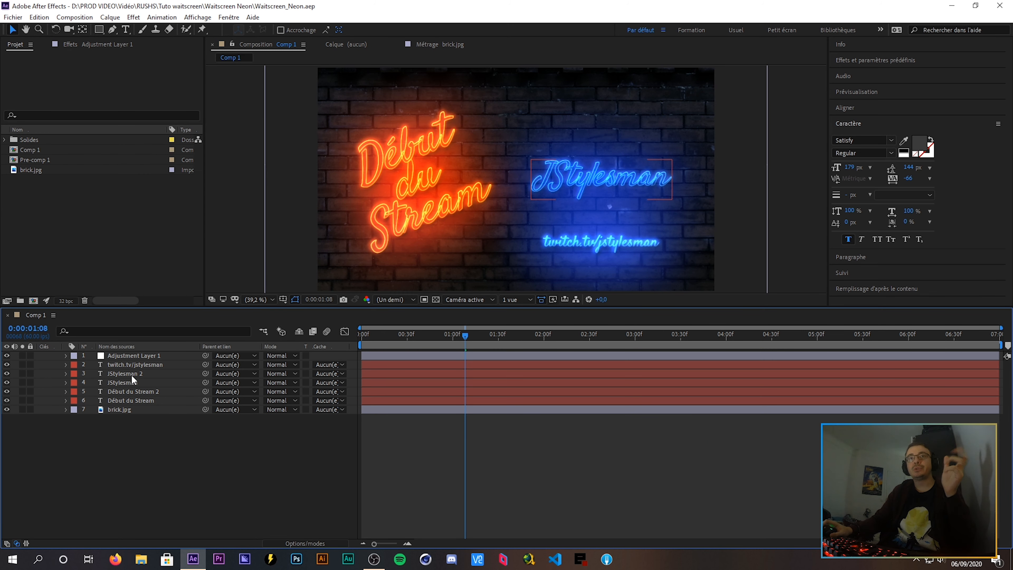
Examine the Créatif and Dégradé settings of the Couleur Lumetri effect on Adjustment Layer 1, comparing the image with and without Dégradé
left_click(127, 355)
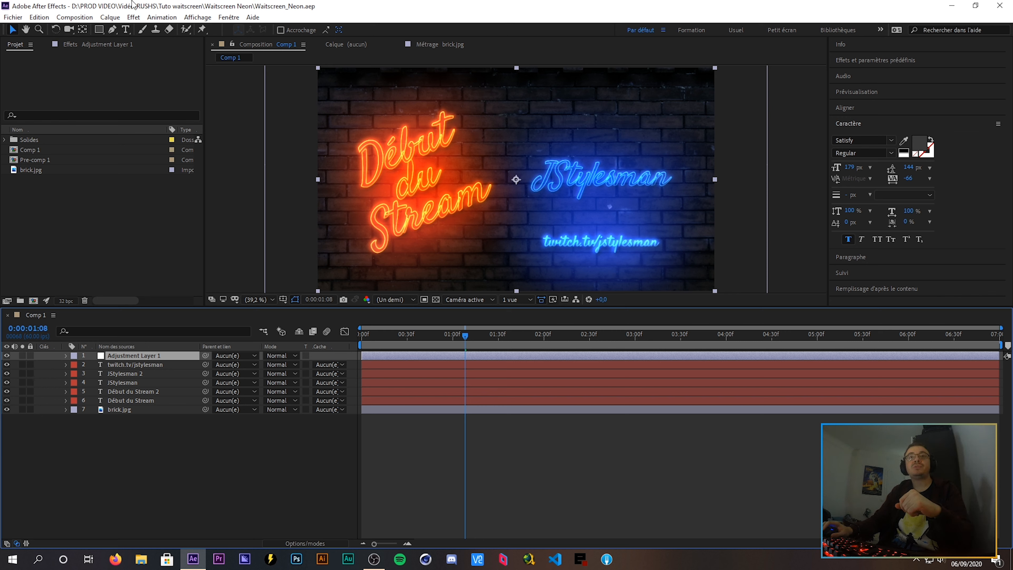
left_click(110, 17)
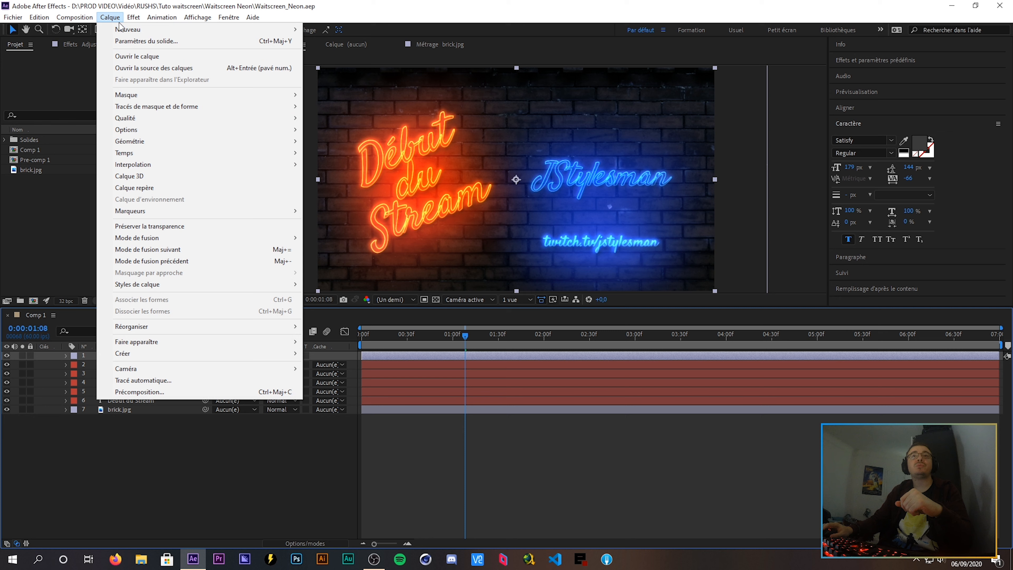
mouse_move(132, 29)
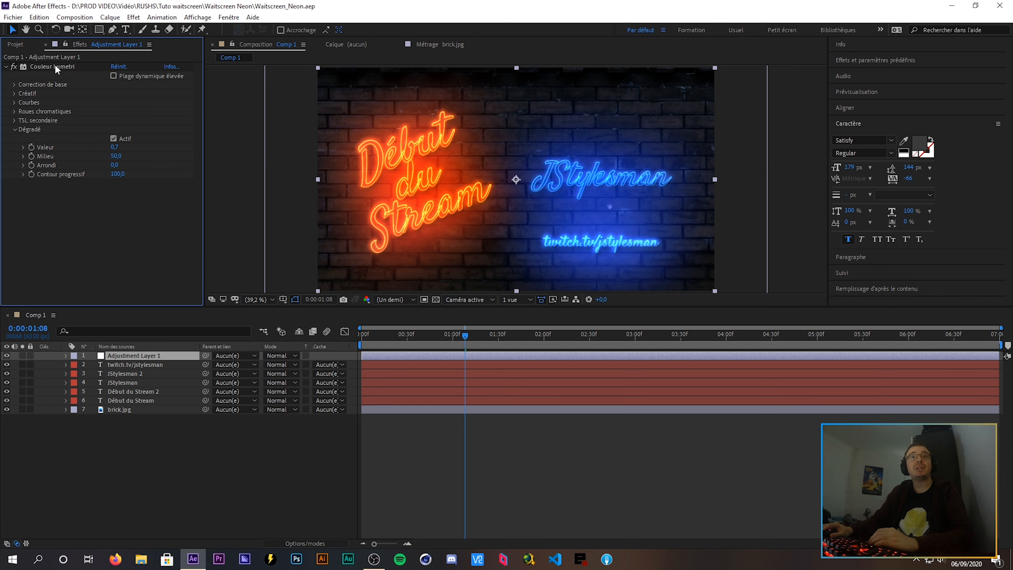
left_click(53, 66)
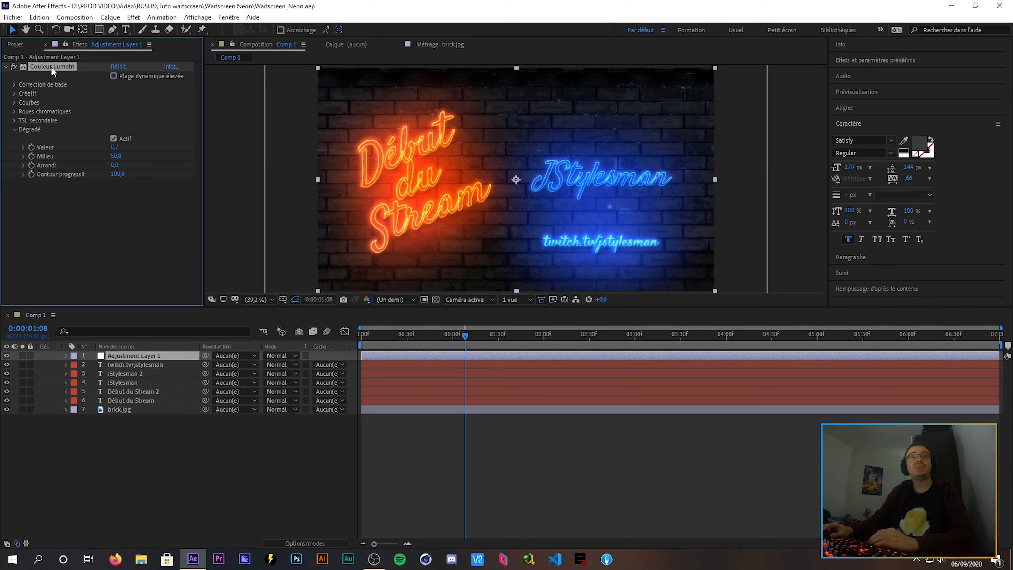
left_click(15, 93)
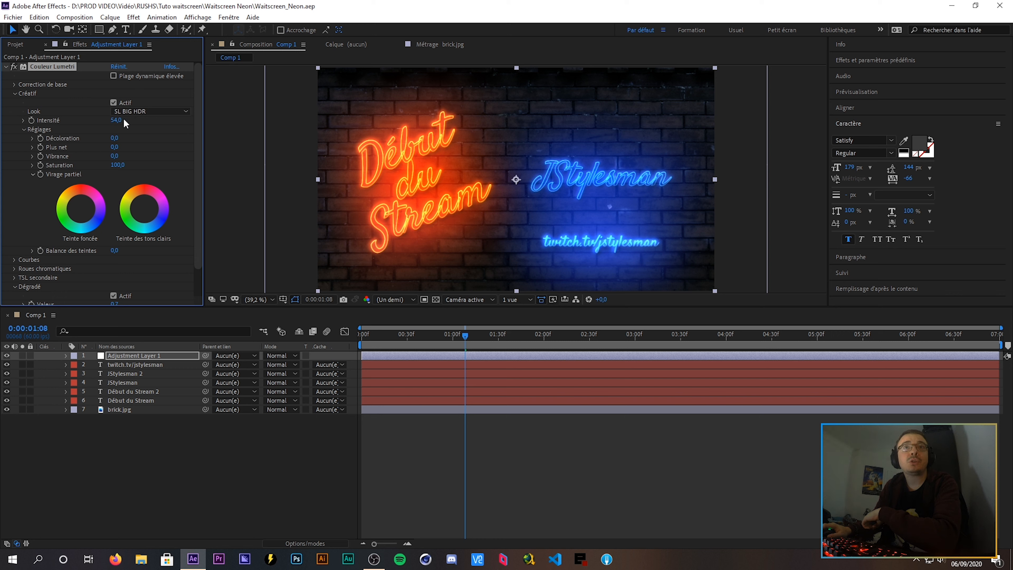
left_click(15, 93)
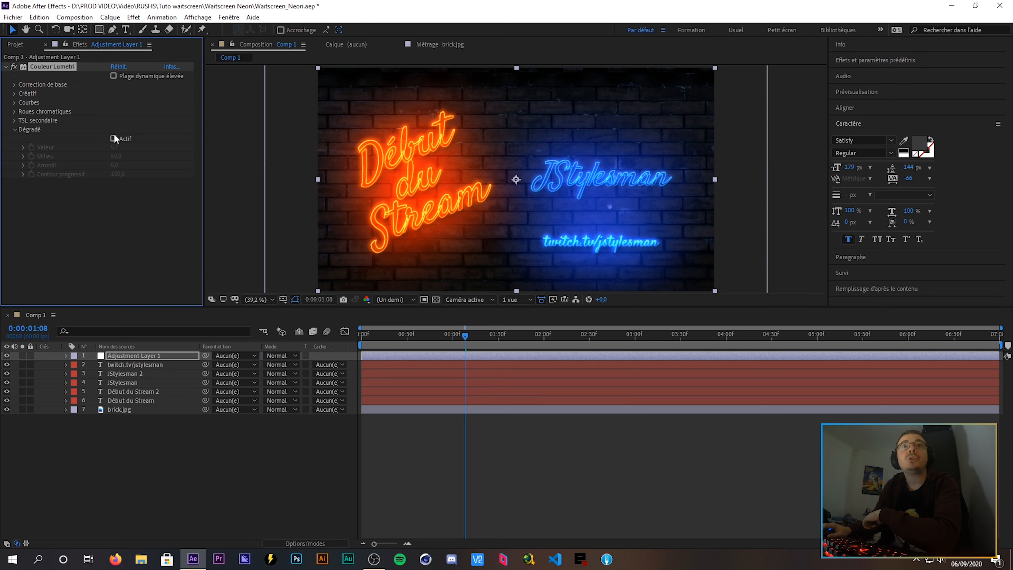
left_click(113, 138)
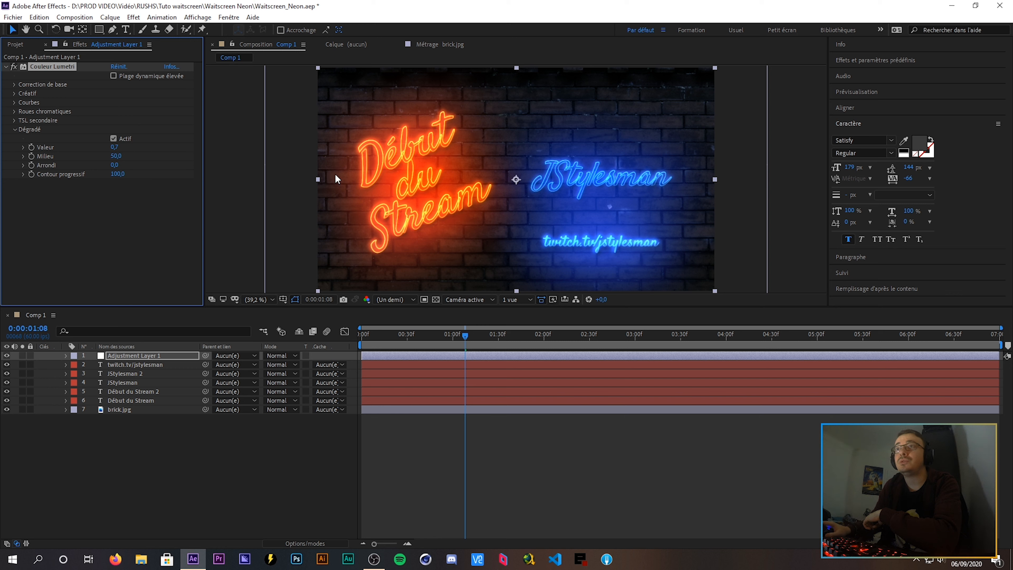
Compare the image with Adjustment Layer 1 hidden and shown, and inspect the Début du Stream text up close
left_click(6, 358)
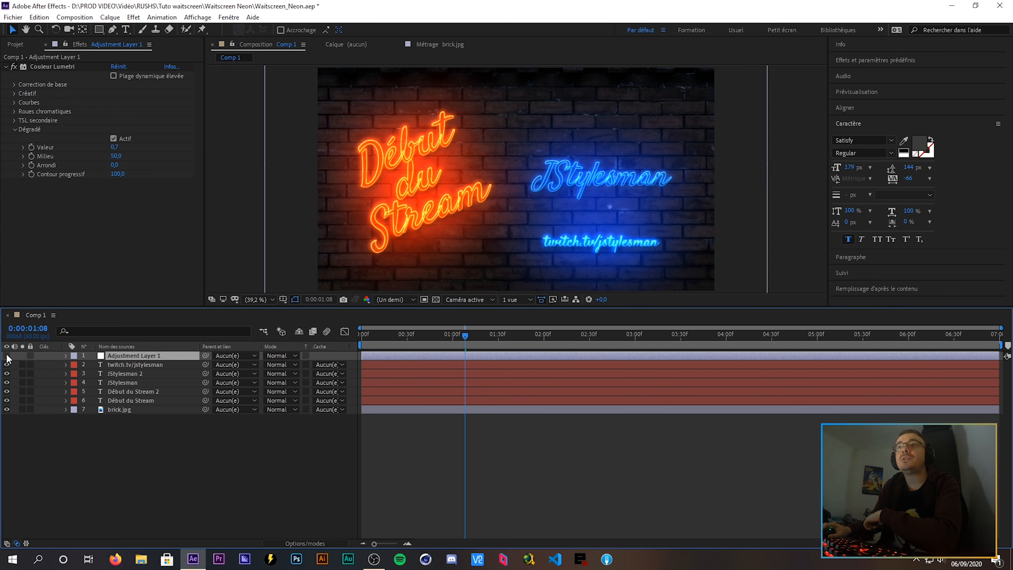
left_click(7, 356)
scroll(452, 197, "up", 4)
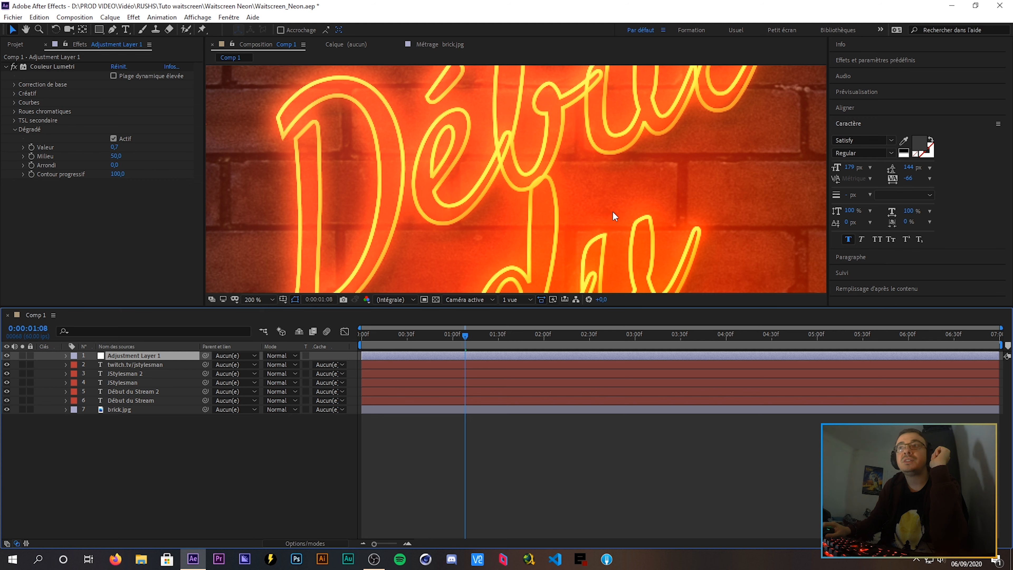
left_click(252, 300)
left_click(263, 316)
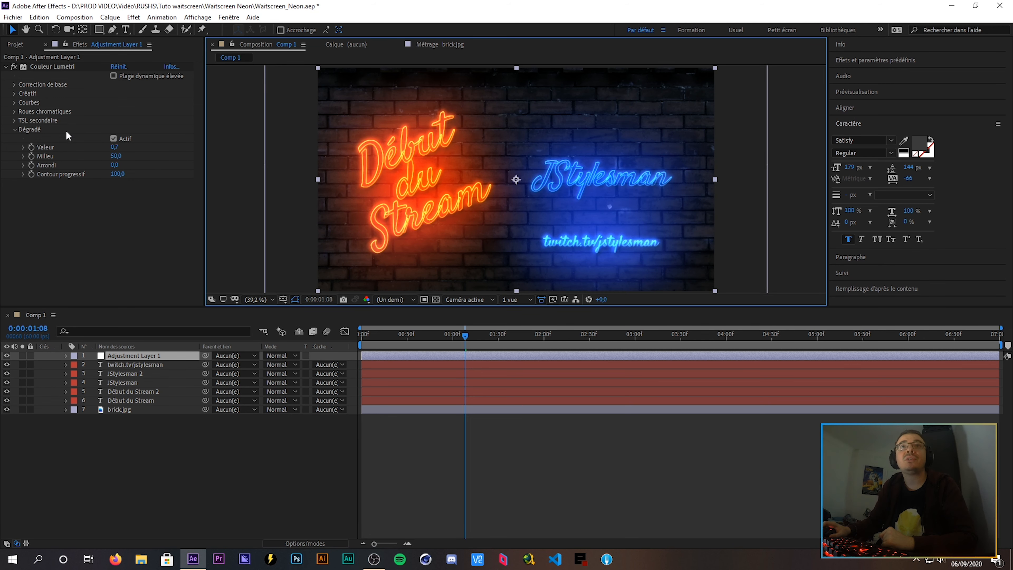
left_click(76, 67)
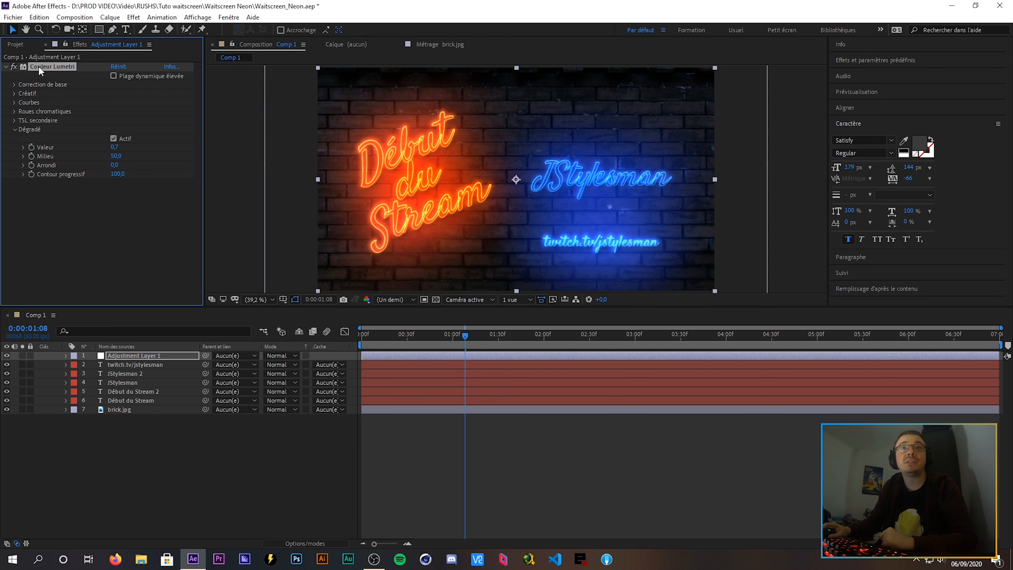
left_click(160, 461)
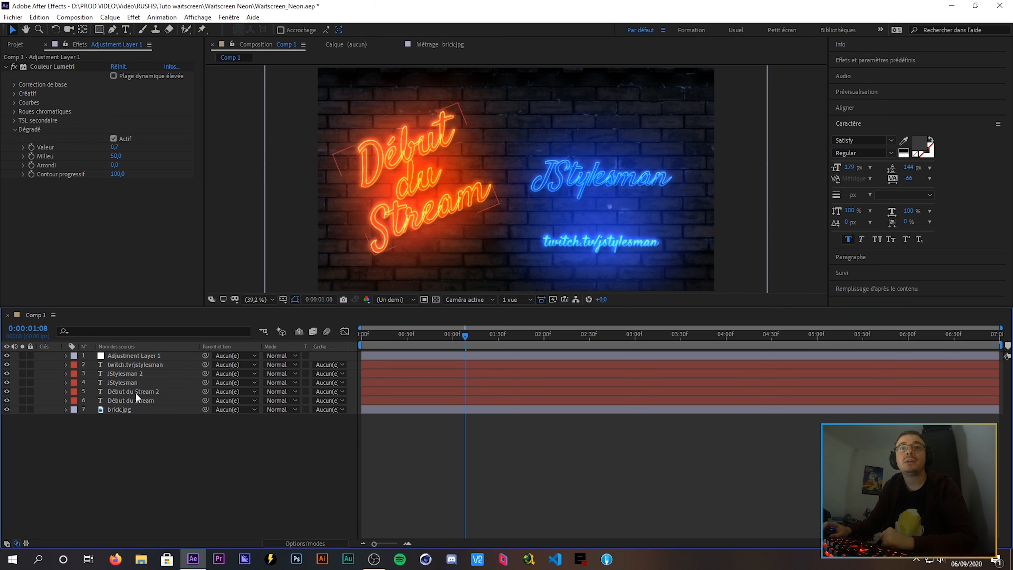
Try a violet stroke color, 7D50FF, on the Début du Stream 2 text
left_click(160, 391)
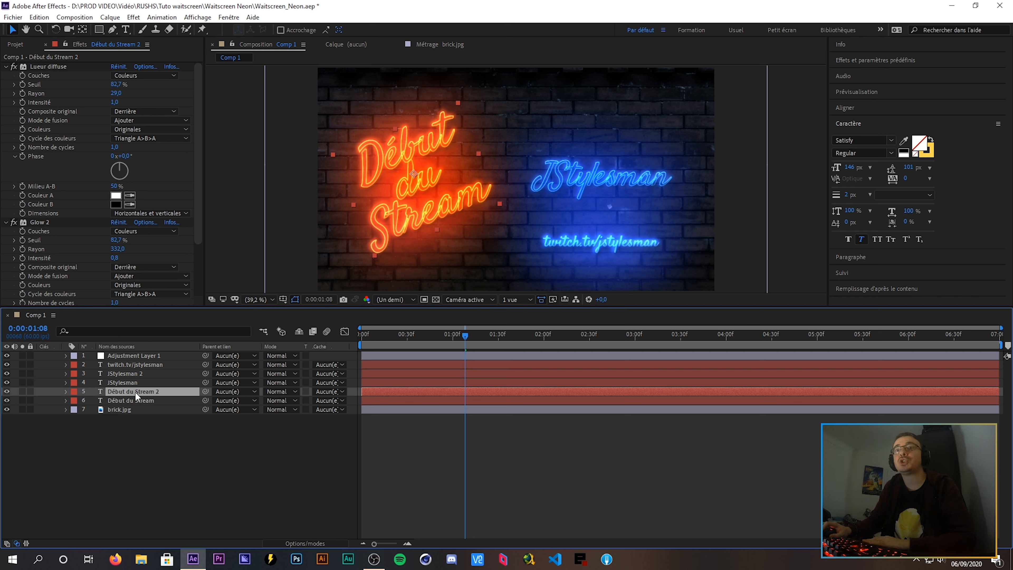
left_click(925, 150)
left_click(343, 151)
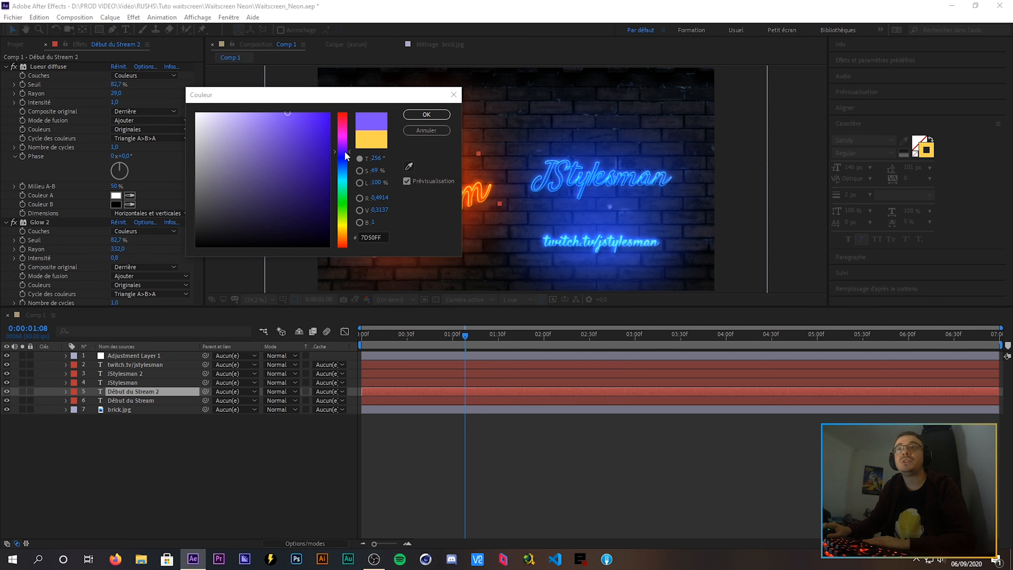
left_click(426, 115)
left_click(364, 450)
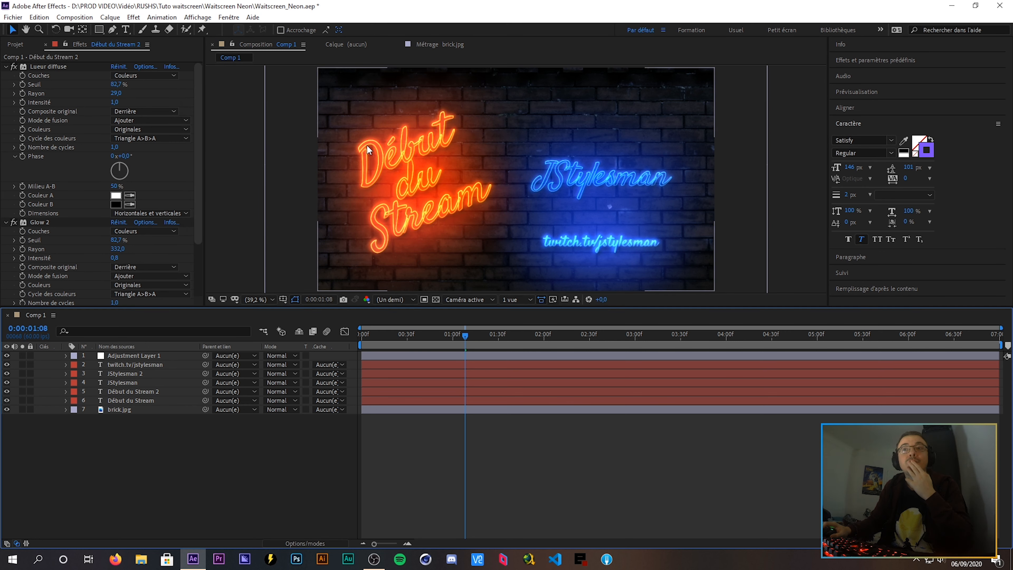
Save the project and add Comp 1 to the Adobe Media Encoder queue
key("ctrl+s")
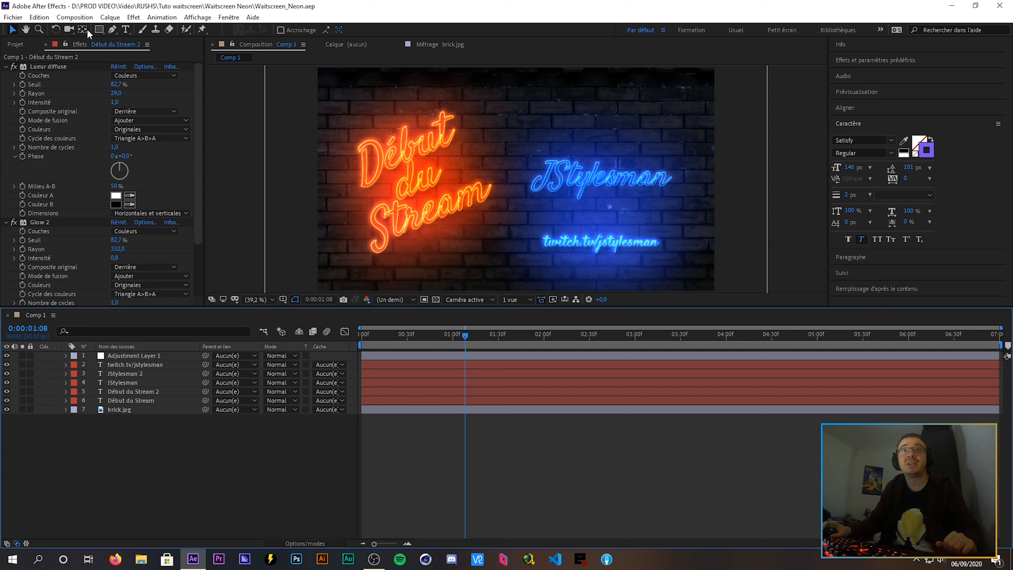
left_click(75, 18)
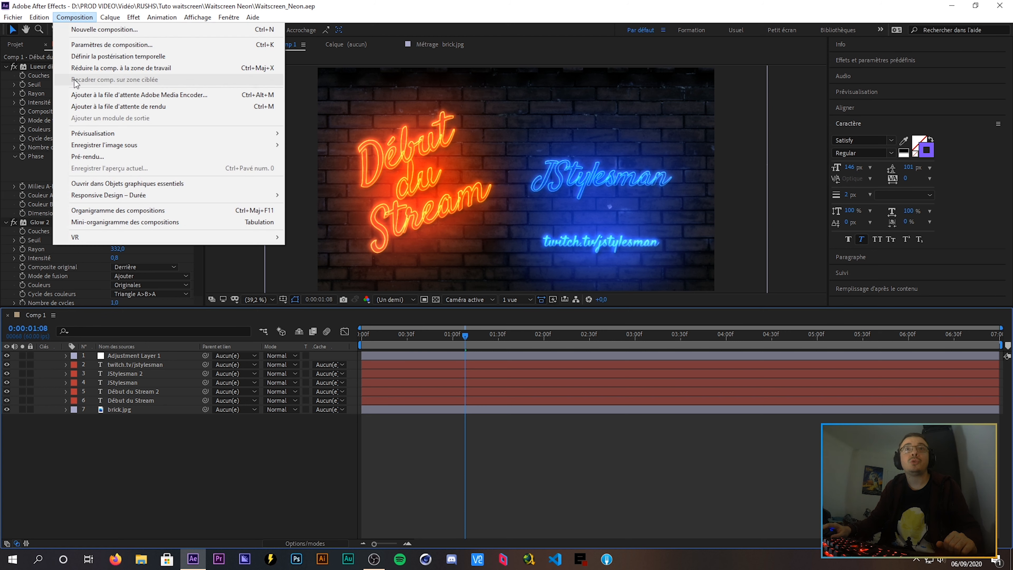
left_click(134, 96)
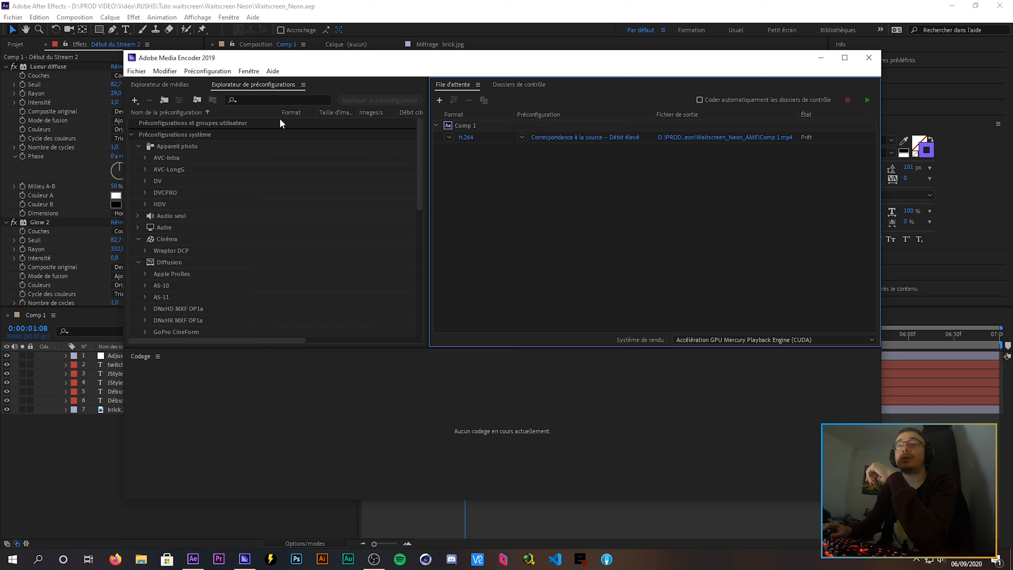
left_click(423, 415)
left_click(565, 293)
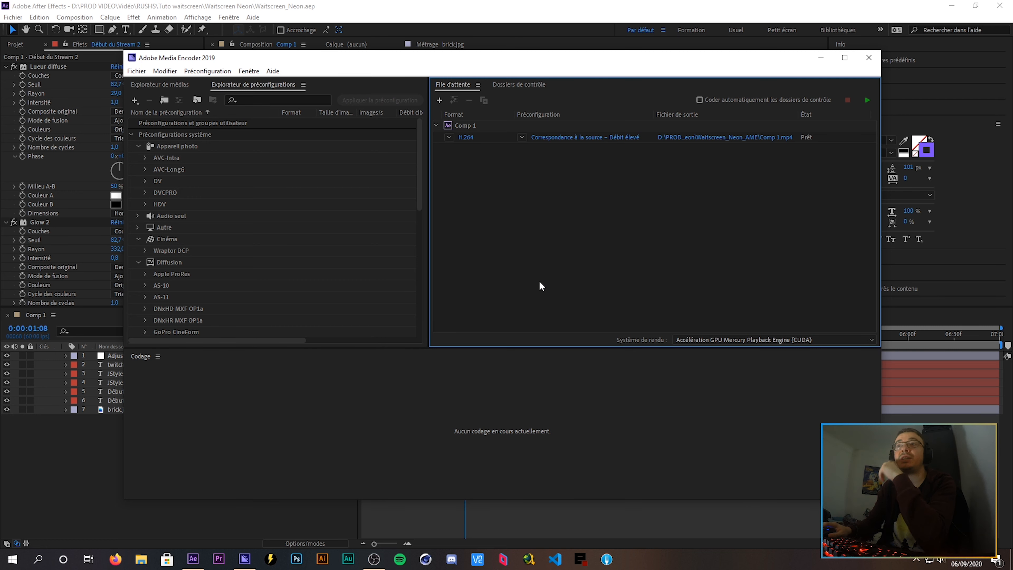
Set the format of the queued Comp 1 export to WebM and open its export settings
left_click(449, 137)
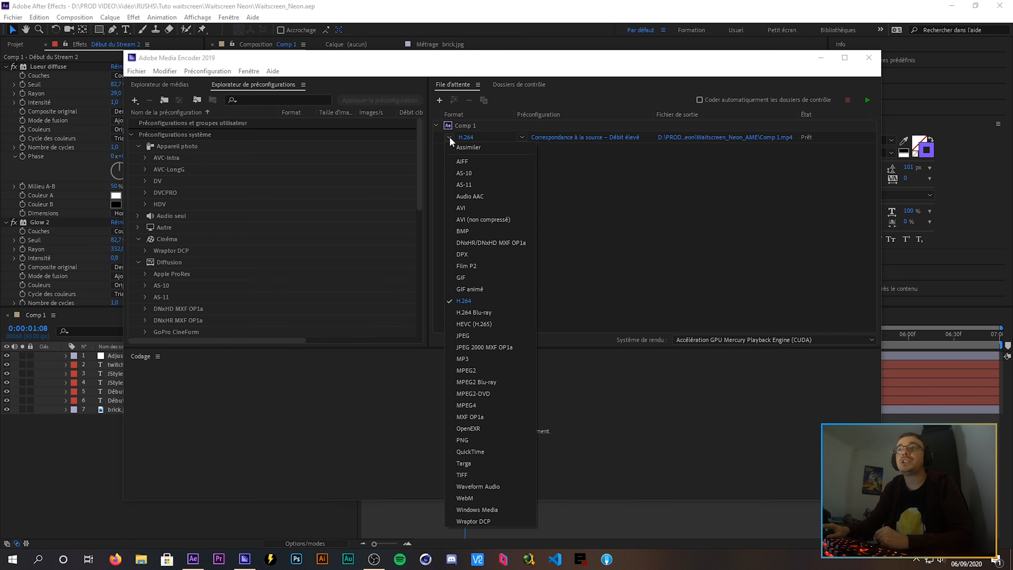
left_click(465, 498)
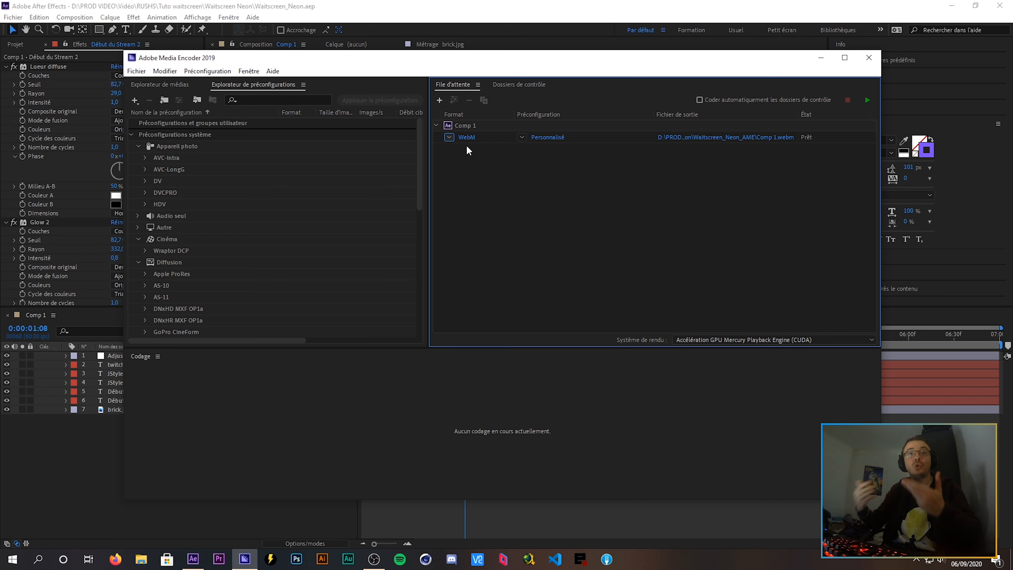
left_click(548, 138)
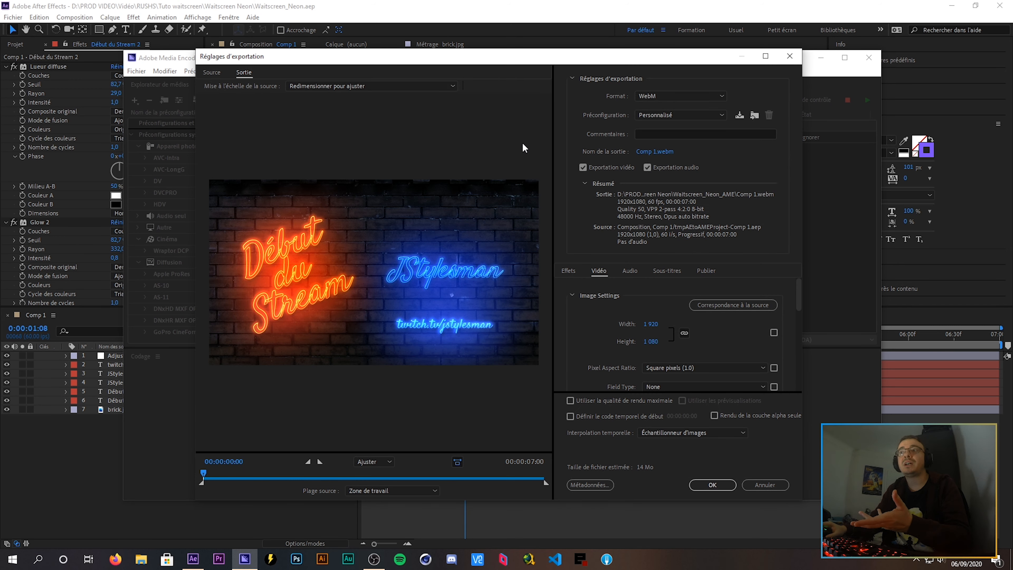
Review the WebM export's image size, field type, frame rate, codec and quality settings
scroll(766, 299, "down", 1)
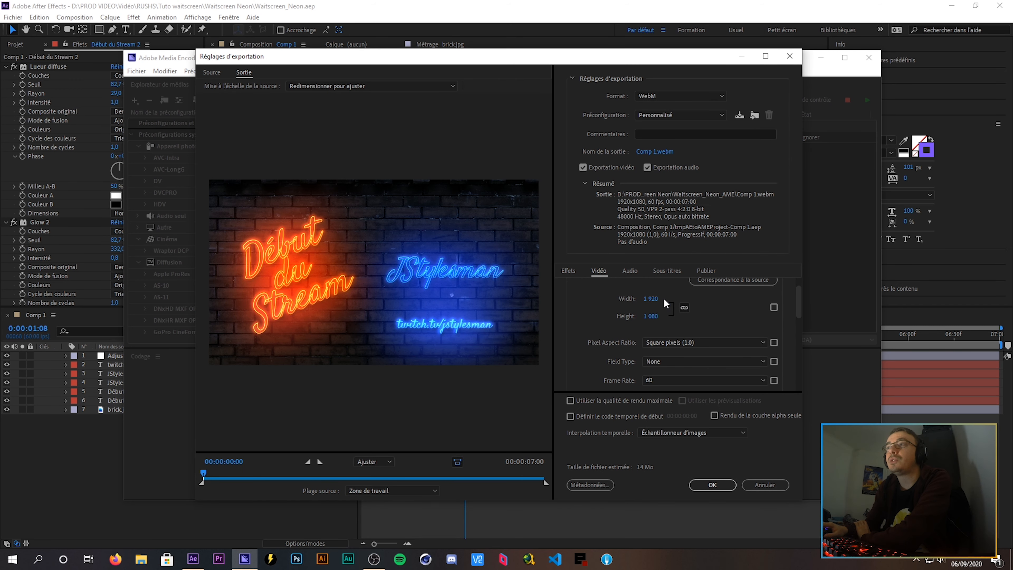
scroll(799, 303, "down", 1)
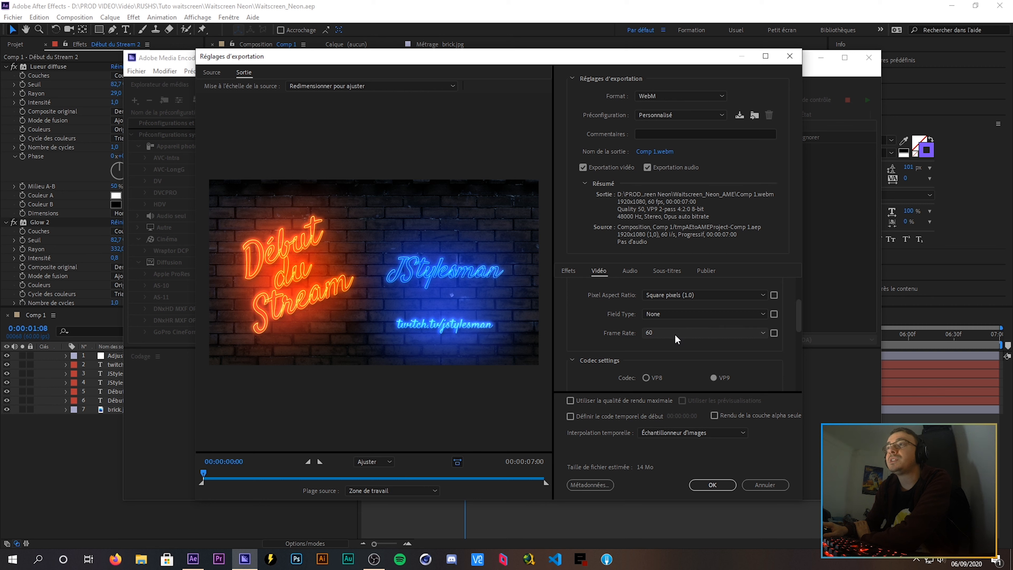
left_click(678, 312)
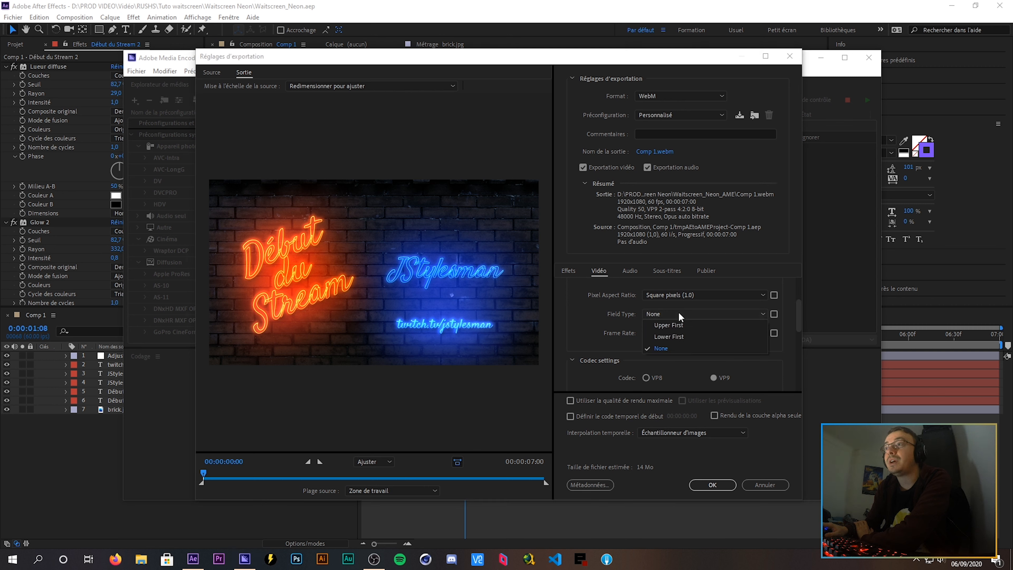
left_click(654, 312)
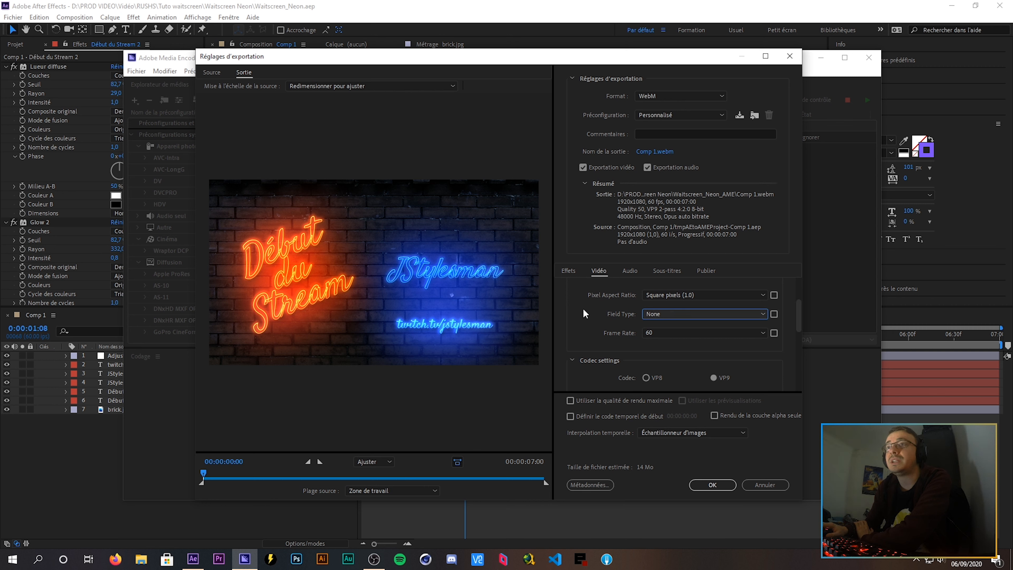
left_click_drag(798, 312, 795, 328)
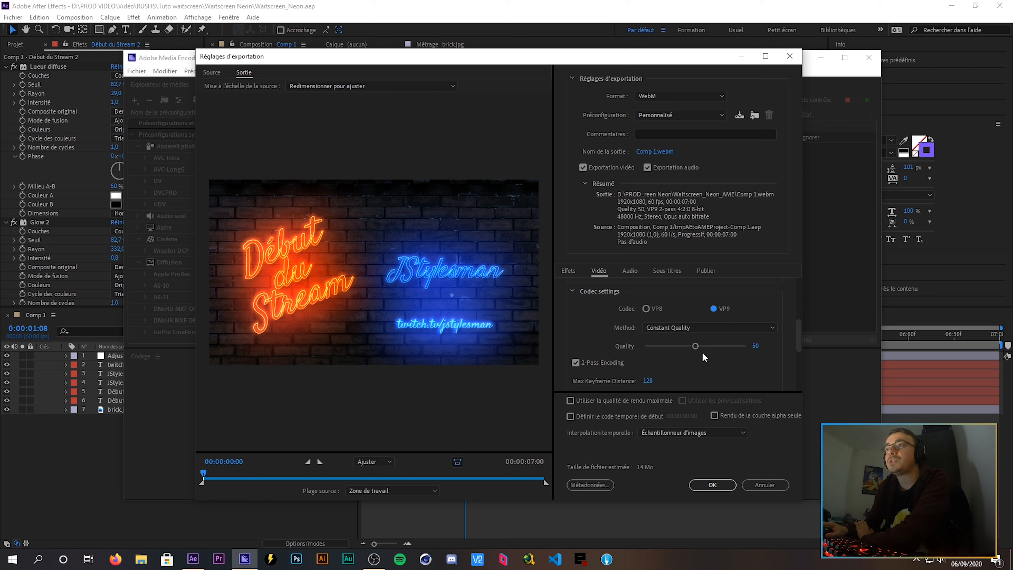
left_click_drag(800, 343, 730, 275)
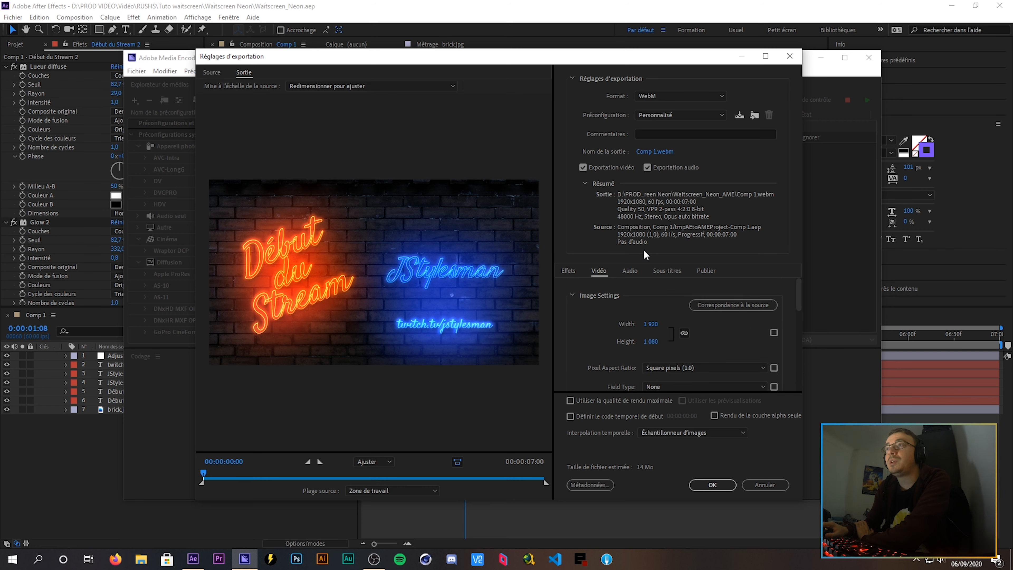
Set the export's output file to Comp 1.webm in the Desktop folder
left_click(652, 154)
left_click(238, 159)
left_click(600, 334)
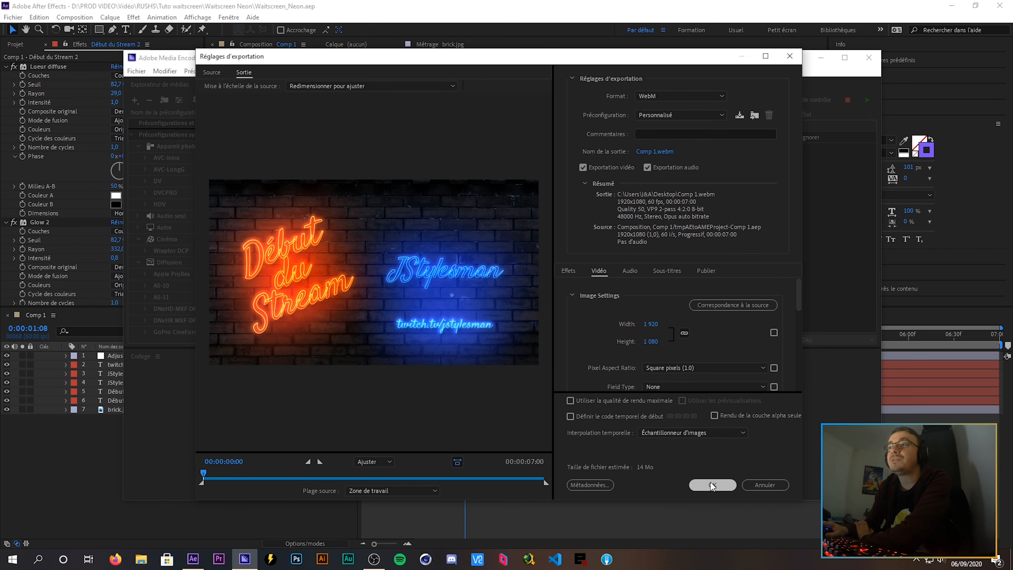
Confirm the WebM export settings and start rendering the Media Encoder queue
left_click(713, 485)
left_click(867, 99)
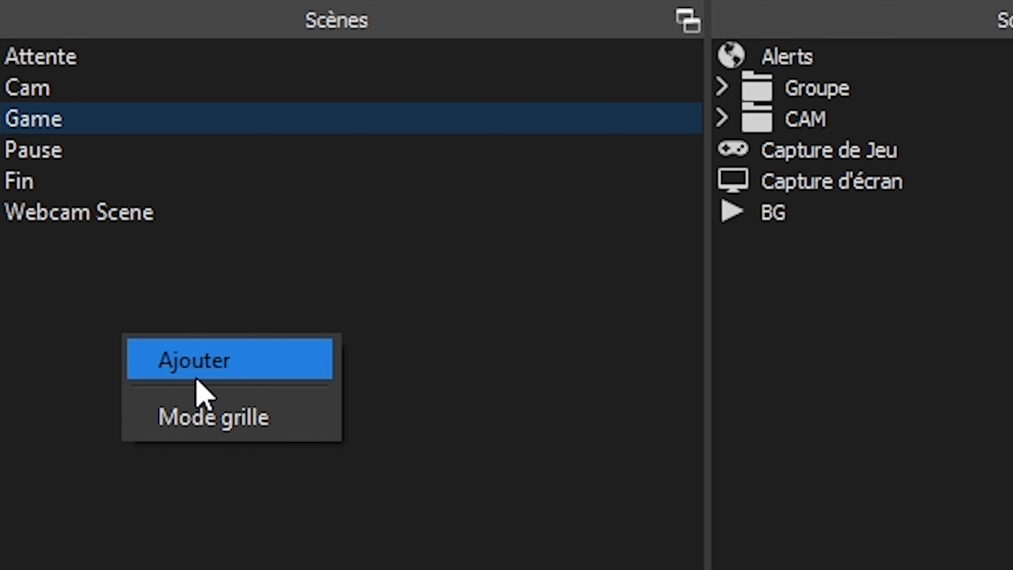
Switch to OBS Studio and add a new scene named Waitscreen
left_click(204, 371)
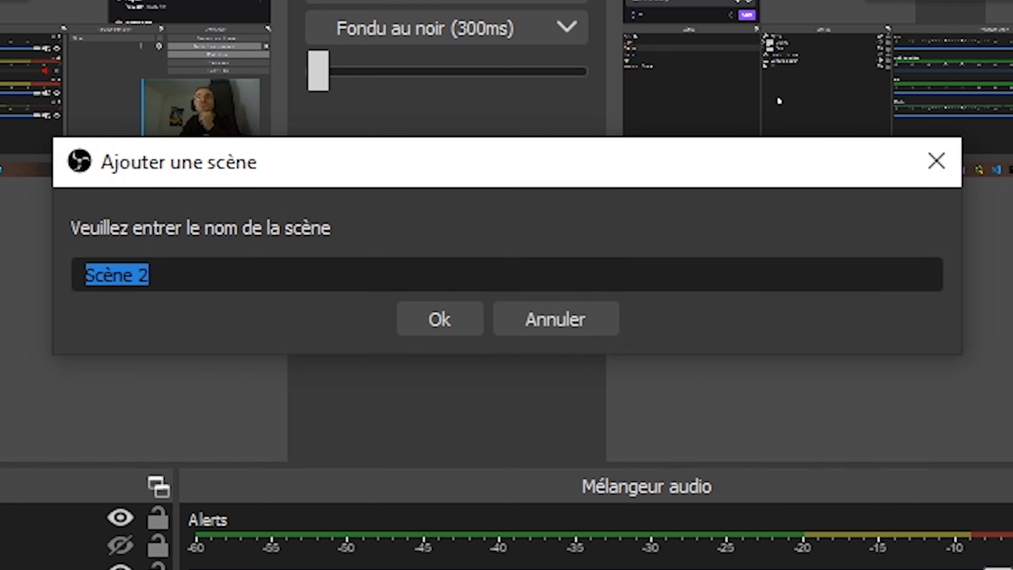
type("Waitscre")
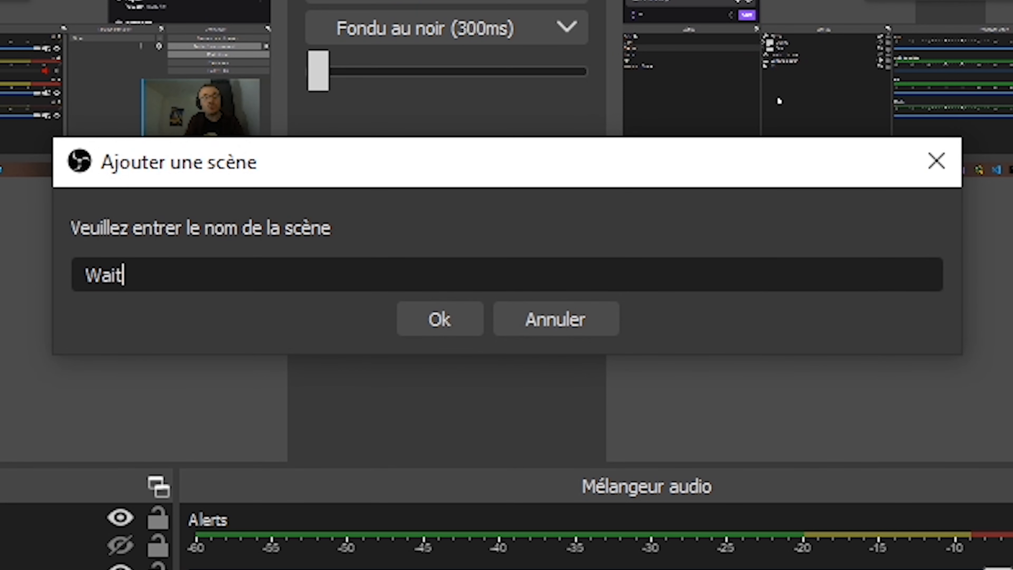
type("en")
key("Return")
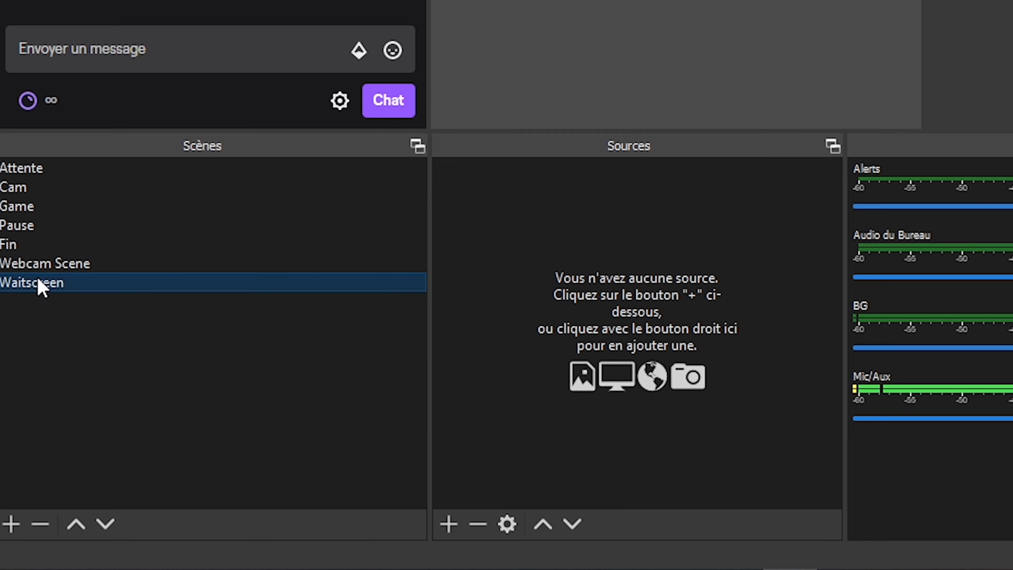
Add a new media source named "waiting" to the Waitscreen scene
left_click(644, 215)
right_click(576, 265)
mouse_move(612, 279)
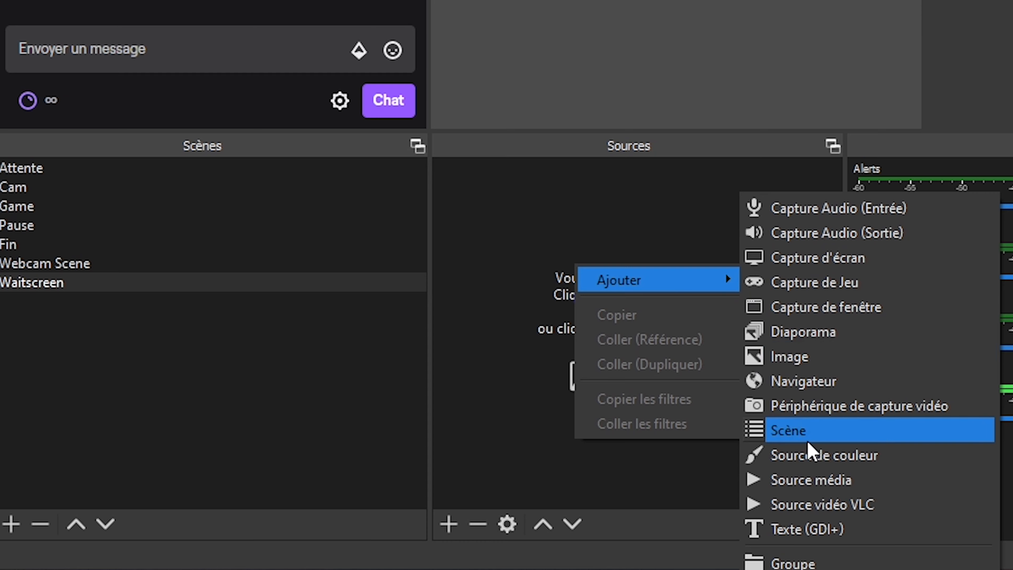
left_click(810, 479)
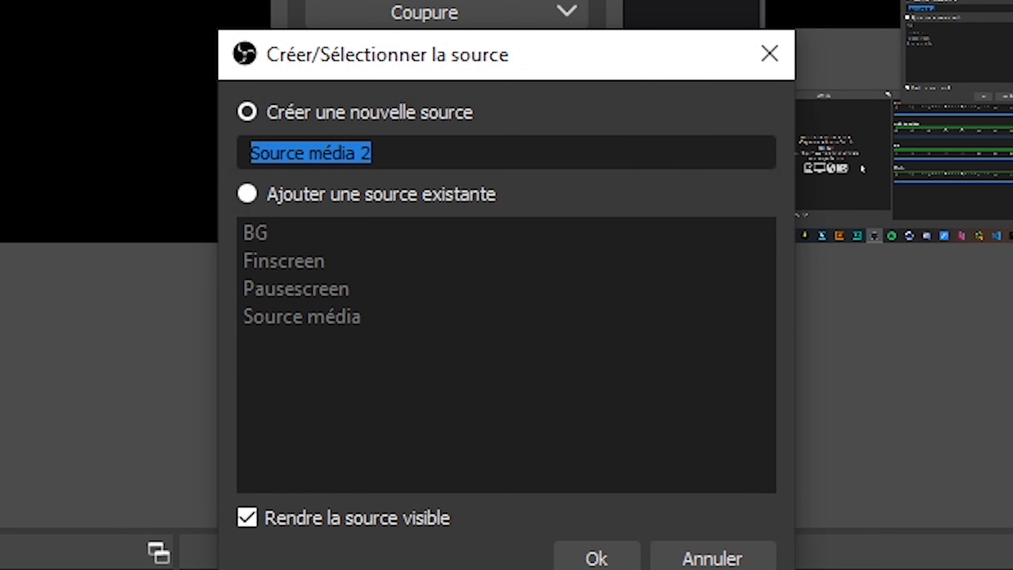
type("waiting")
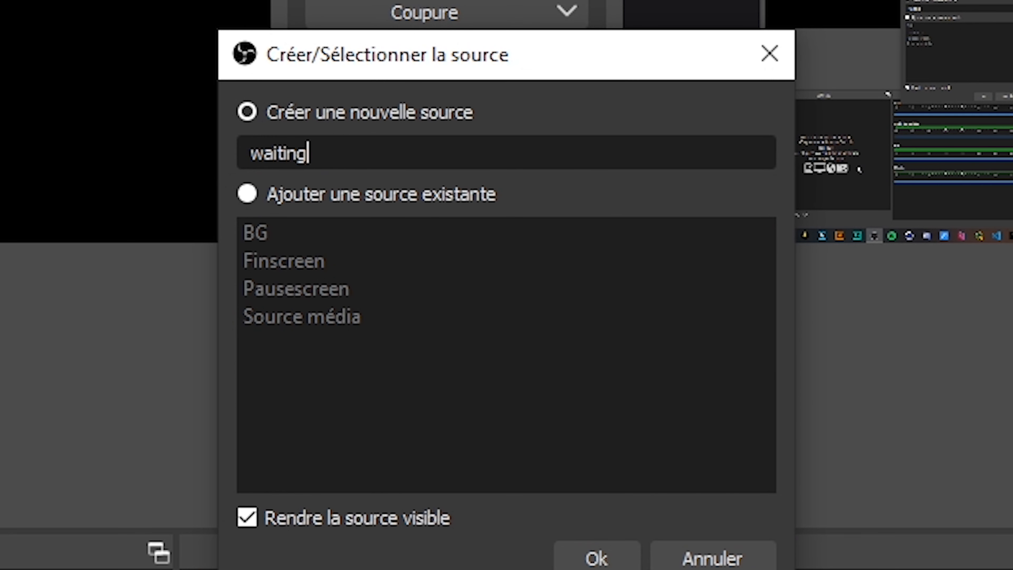
key("Return")
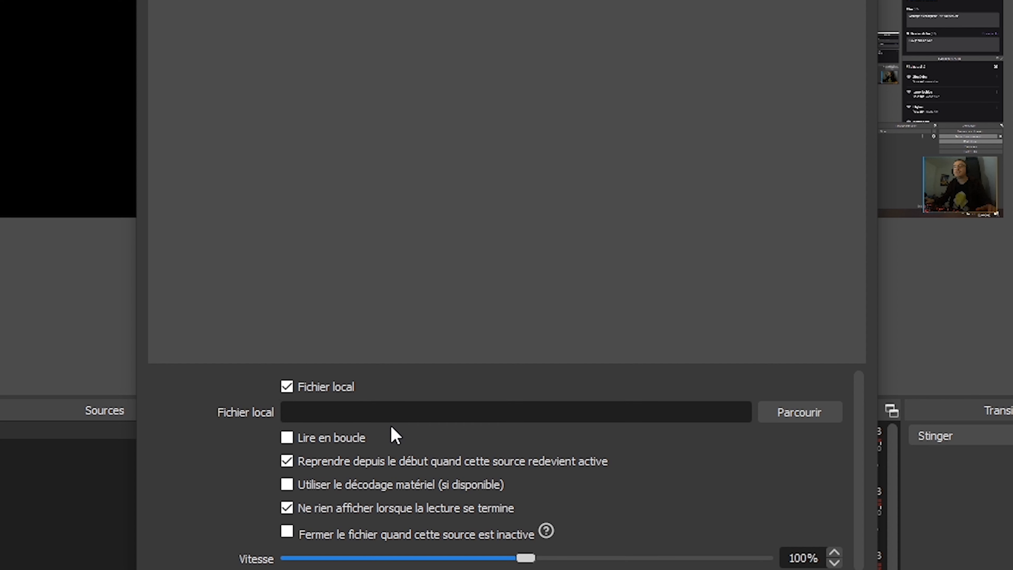
Set the media source's local file to Comp 1.webm from the Desktop and enable looped playback
left_click(782, 416)
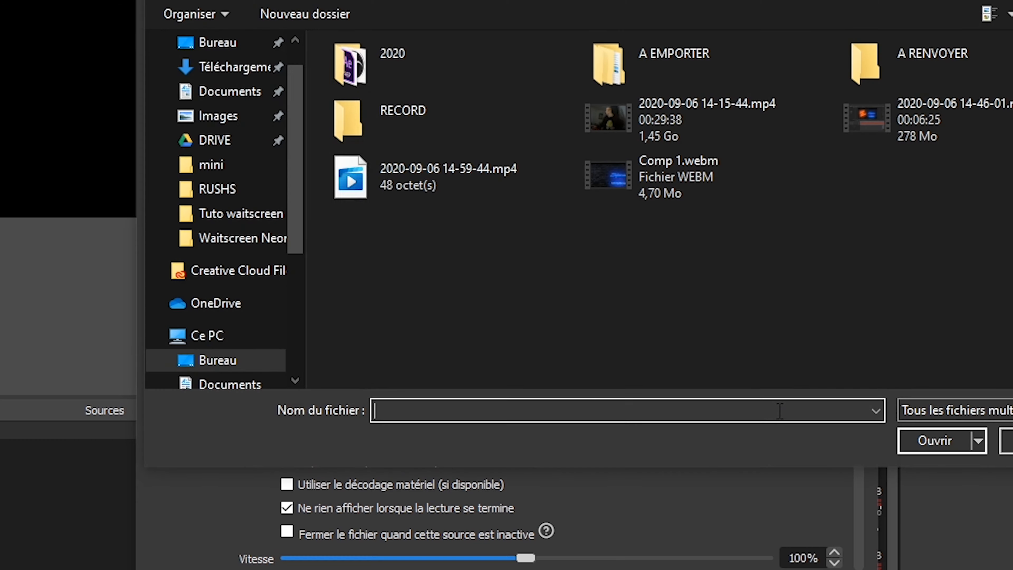
left_click(695, 199)
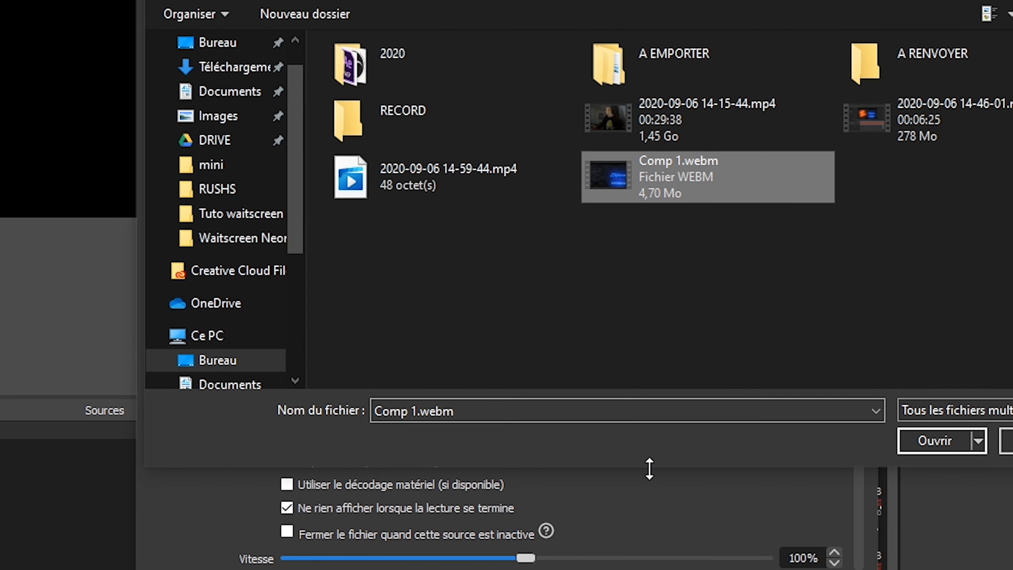
left_click(931, 440)
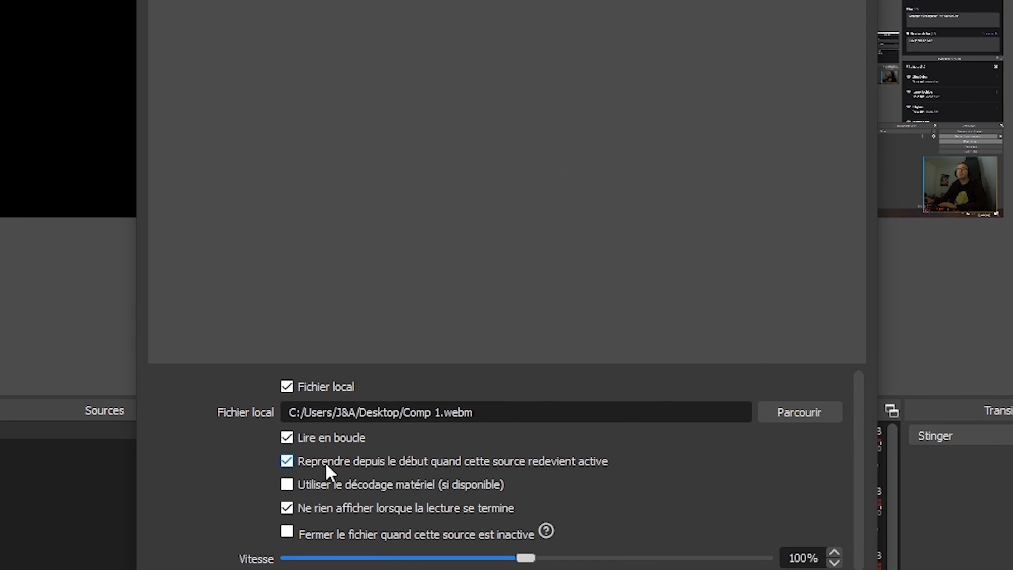
scroll(851, 512, "down", 1)
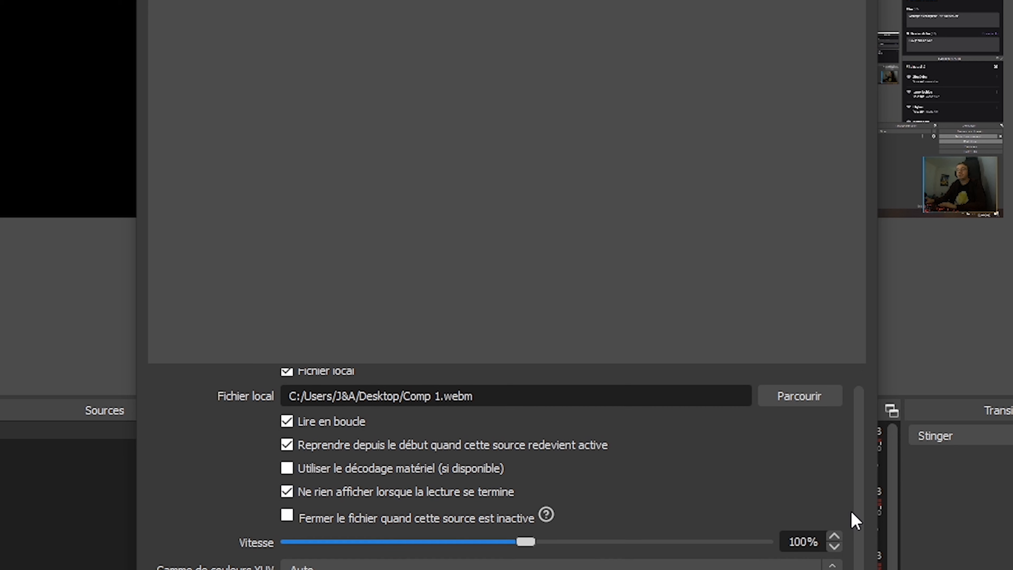